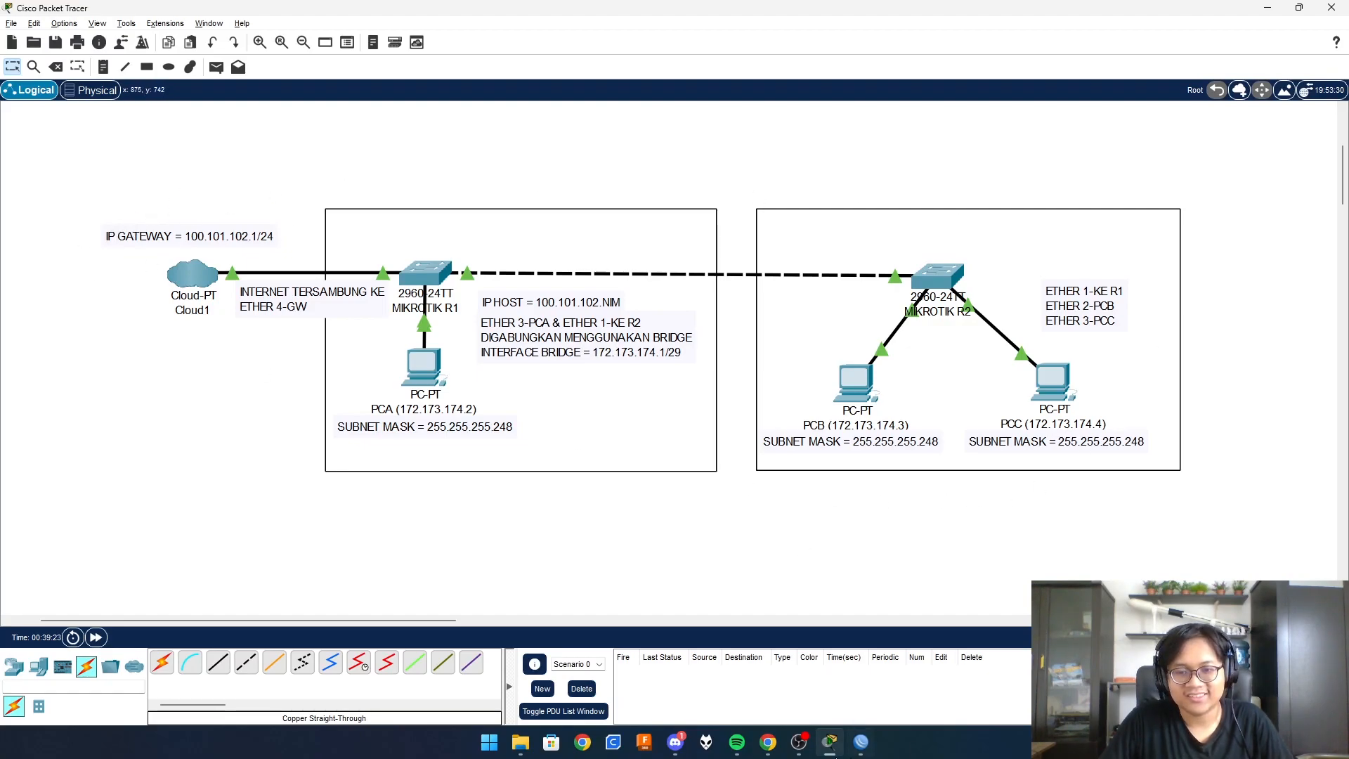
- Bring WinBox in front of the Packet Tracer topology, with one MikroTik neighbor listed
{"action": "left_click", "coordinate": [854, 749]}
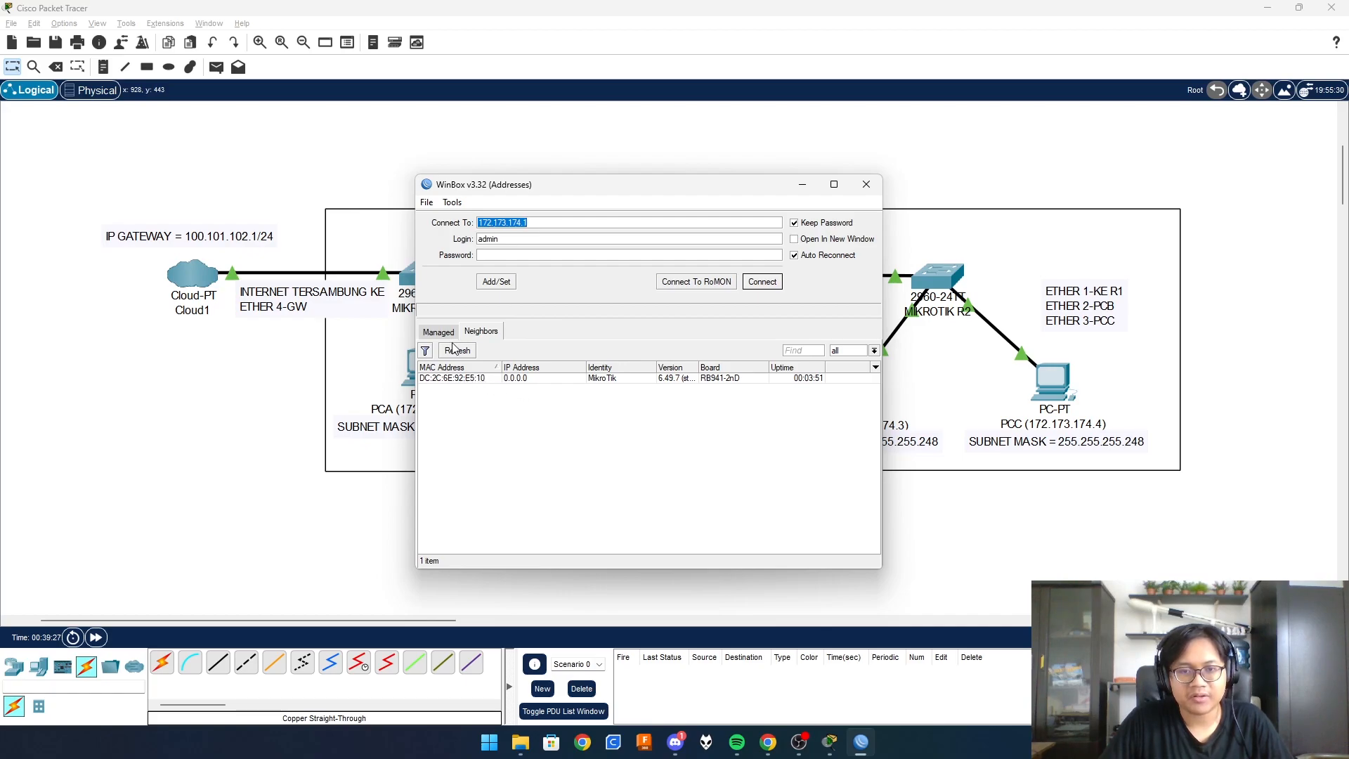
- Connect to the discovered MikroTik router, skip the password change, and maximize the session
{"action": "left_click", "coordinate": [457, 379]}
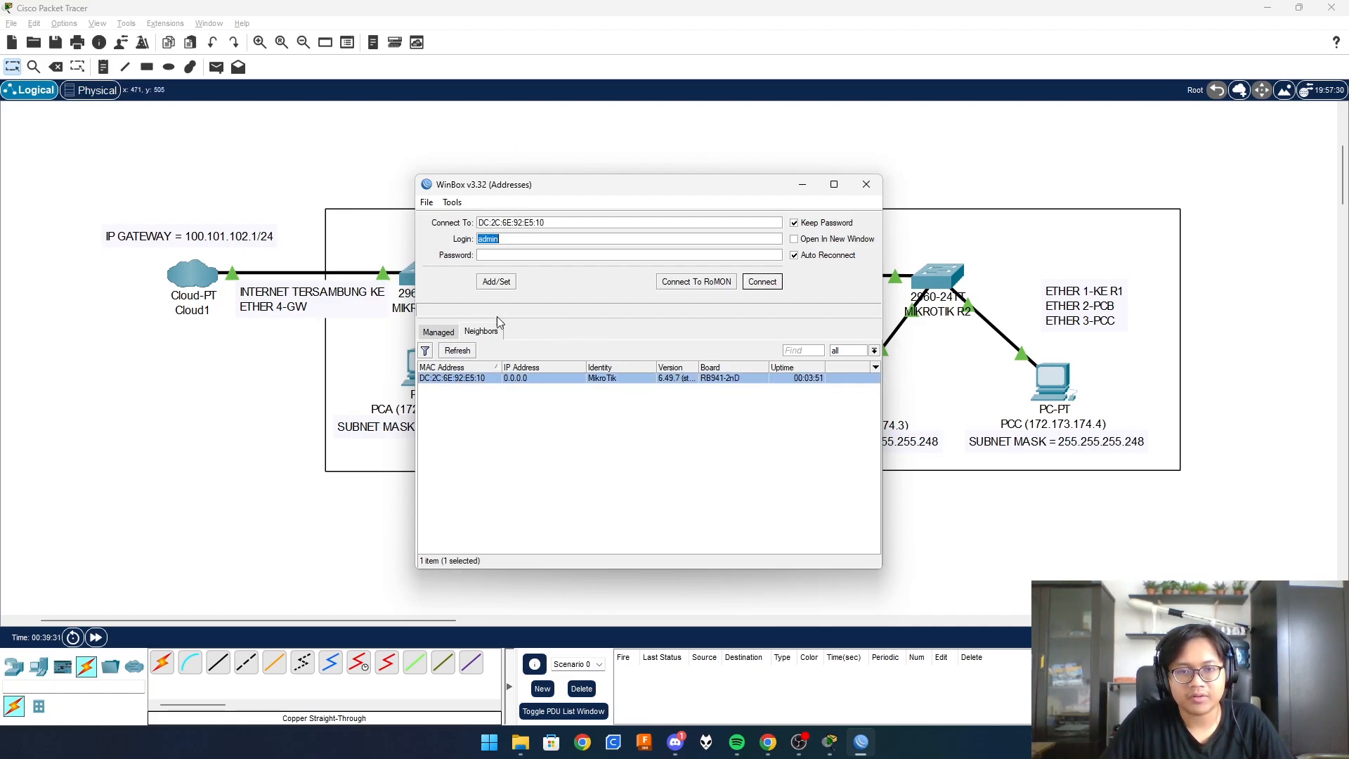
{"action": "left_click", "coordinate": [762, 283]}
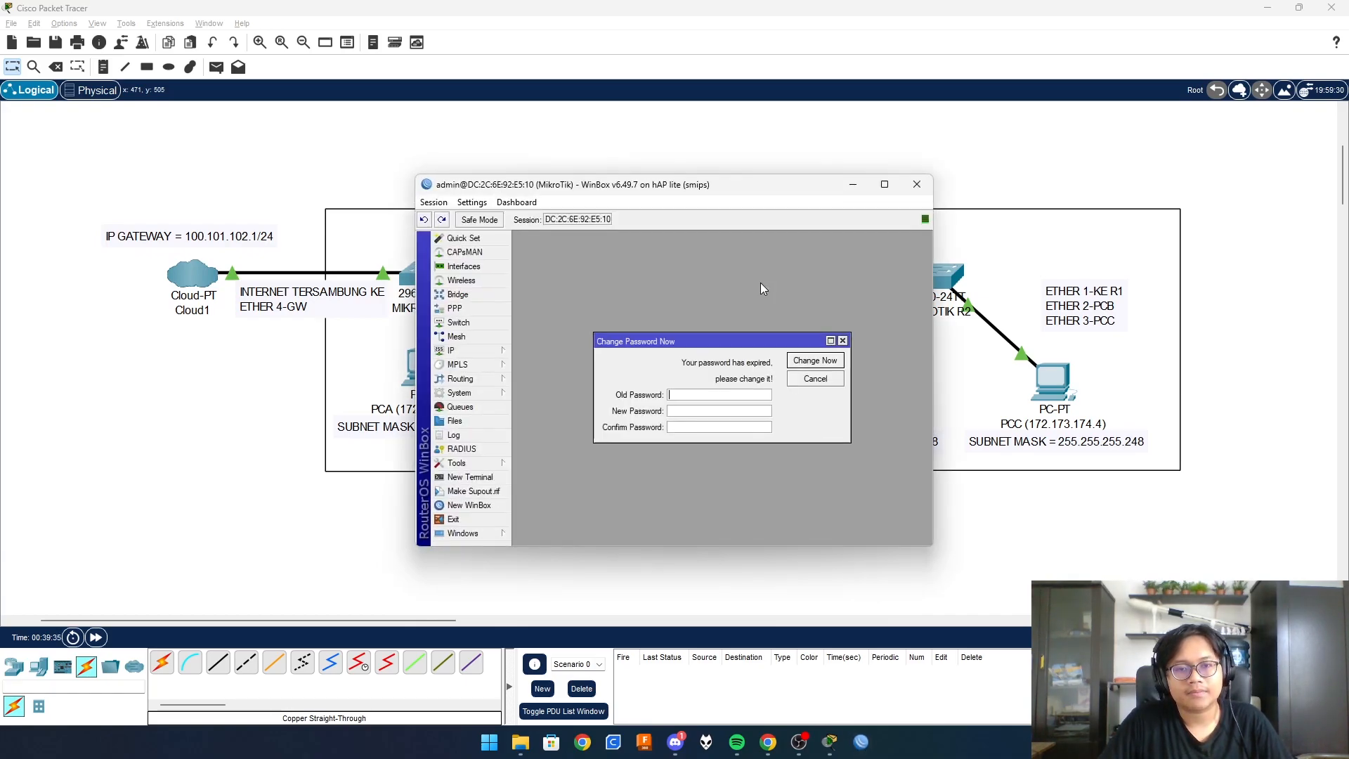
{"action": "key", "text": "Escape"}
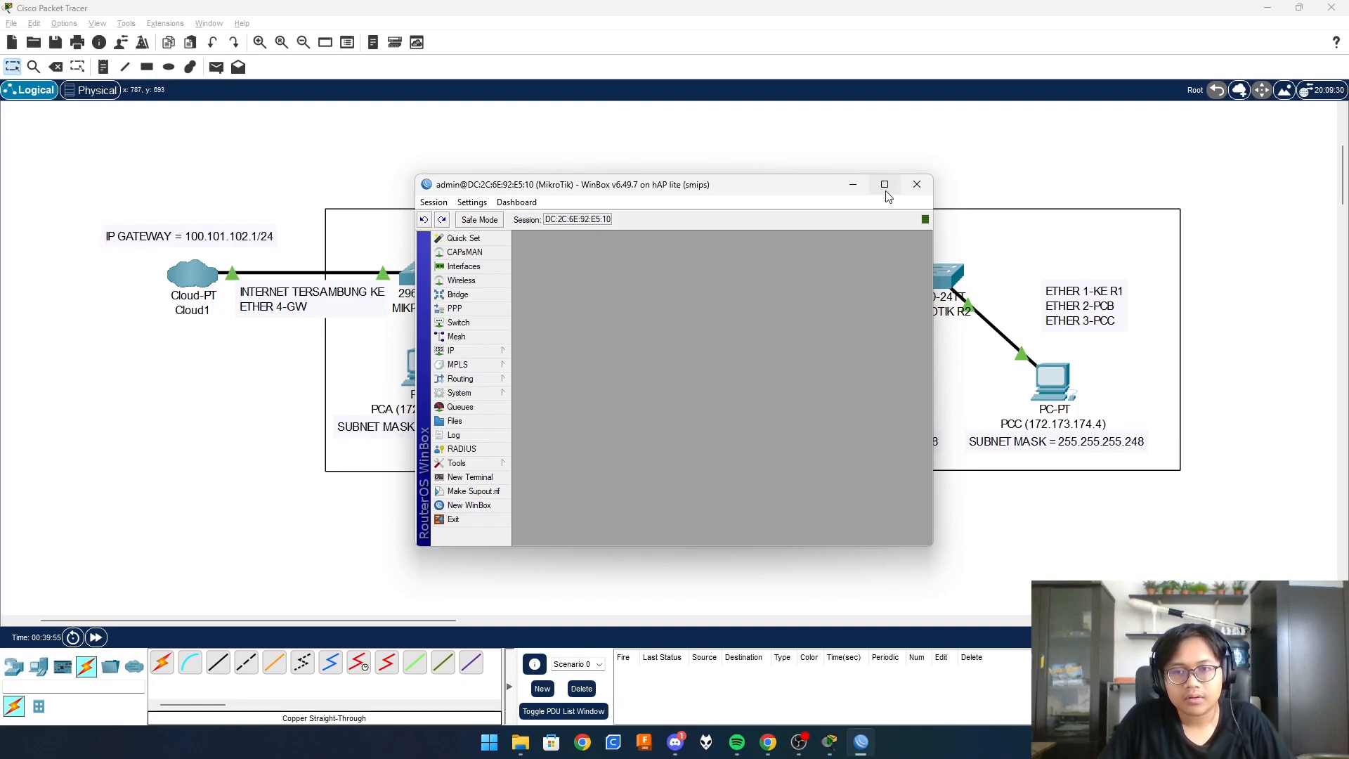
{"action": "left_click", "coordinate": [885, 184]}
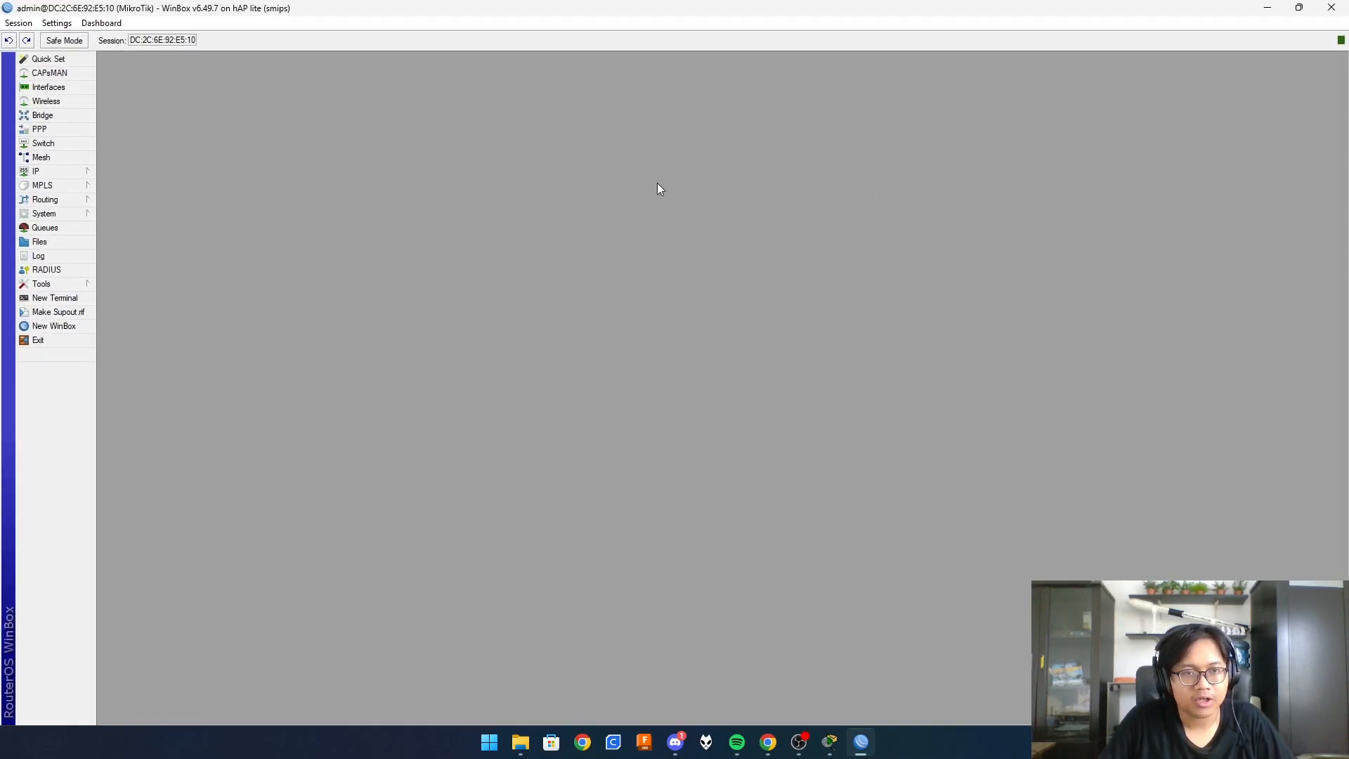
- Change the router's System Identity from MikroTik to a name ending in -R1
{"action": "left_click", "coordinate": [42, 214]}
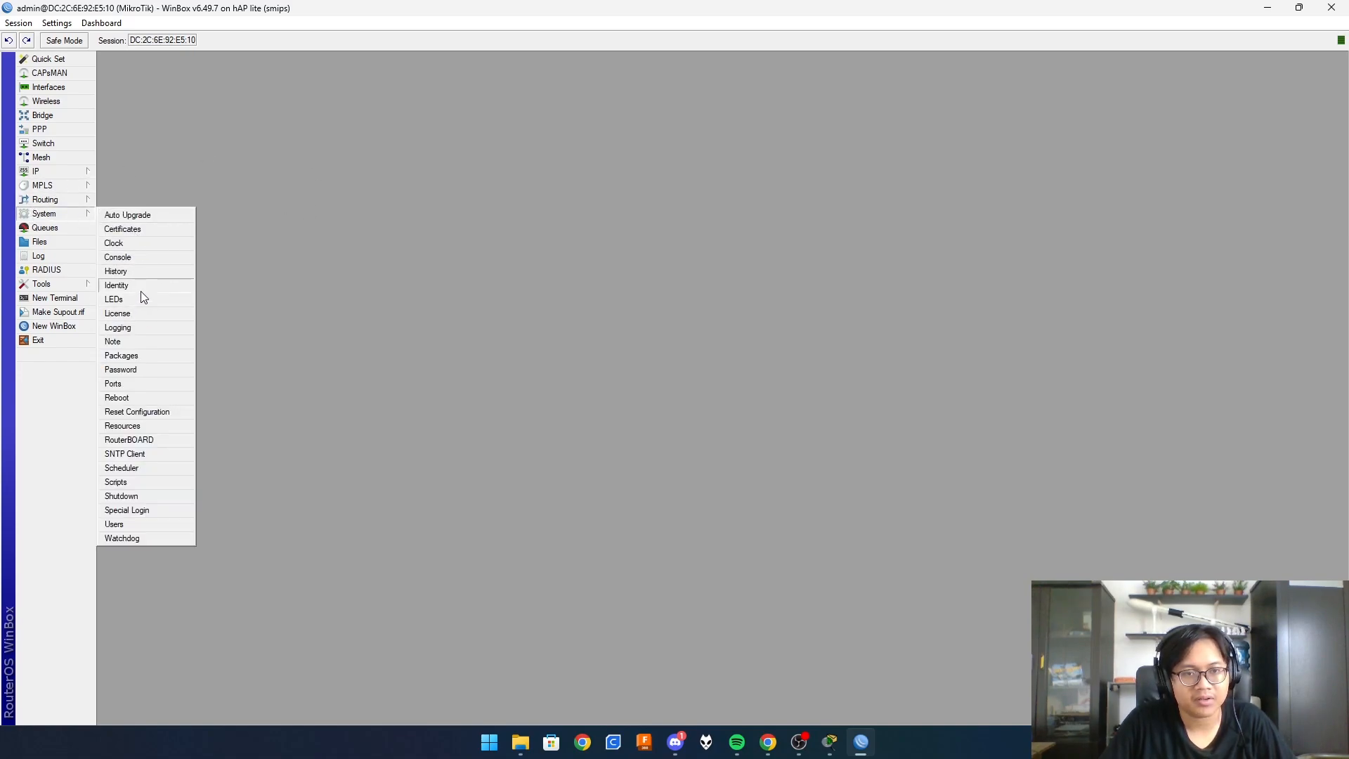
{"action": "left_click", "coordinate": [40, 215]}
{"action": "left_click", "coordinate": [40, 215]}
{"action": "left_click", "coordinate": [130, 286]}
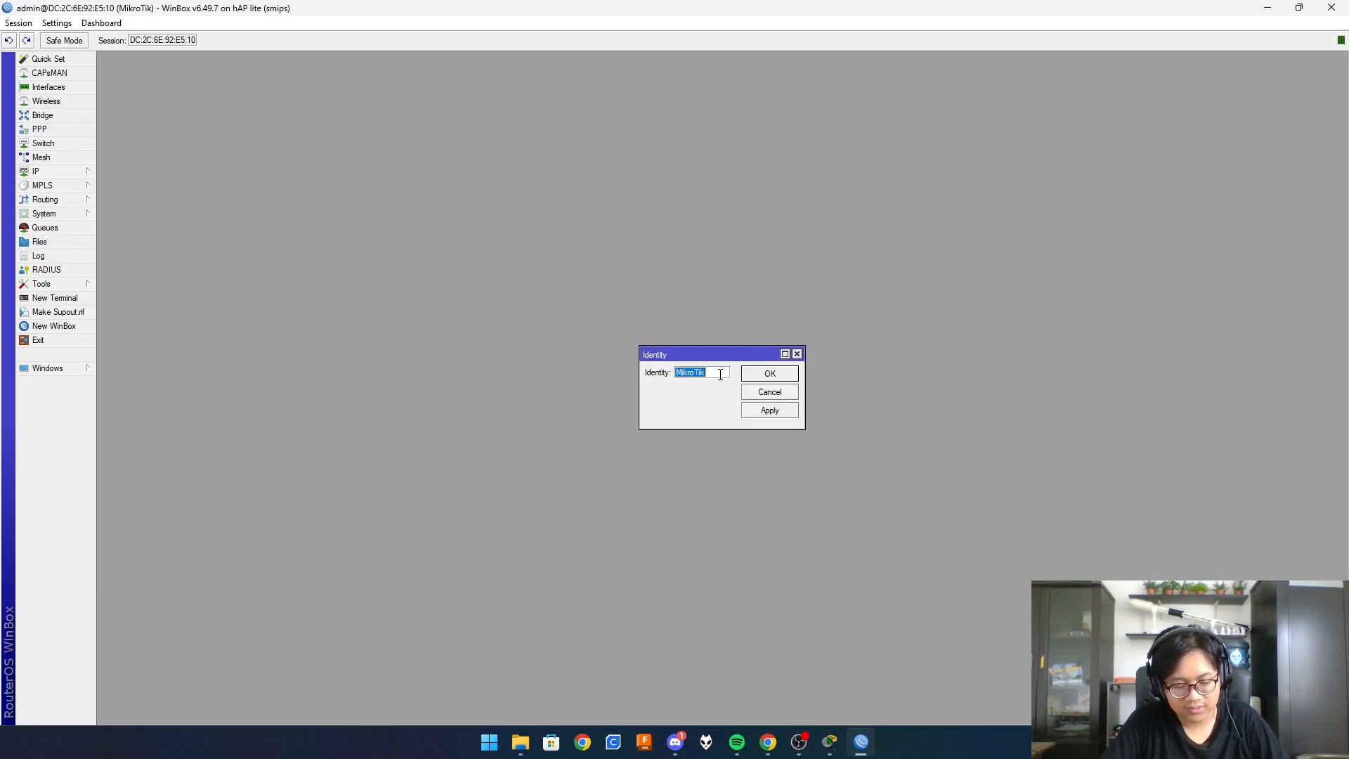
{"action": "type", "text": "HELMI-R1"}
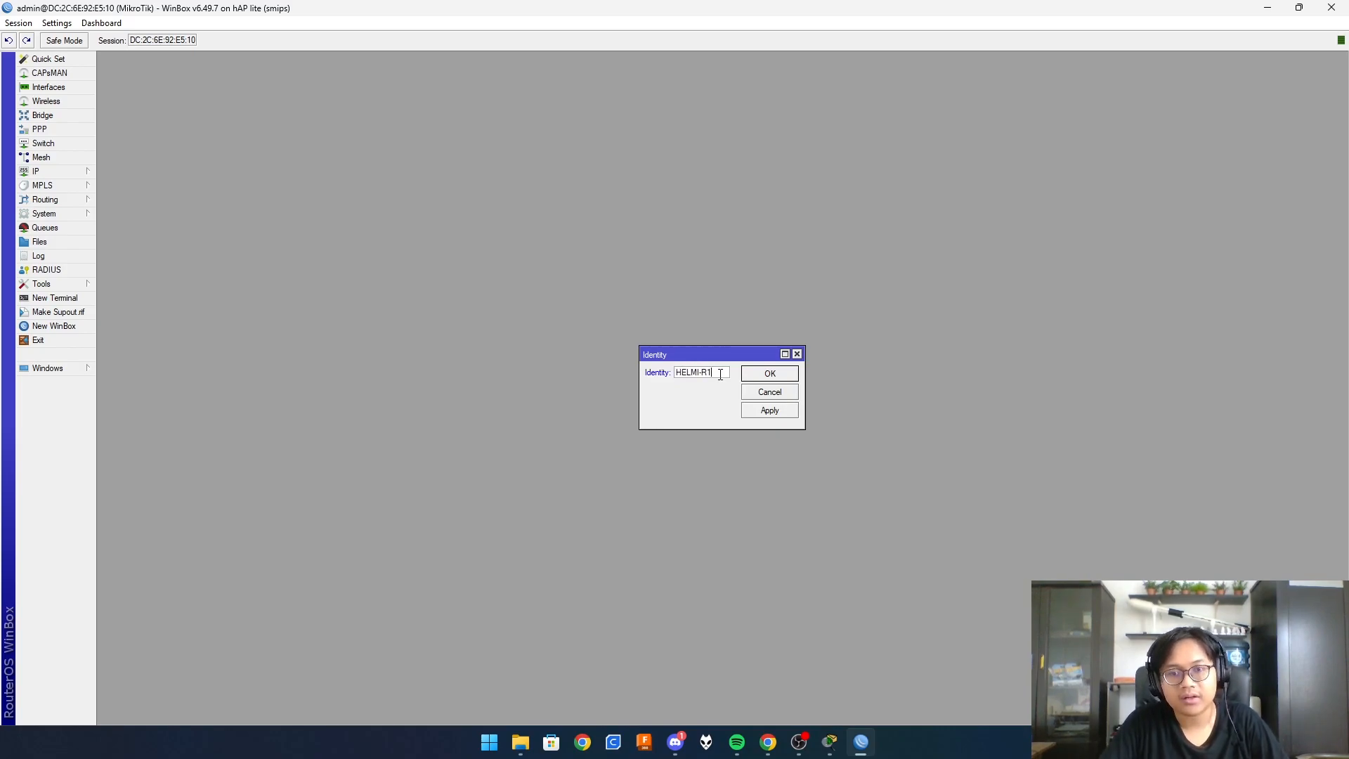
{"action": "left_click", "coordinate": [766, 415]}
{"action": "left_click", "coordinate": [773, 376]}
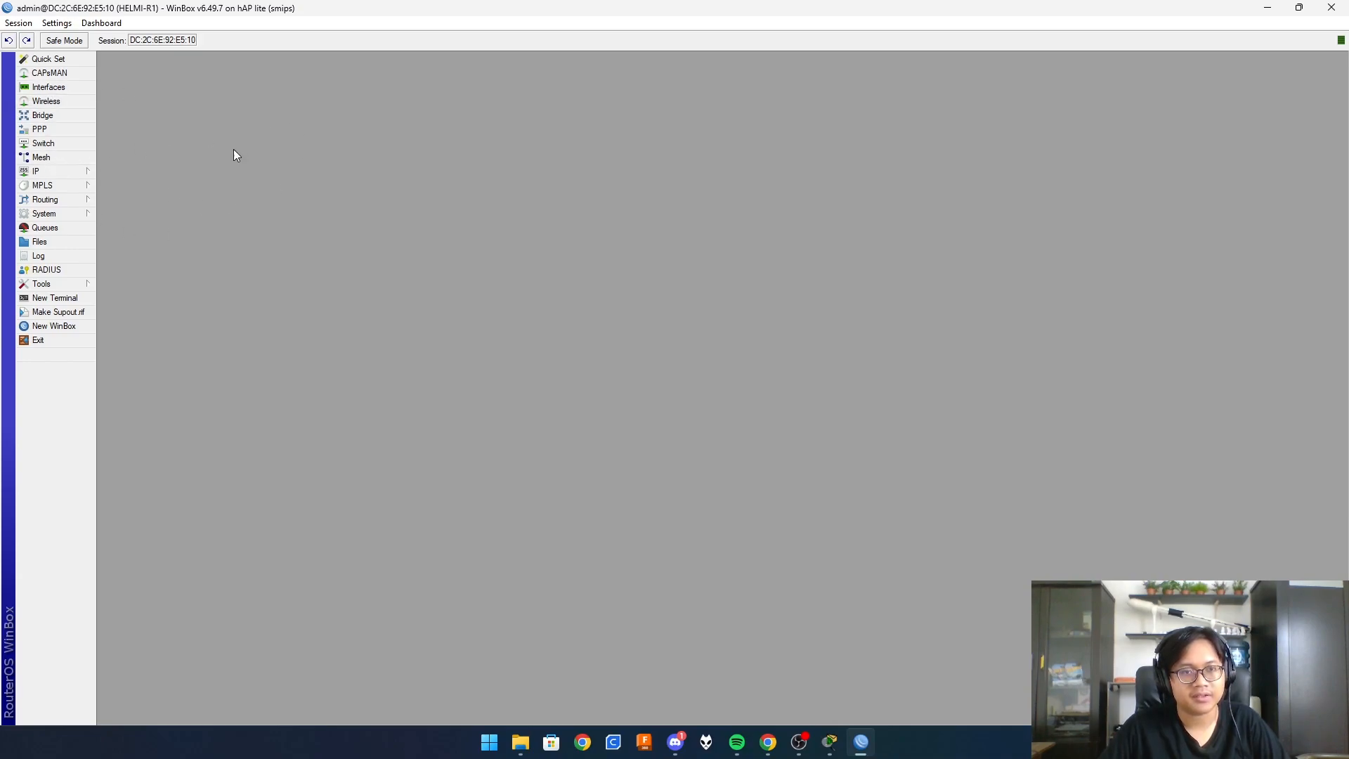
- Rename interfaces ether4 to ether4-GW and ether3 to ether3-PCA
{"action": "left_click", "coordinate": [44, 89]}
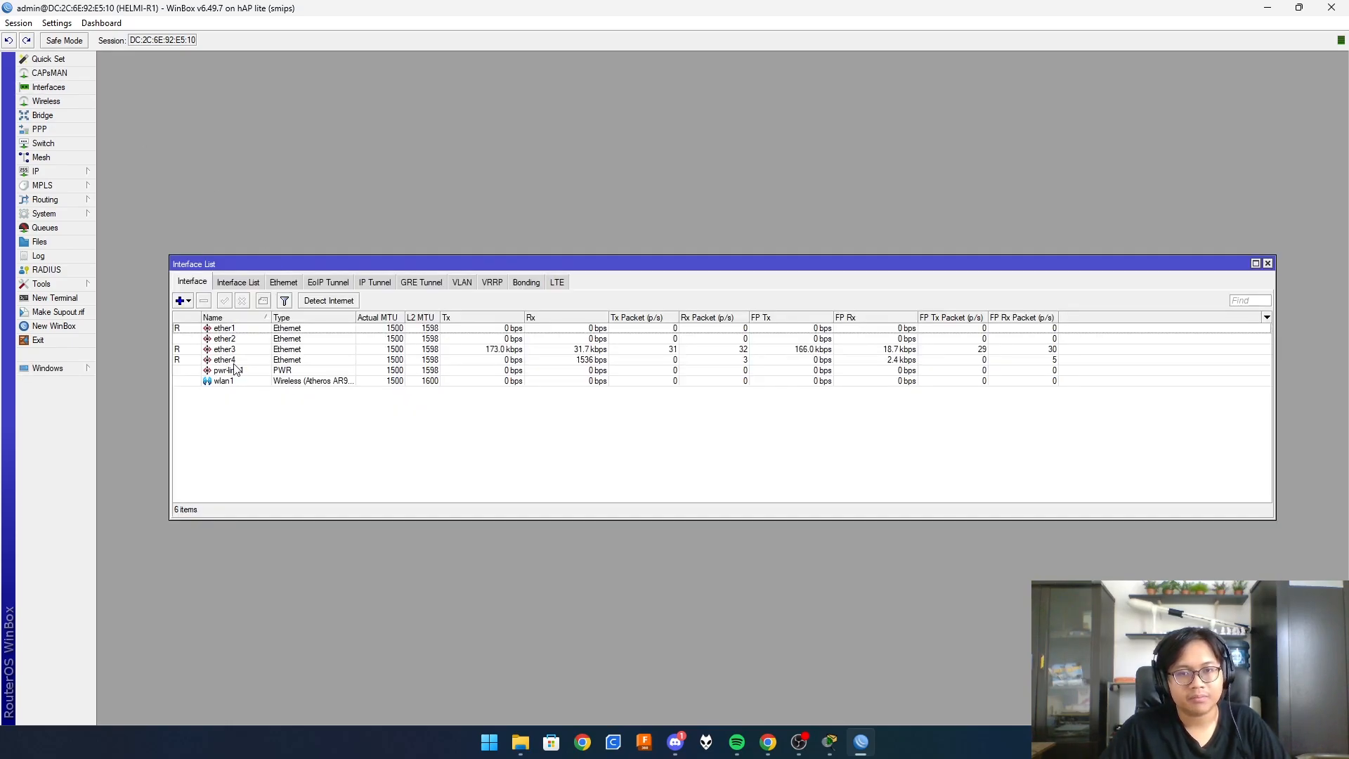
{"action": "double_click", "coordinate": [233, 361]}
{"action": "left_click", "coordinate": [705, 276]}
{"action": "type", "text": "-GW"}
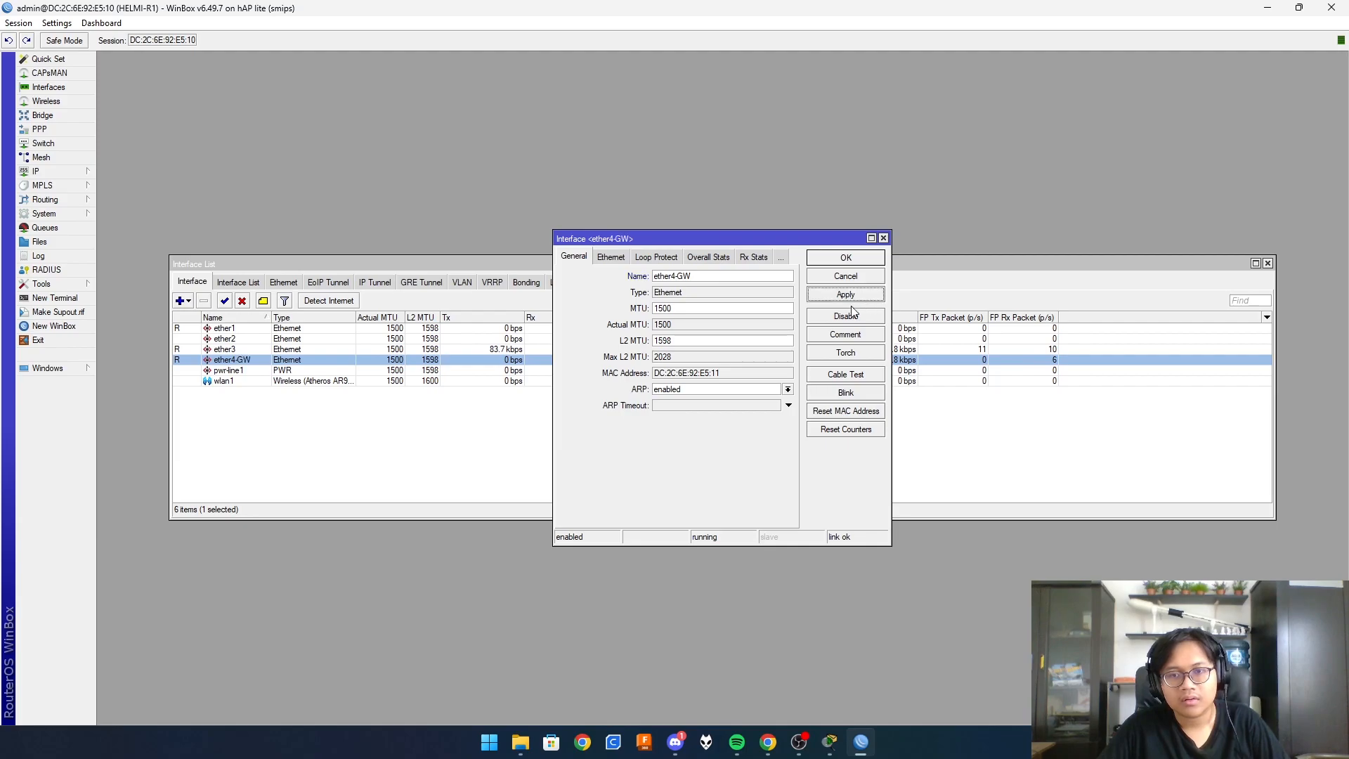
{"action": "left_click", "coordinate": [847, 257]}
{"action": "double_click", "coordinate": [247, 350]}
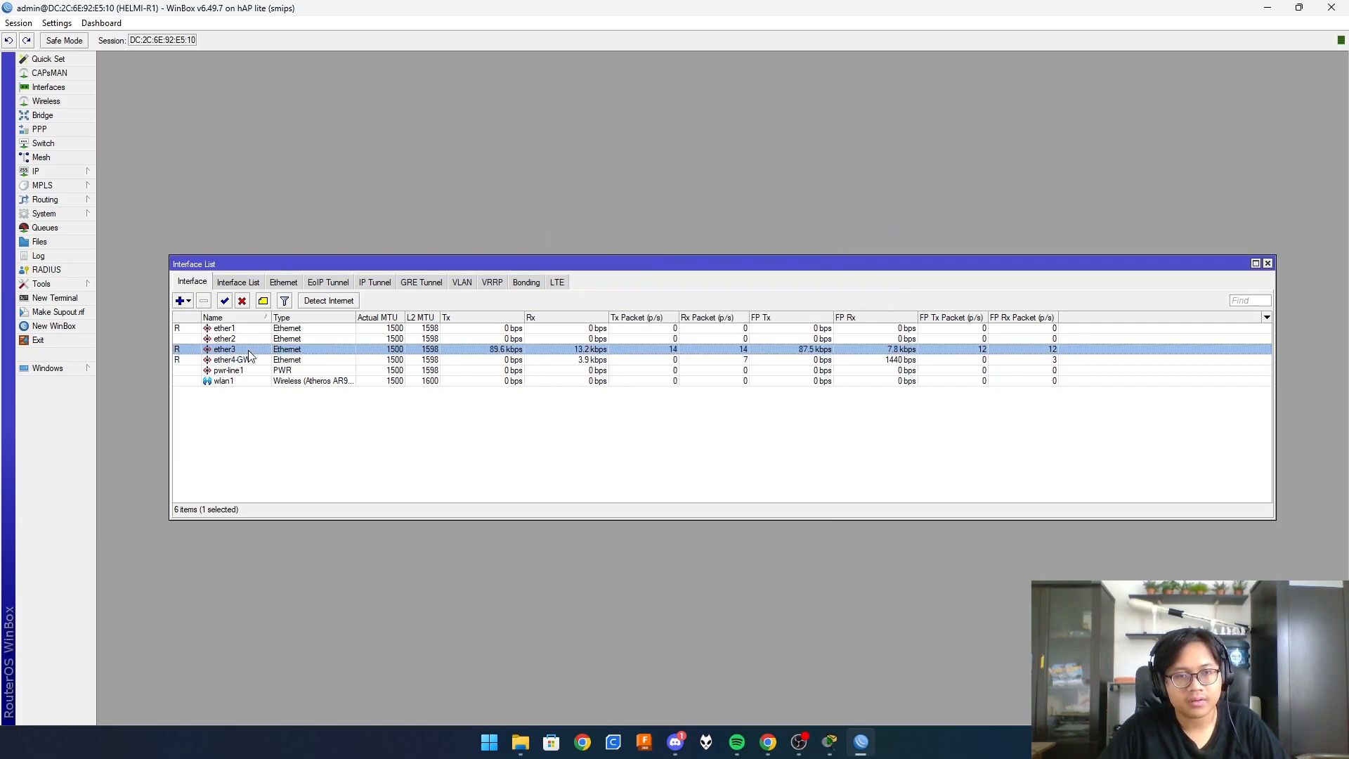
{"action": "left_click", "coordinate": [714, 279]}
{"action": "type", "text": "-PCA"}
{"action": "left_click", "coordinate": [829, 256]}
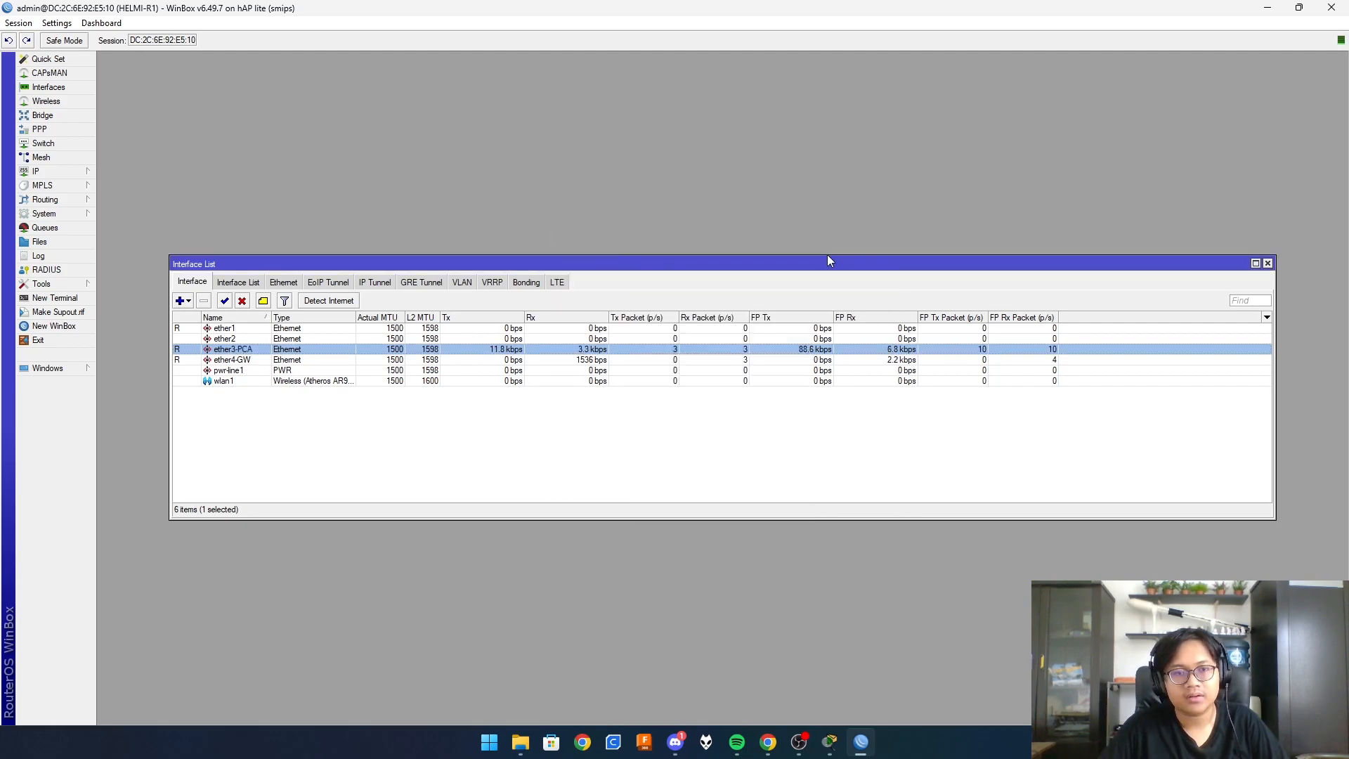
- Rename ether1 to ether1-KE R2, checking the diagram's port labels, and close Interfaces
{"action": "double_click", "coordinate": [246, 329]}
{"action": "left_click", "coordinate": [700, 273]}
{"action": "type", "text": "-KE "}
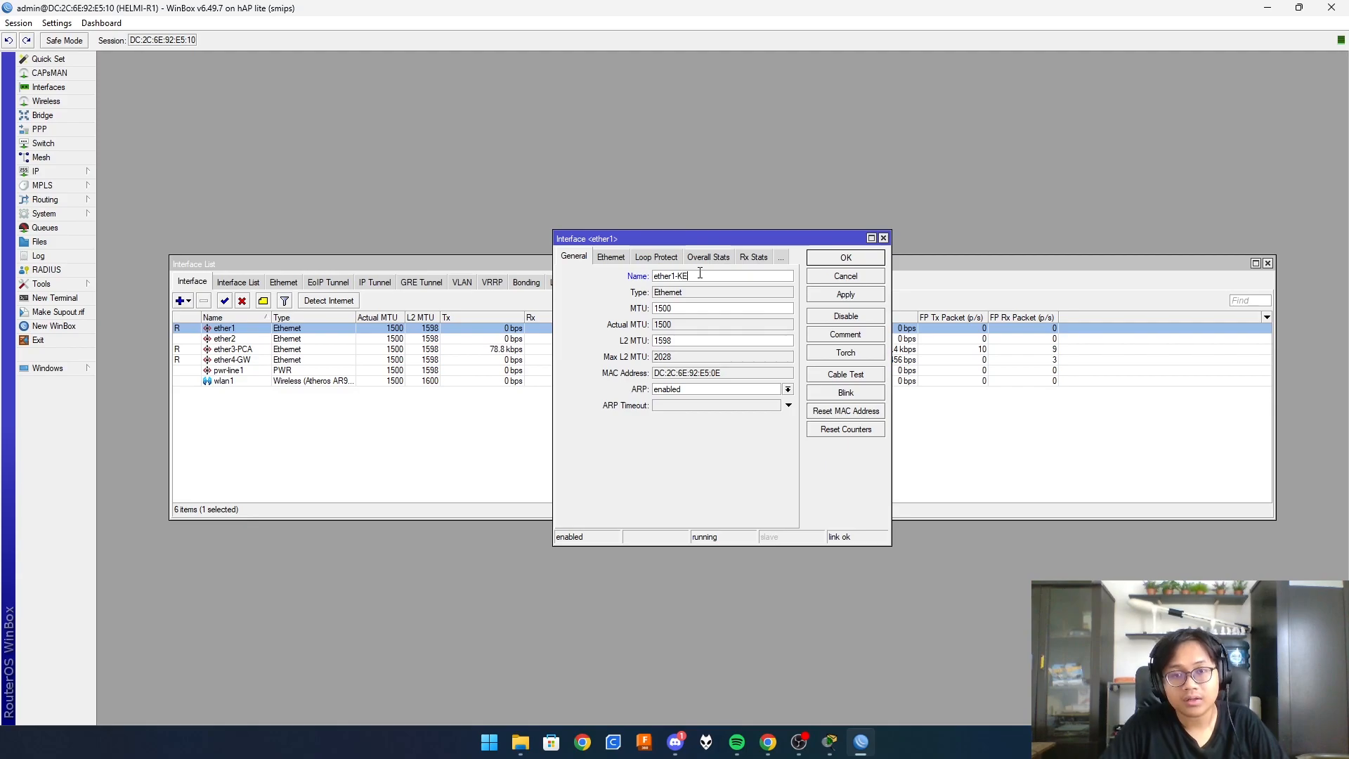
{"action": "type", "text": "R2"}
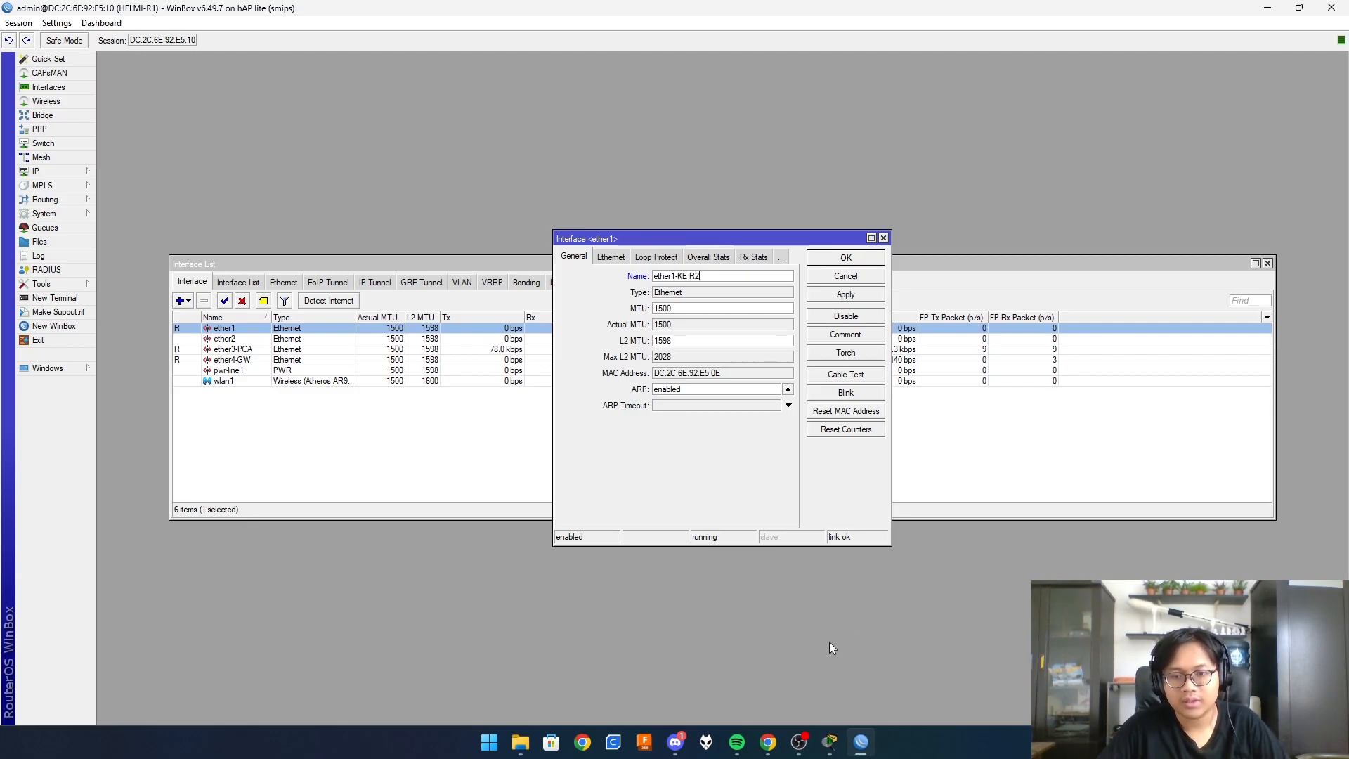
{"action": "left_click", "coordinate": [831, 742]}
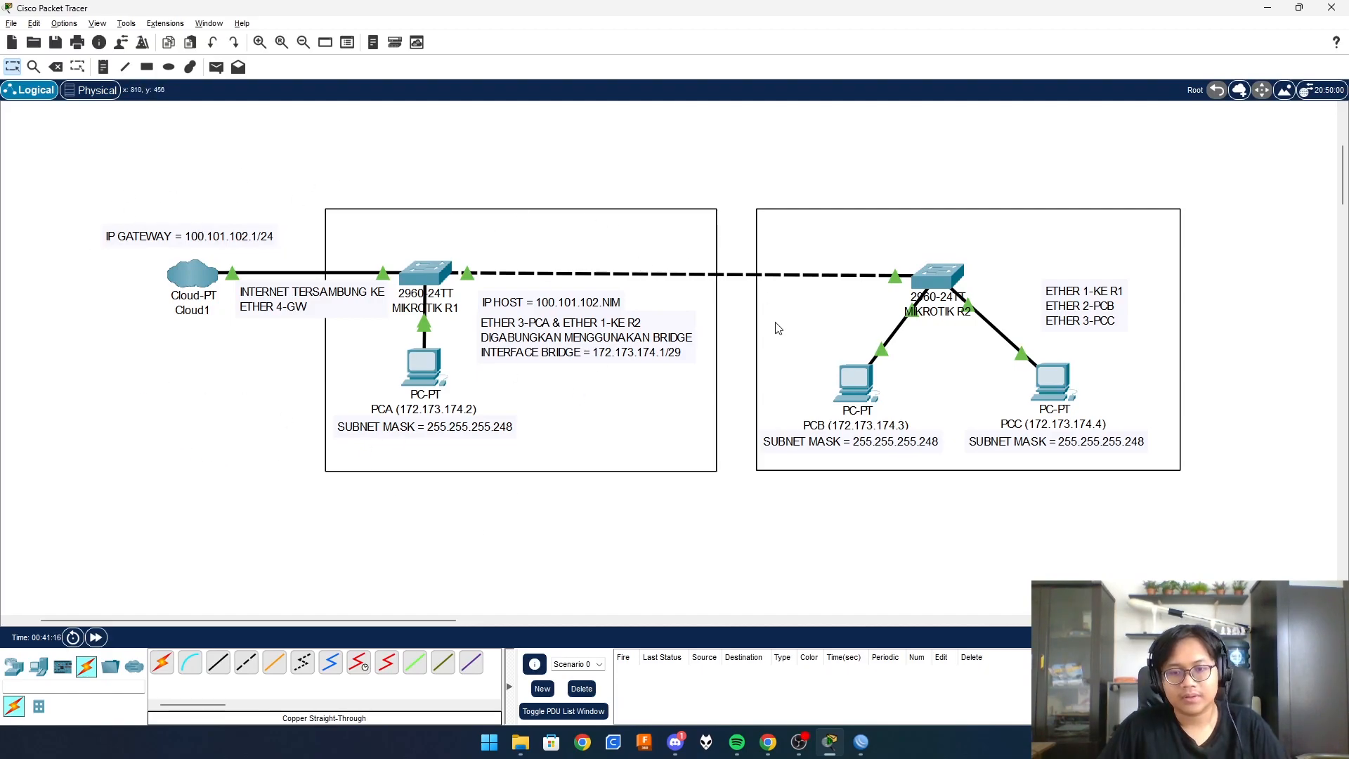
{"action": "left_click", "coordinate": [862, 742]}
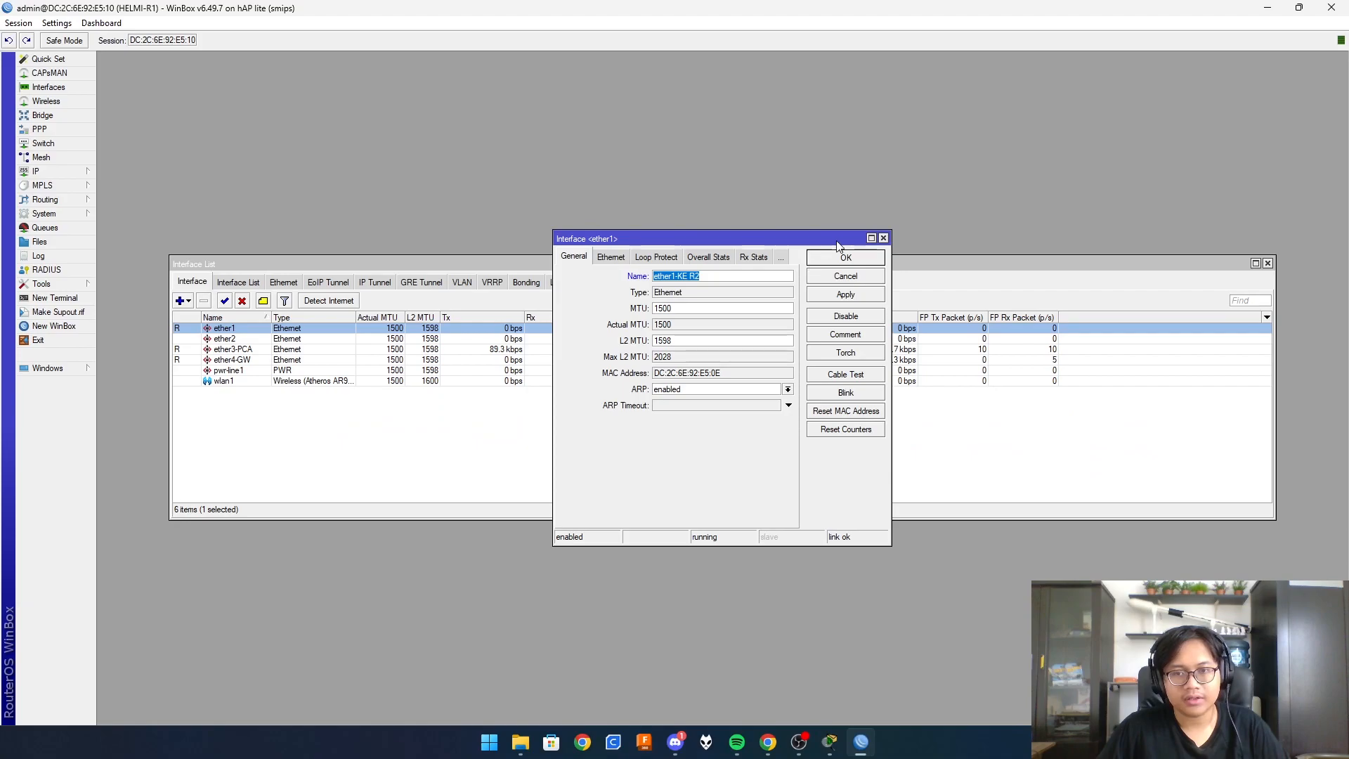
{"action": "left_click", "coordinate": [883, 238]}
{"action": "left_click", "coordinate": [1267, 263]}
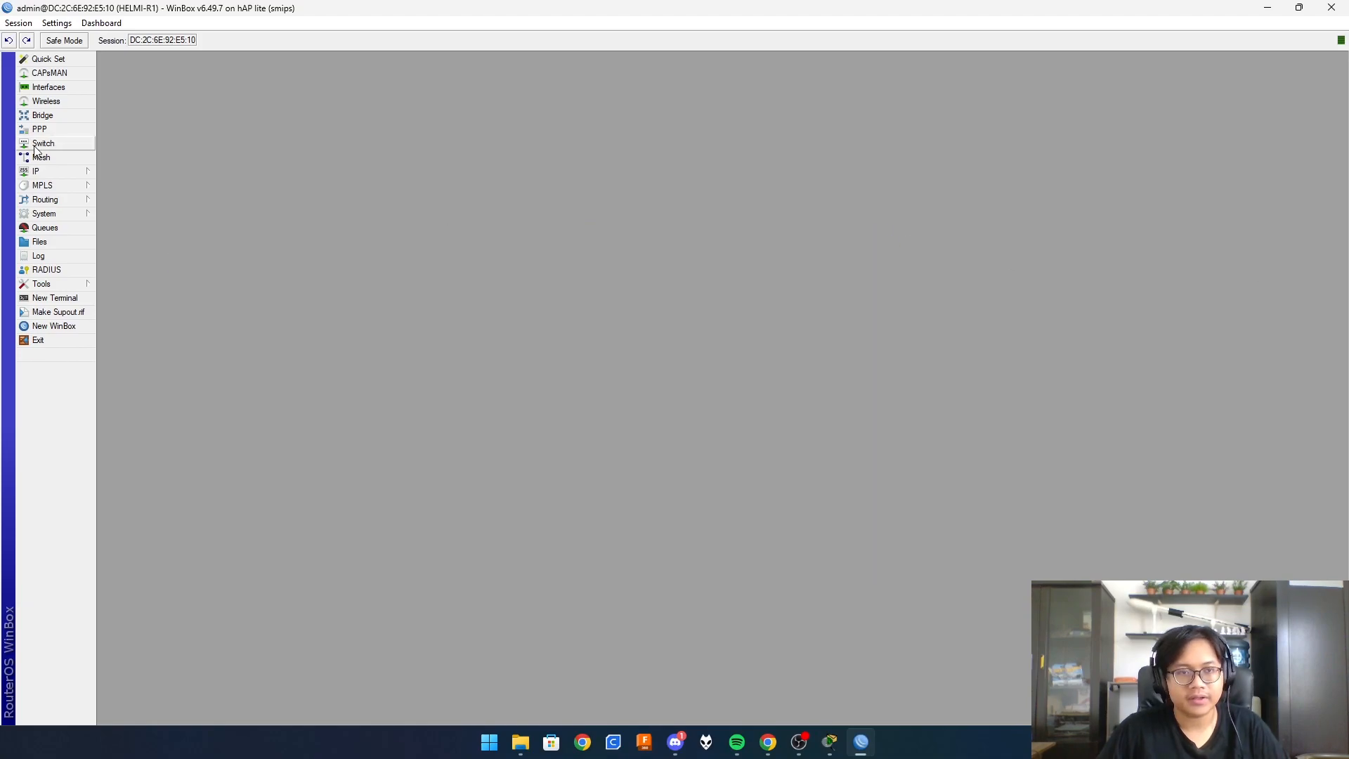
- Add a new IP address entry attached to ether4-GW
{"action": "left_click", "coordinate": [51, 174]}
{"action": "left_click", "coordinate": [50, 174]}
{"action": "left_click", "coordinate": [47, 173]}
{"action": "left_click", "coordinate": [44, 171]}
{"action": "left_click", "coordinate": [44, 173]}
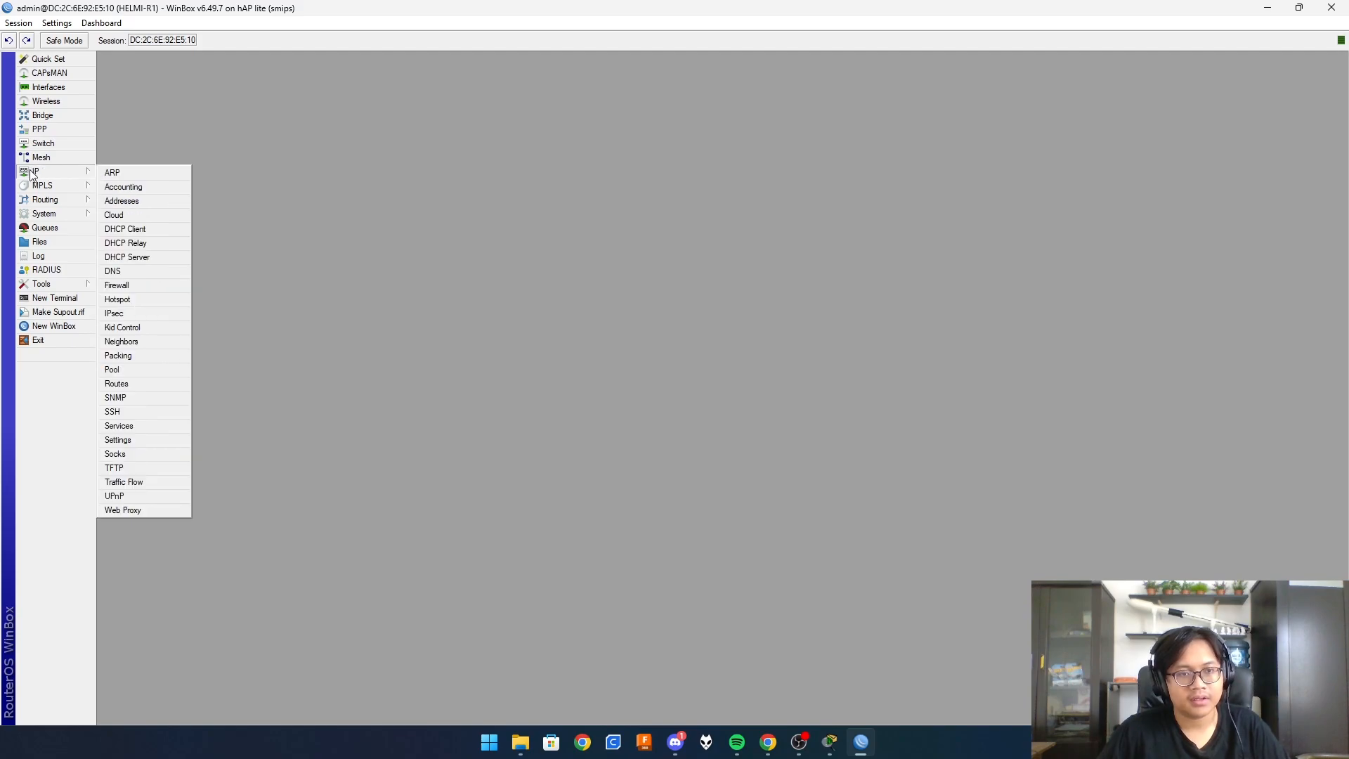
{"action": "left_click", "coordinate": [123, 201]}
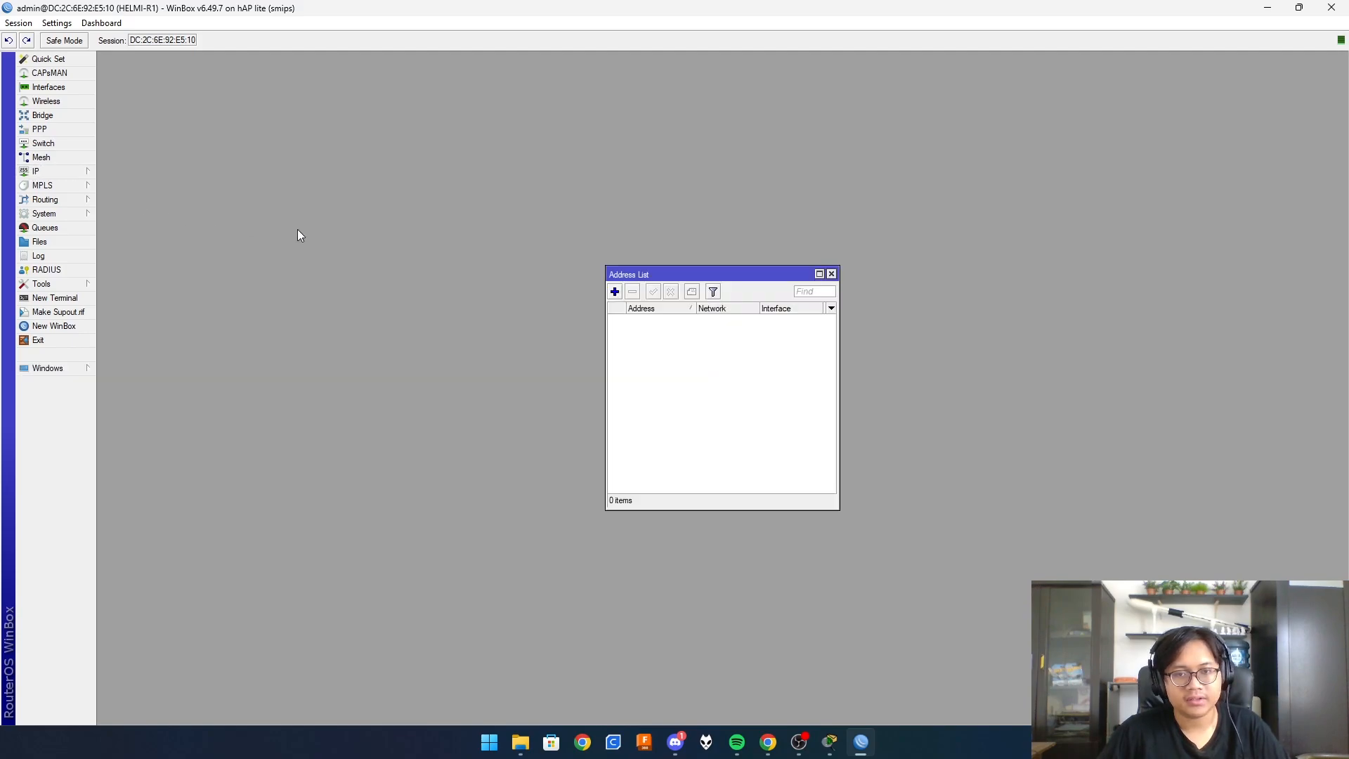
{"action": "left_click", "coordinate": [615, 292]}
{"action": "left_click", "coordinate": [719, 365]}
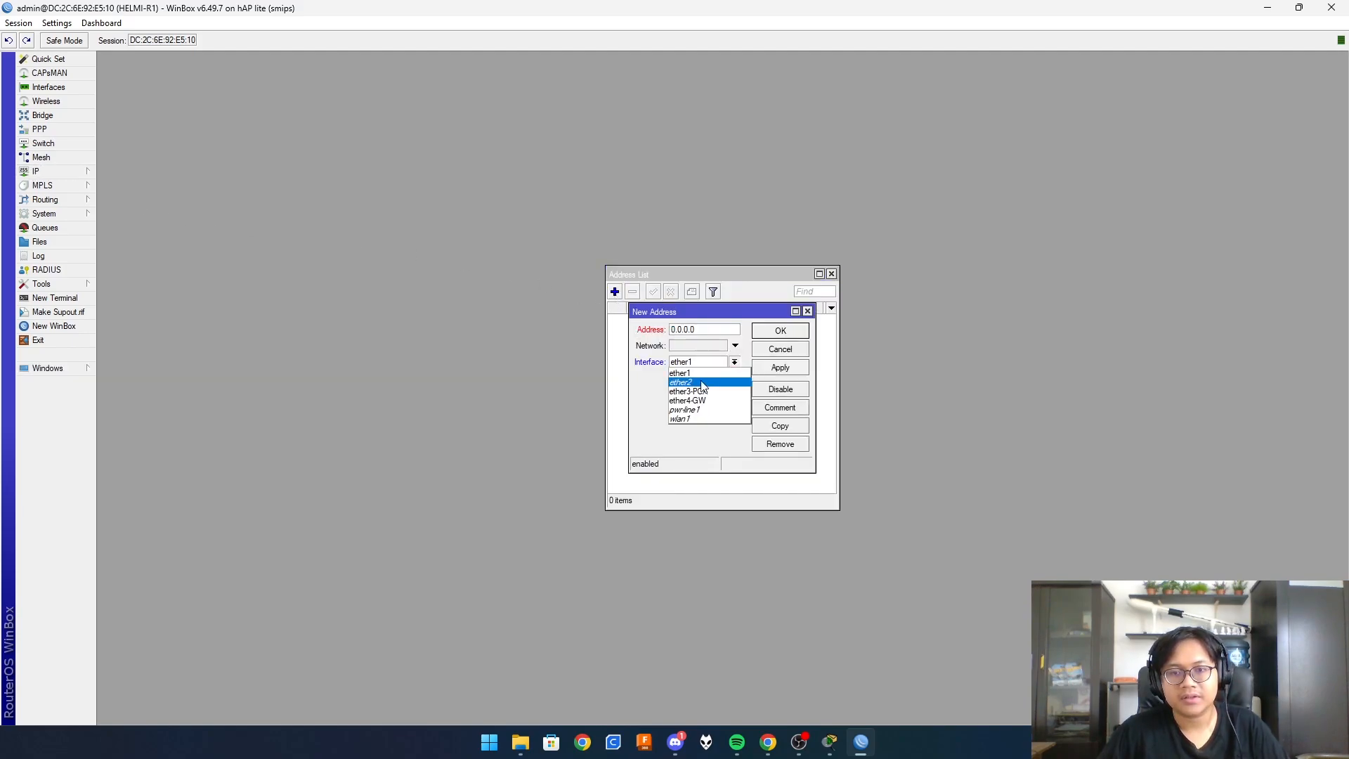
{"action": "left_click", "coordinate": [701, 402]}
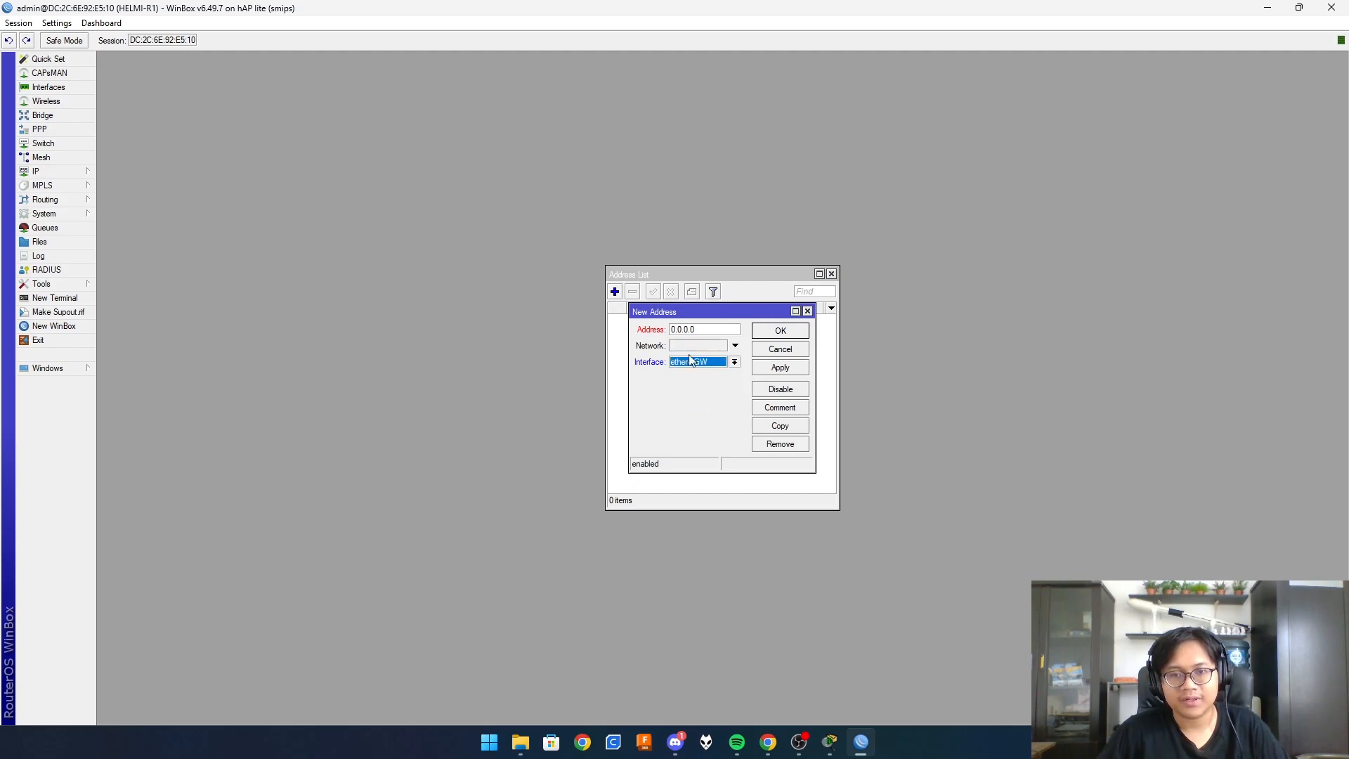
- Enter address 100.101.102.90/24, adding /24 to the diagram's IP HOST note, and save
{"action": "left_click", "coordinate": [703, 330]}
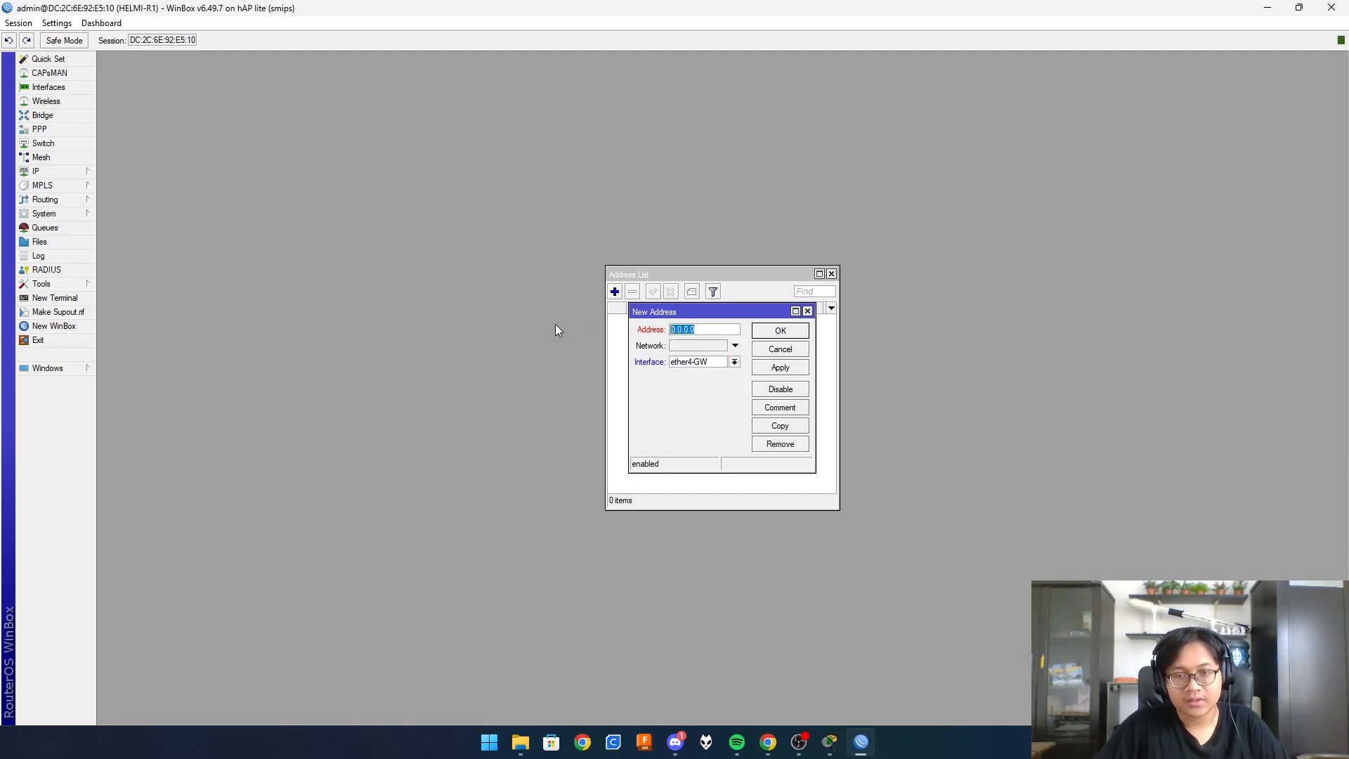
{"action": "left_click", "coordinate": [830, 742]}
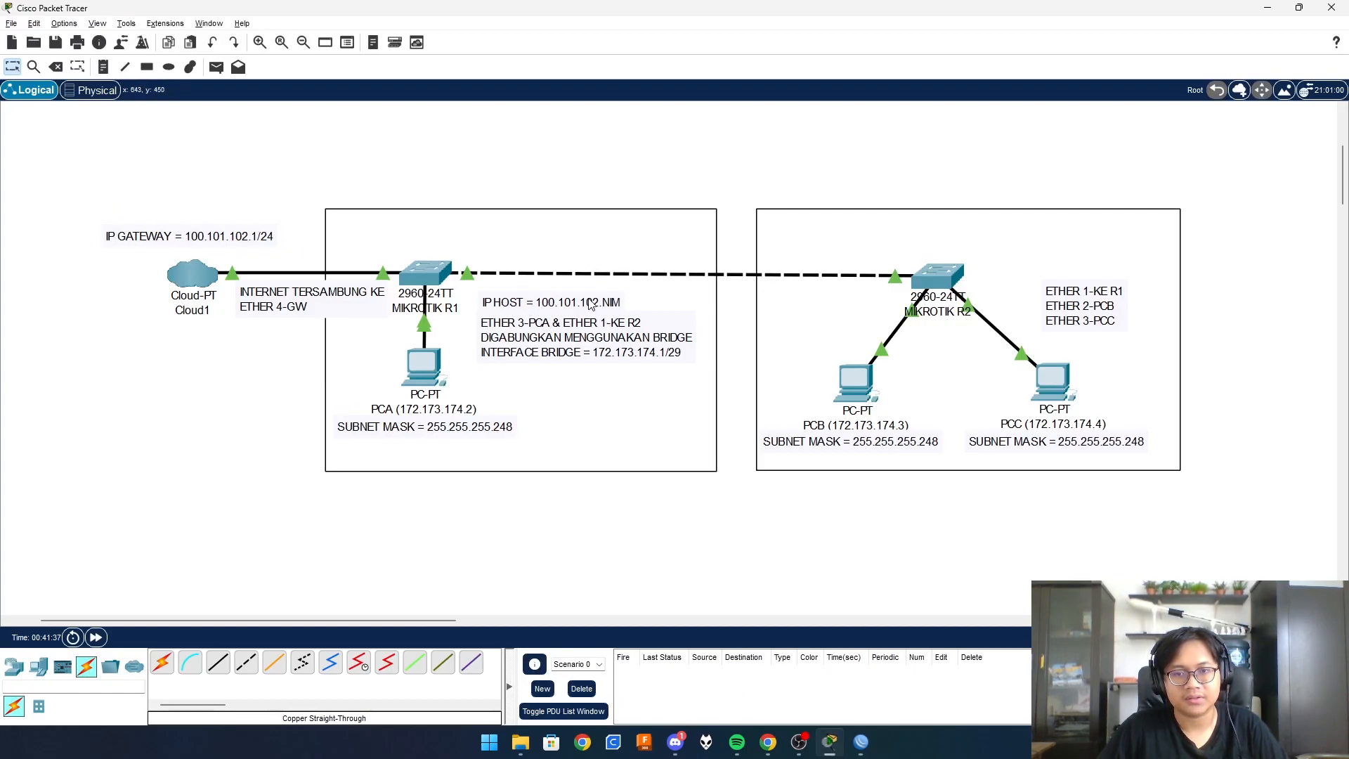
{"action": "left_click", "coordinate": [863, 742]}
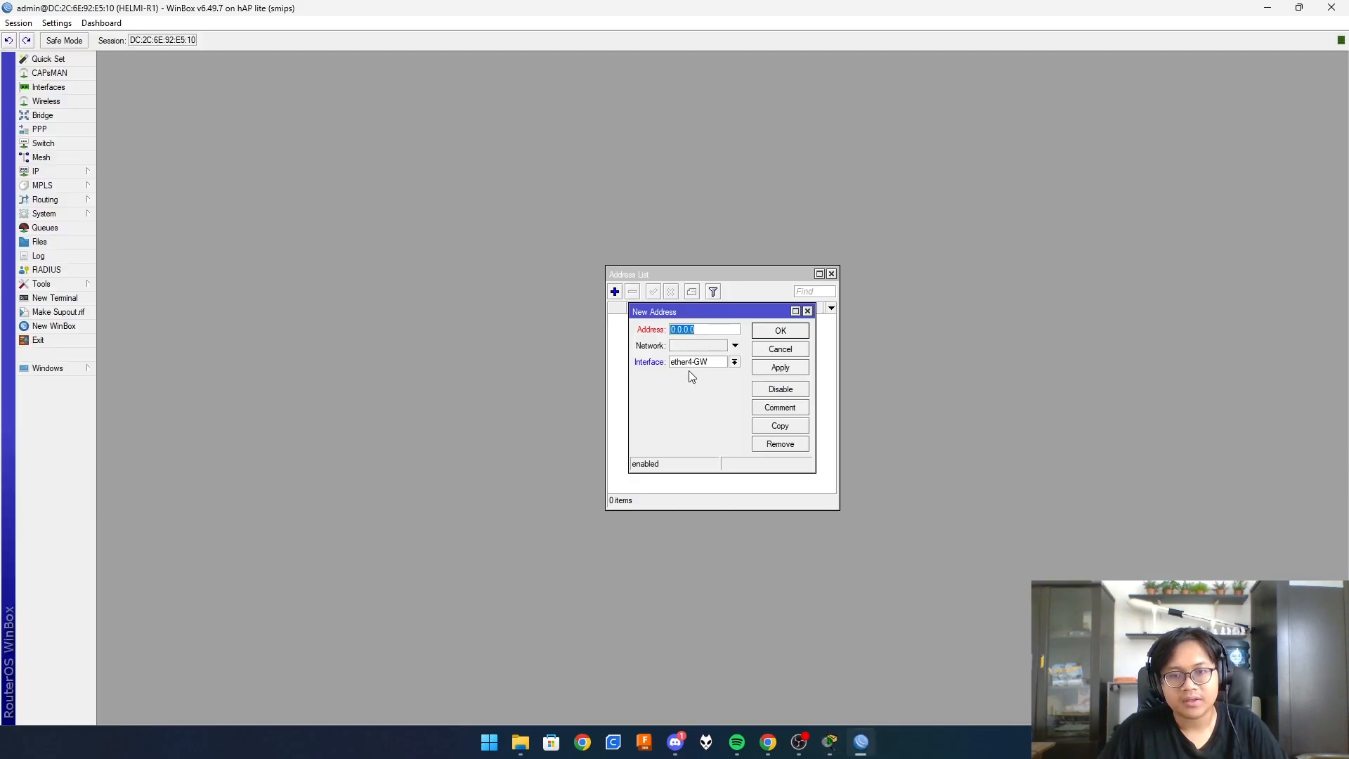
{"action": "key", "text": "alt+Tab"}
{"action": "double_click", "coordinate": [620, 304]}
{"action": "type", "text": "/24"}
{"action": "left_click", "coordinate": [666, 346]}
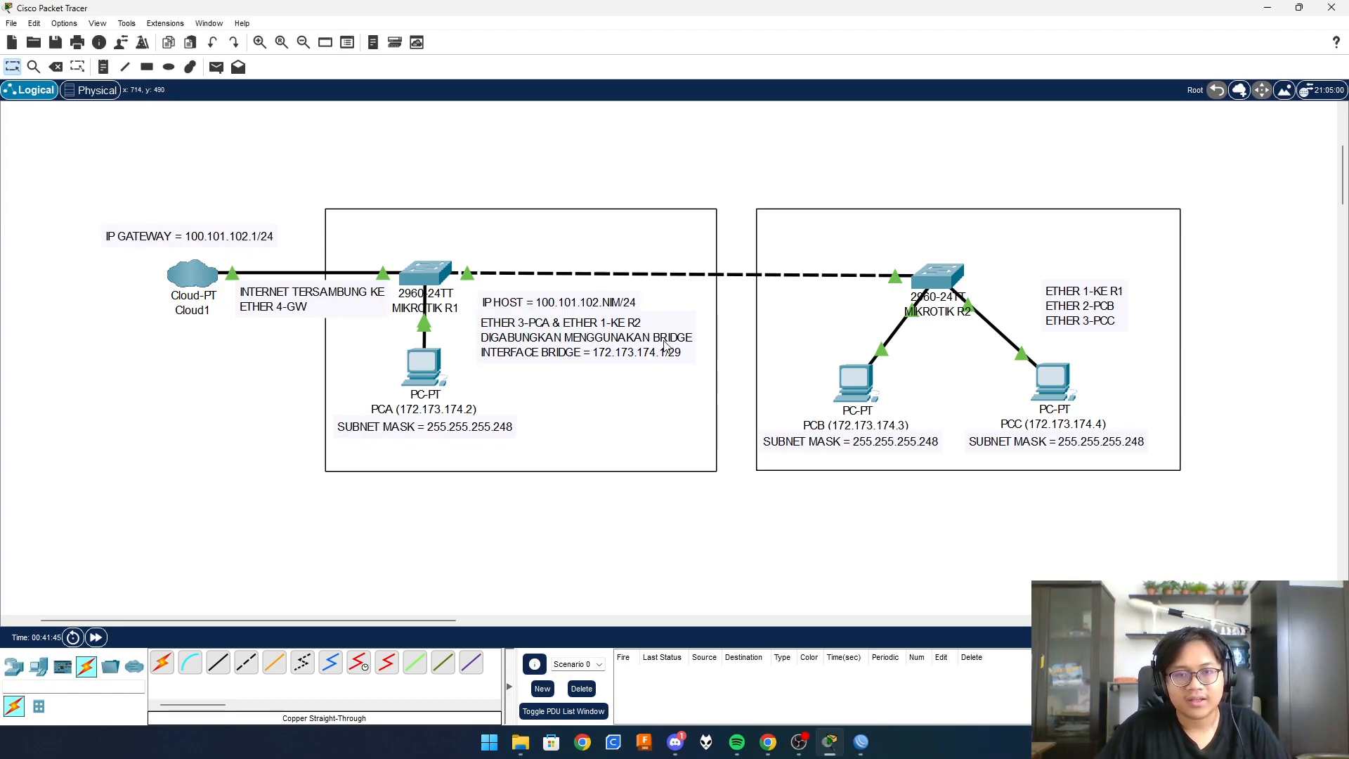
{"action": "key", "text": "alt+Tab"}
{"action": "type", "text": "10"}
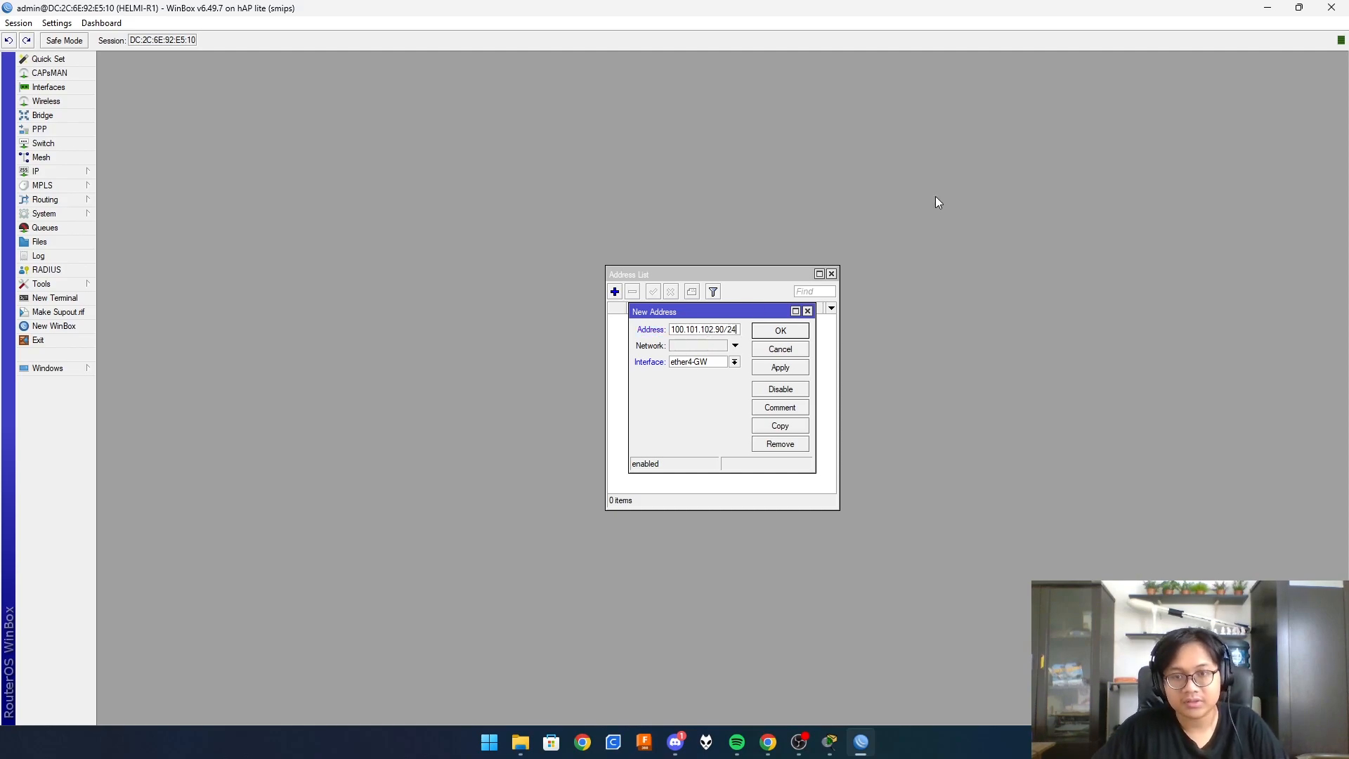
{"action": "left_click", "coordinate": [783, 372]}
{"action": "left_click", "coordinate": [798, 333]}
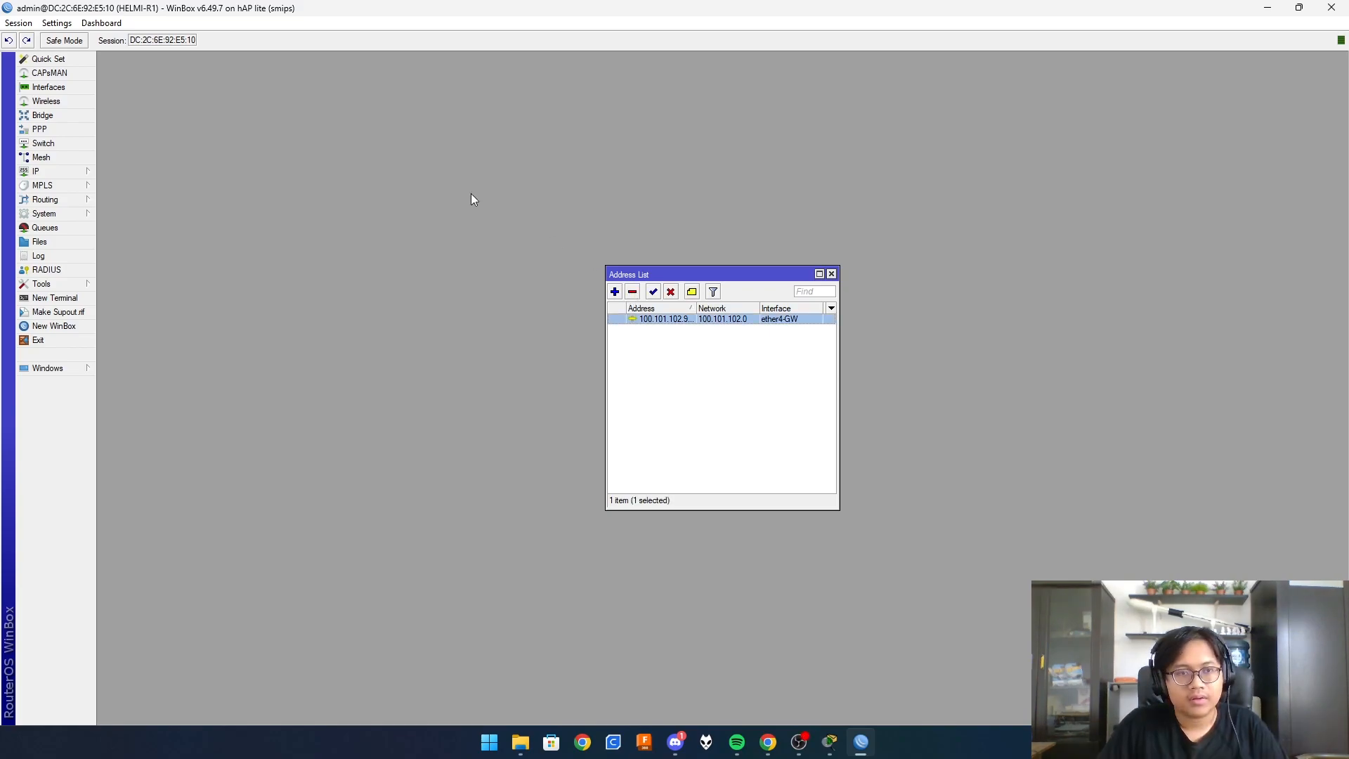
- Set DNS servers 100.101.102.254 and 1.1.1.1 with Allow Remote Requests ticked
{"action": "left_click", "coordinate": [35, 172]}
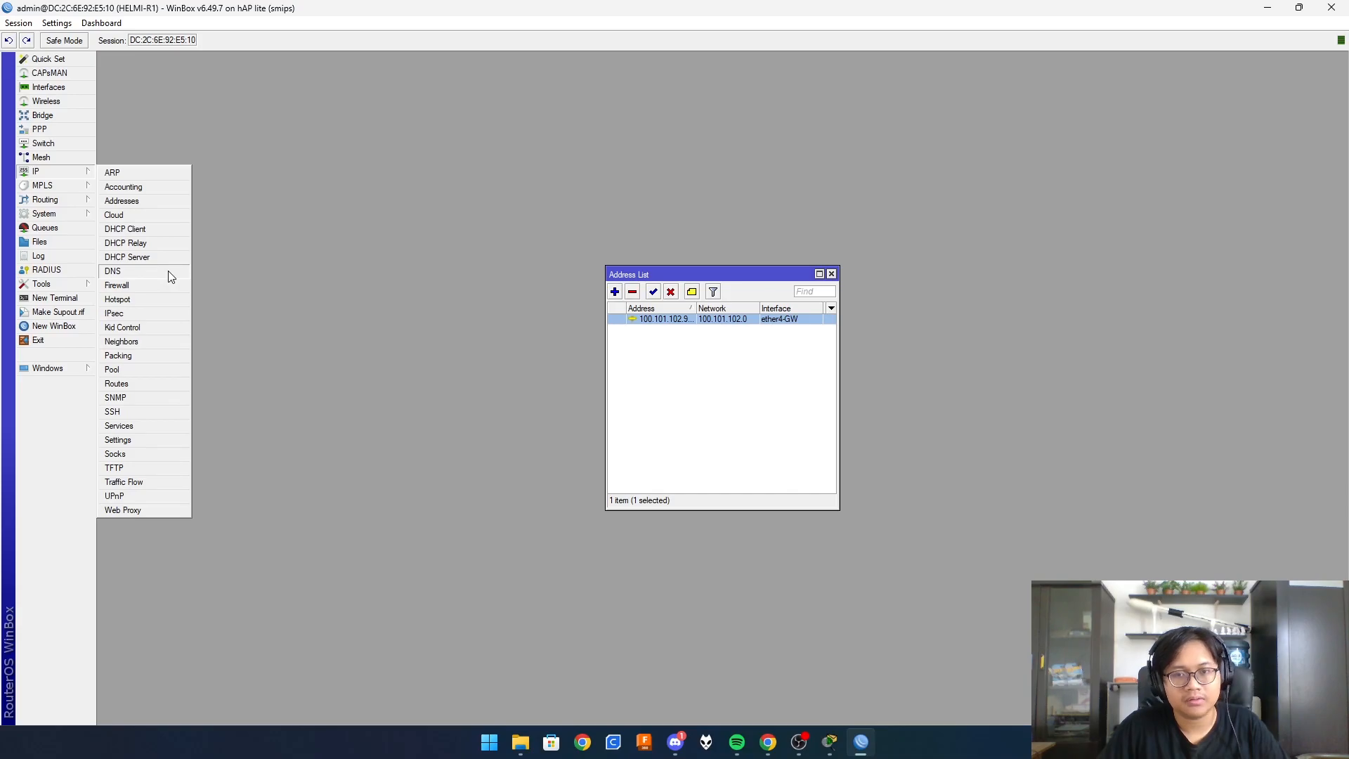
{"action": "left_click", "coordinate": [167, 271]}
{"action": "left_click", "coordinate": [745, 282]}
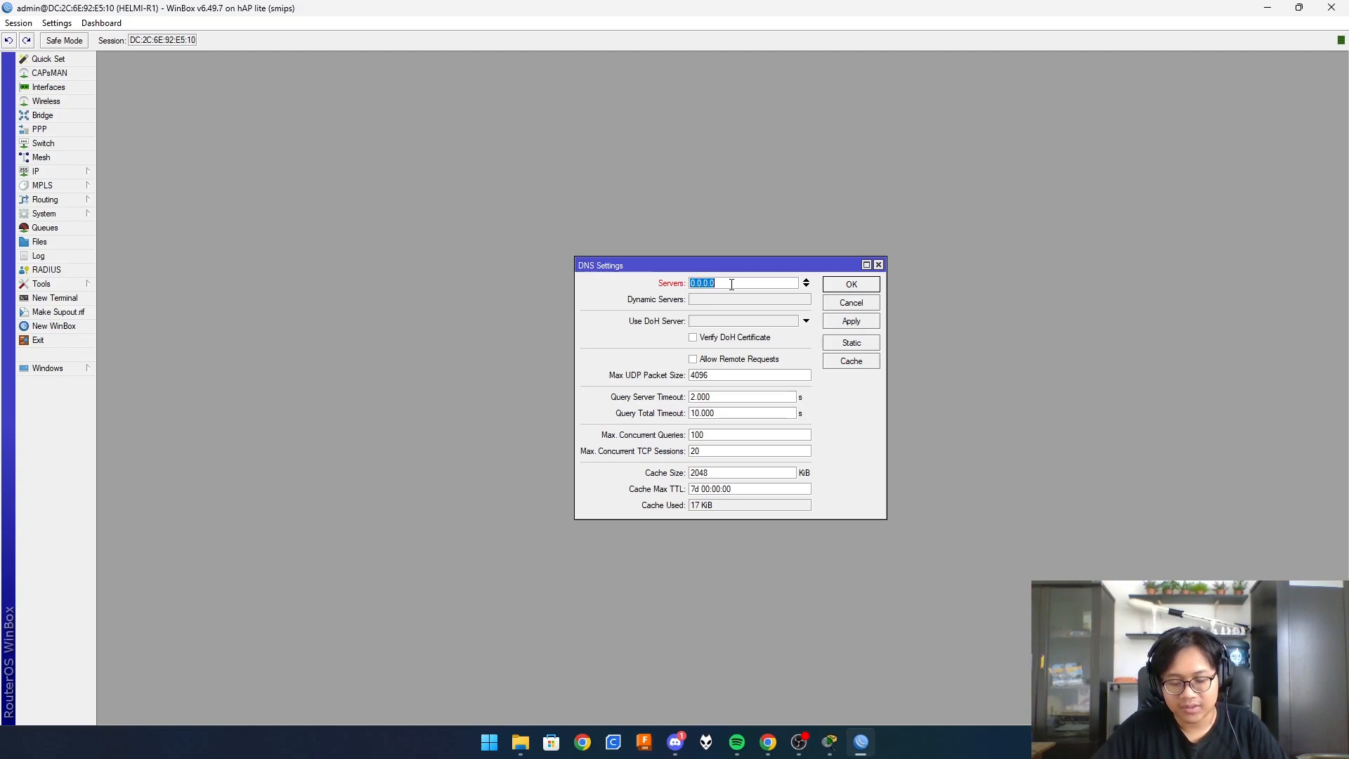
{"action": "type", "text": "100"}
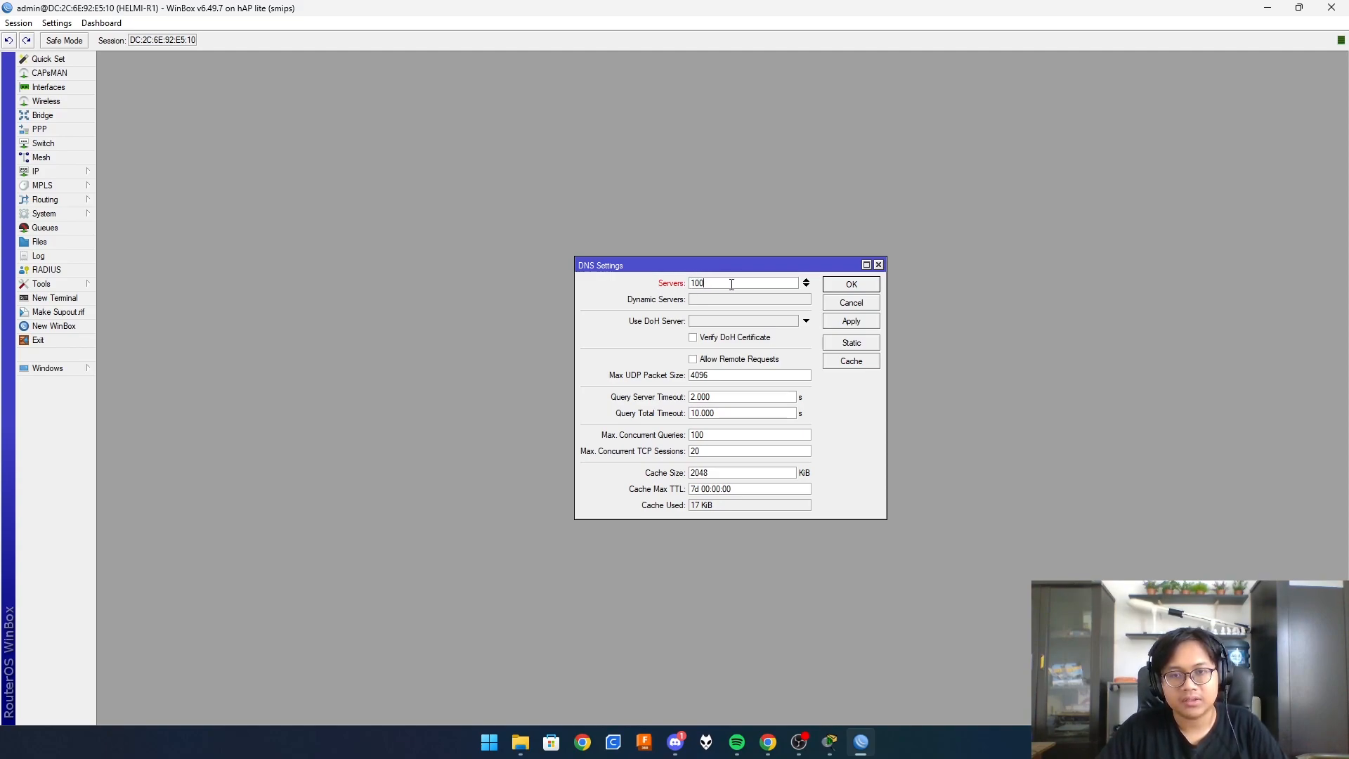
{"action": "type", "text": ".101.102.254"}
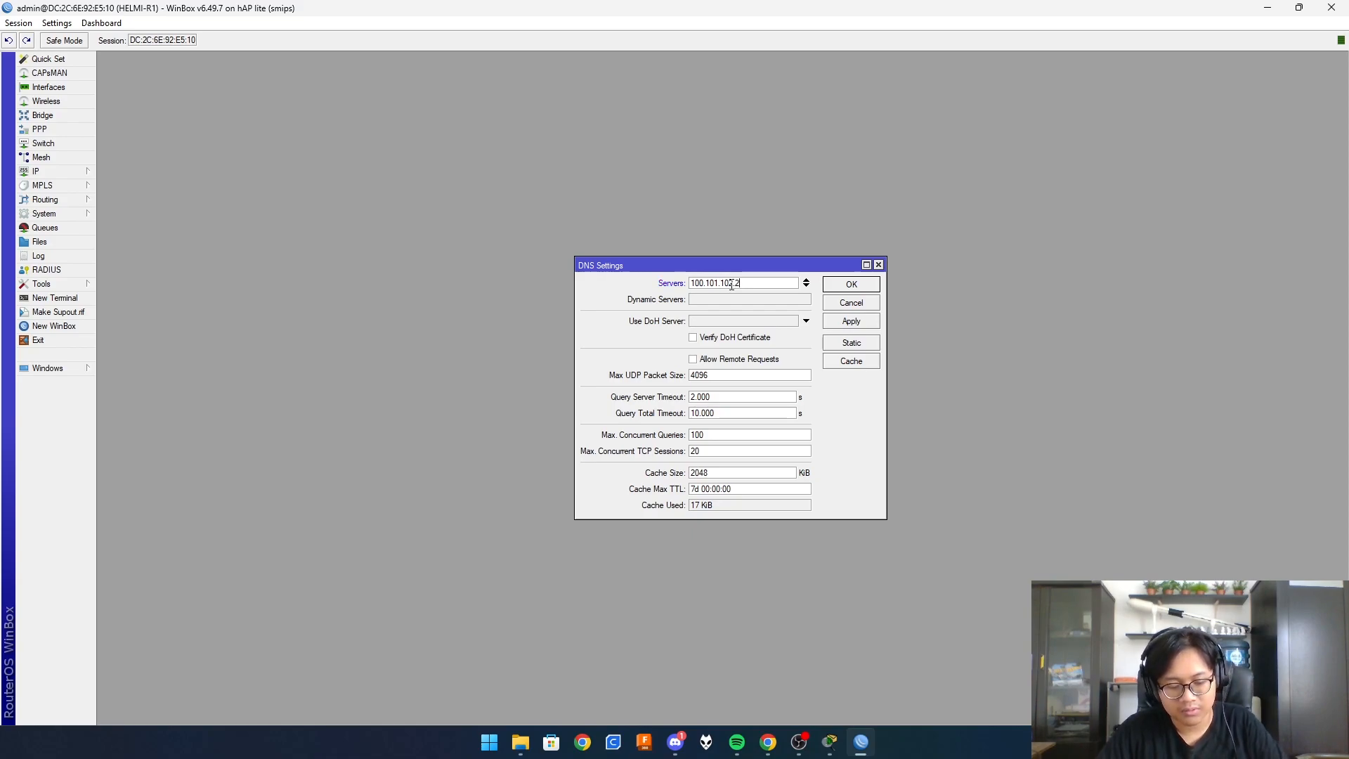
{"action": "left_click", "coordinate": [806, 287]}
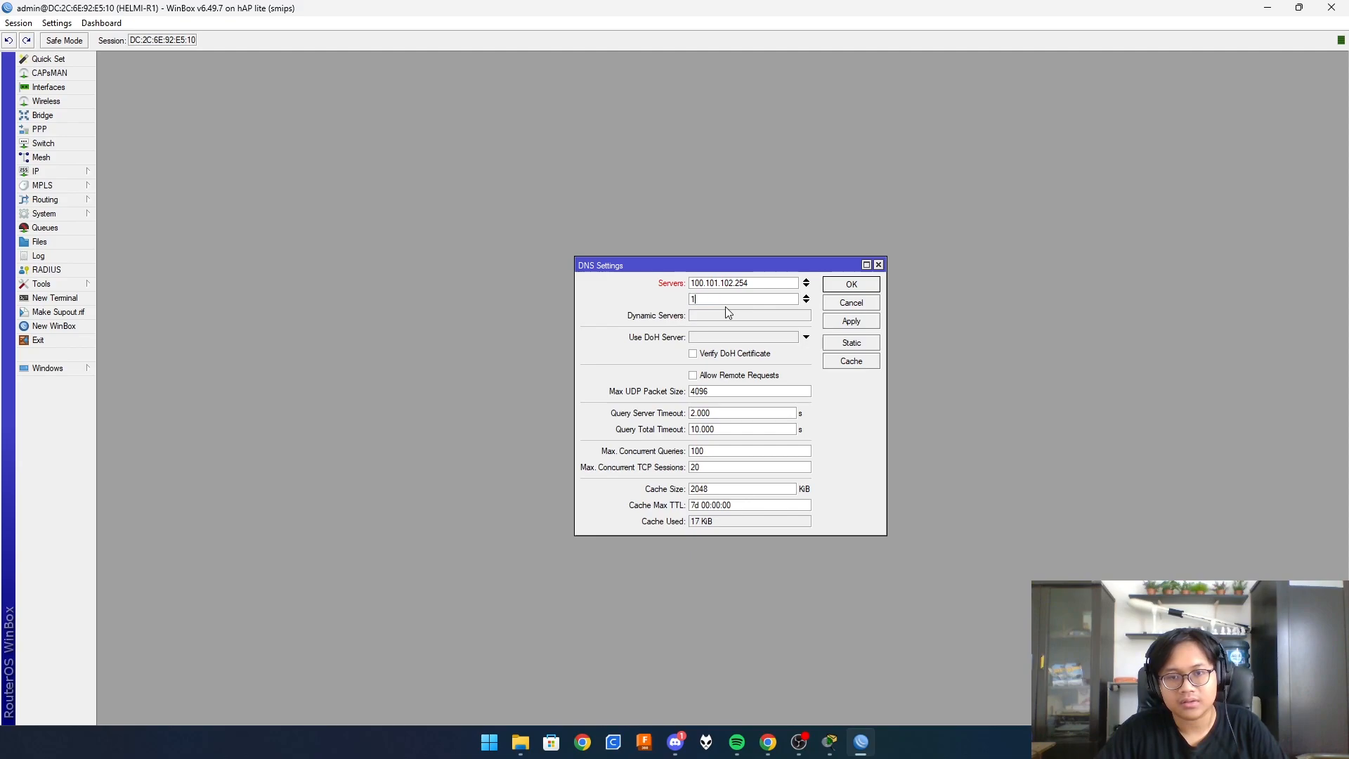
{"action": "type", "text": "1.1.1"}
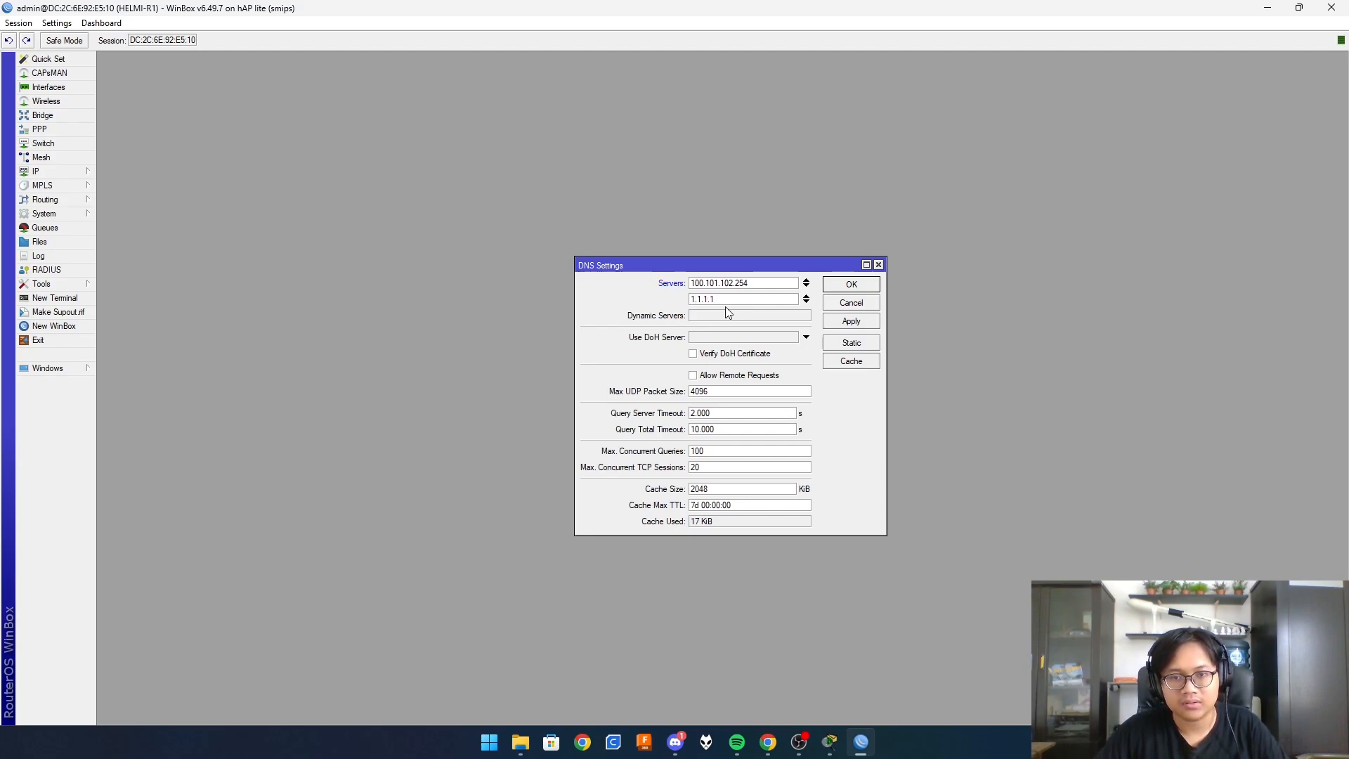
{"action": "left_click", "coordinate": [694, 375]}
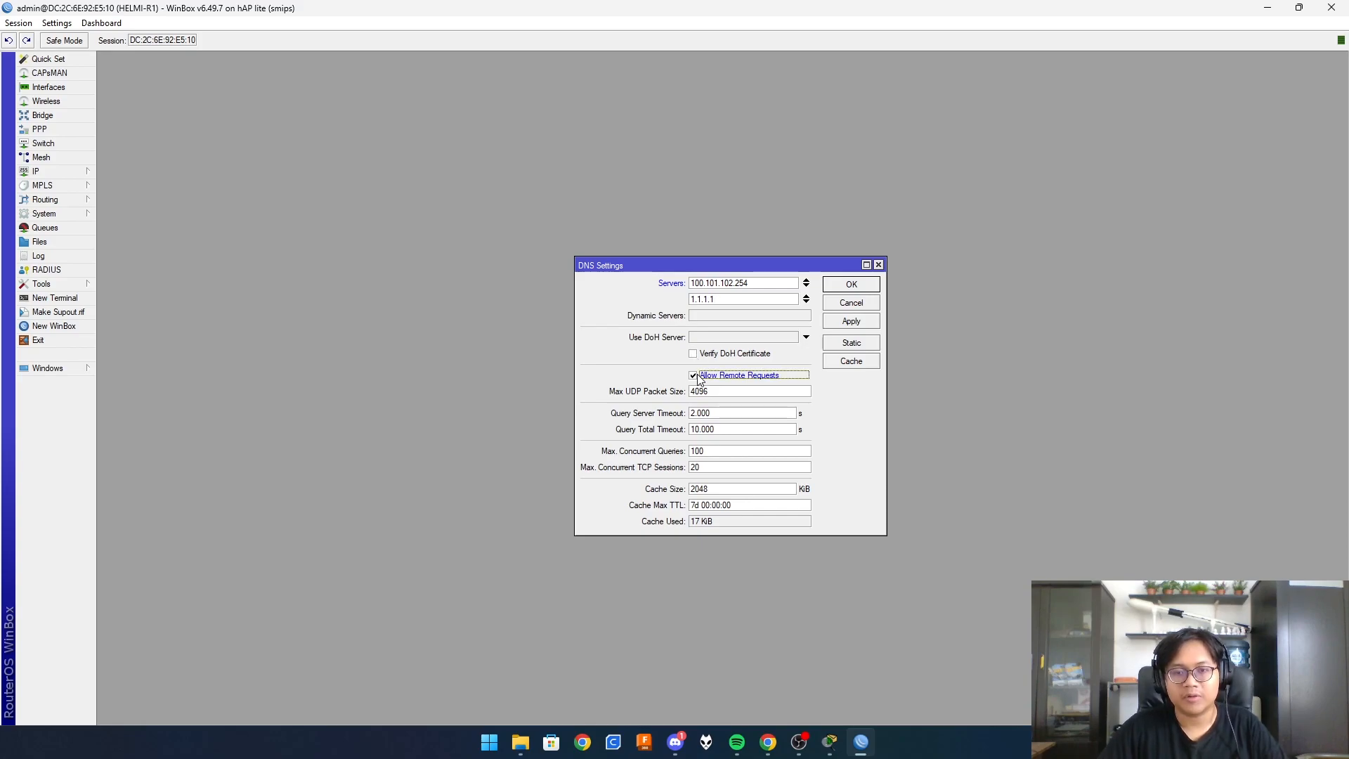
{"action": "left_click", "coordinate": [870, 322]}
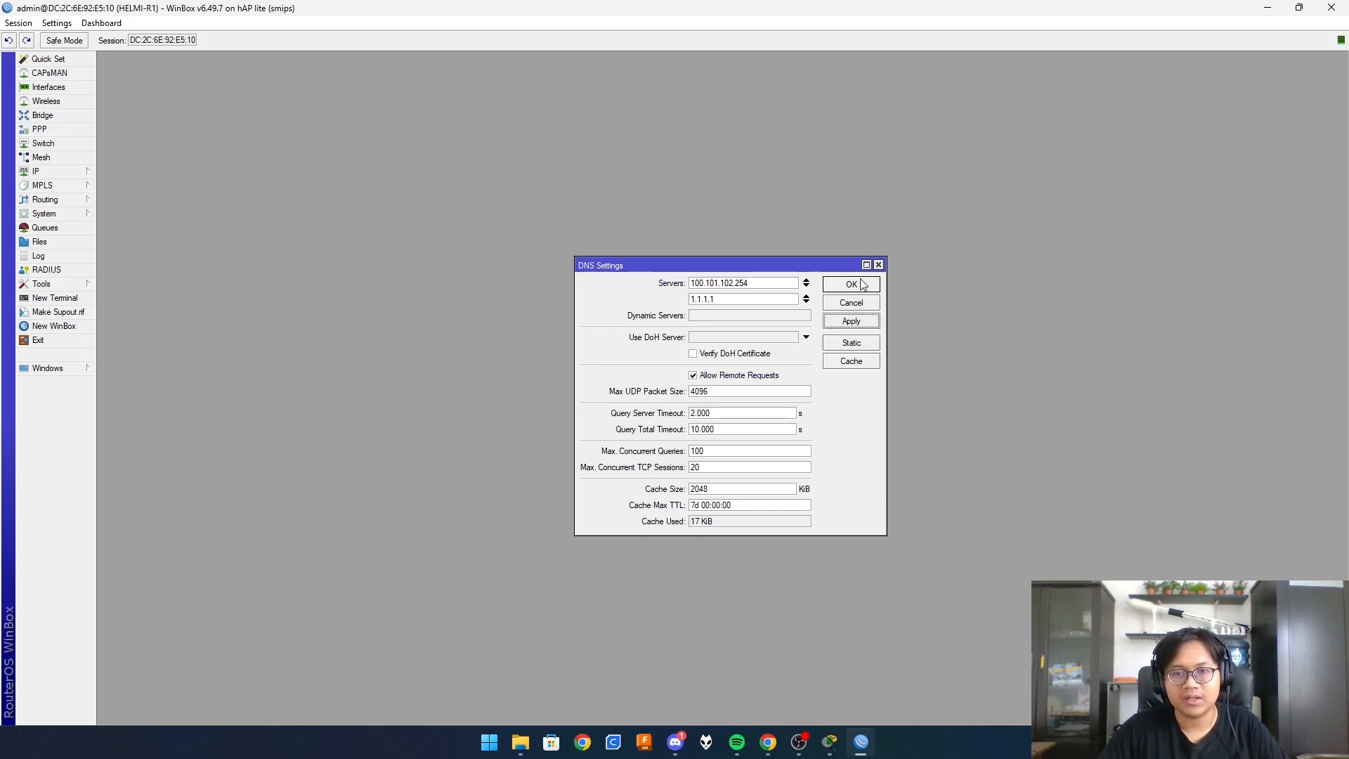
{"action": "left_click", "coordinate": [859, 284]}
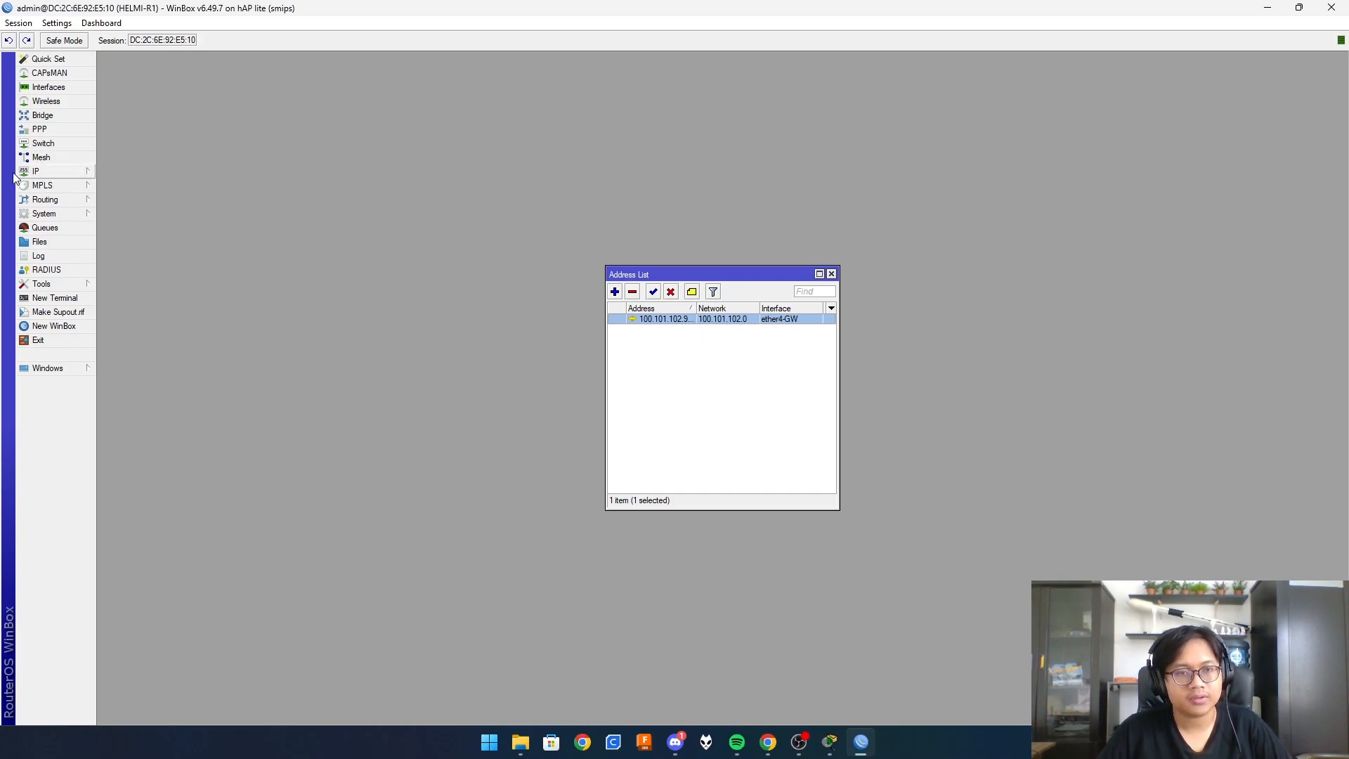
- Add a default route with gateway 100.101.102.254
{"action": "left_click", "coordinate": [84, 174]}
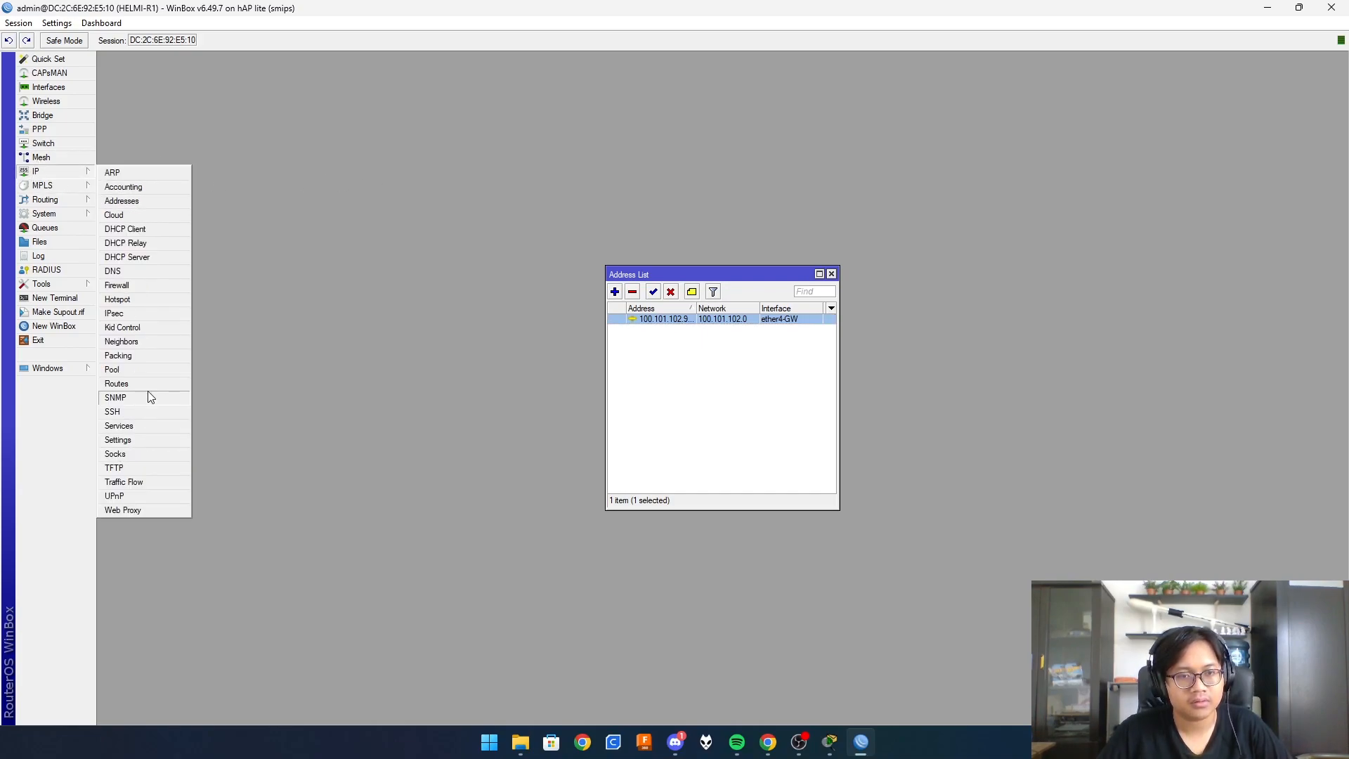
{"action": "left_click", "coordinate": [156, 384]}
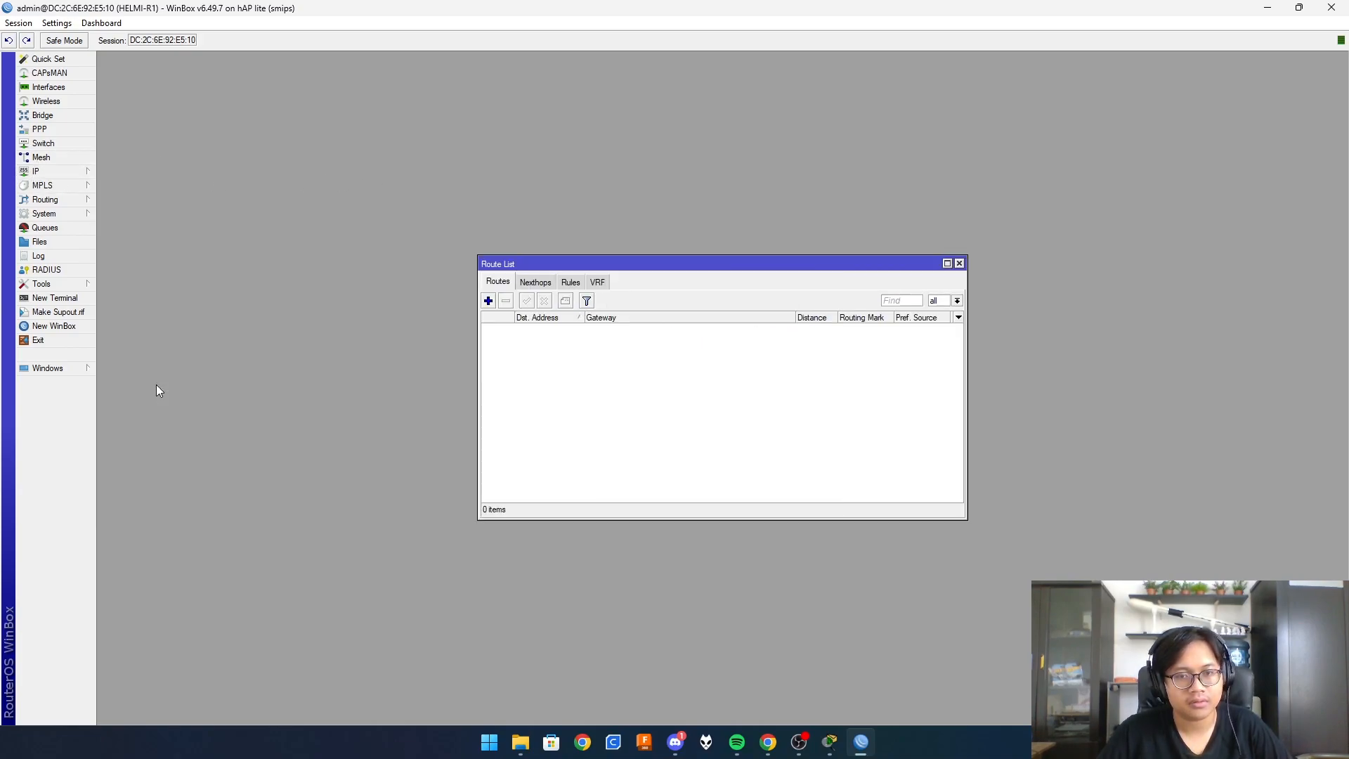
{"action": "left_click", "coordinate": [488, 301]}
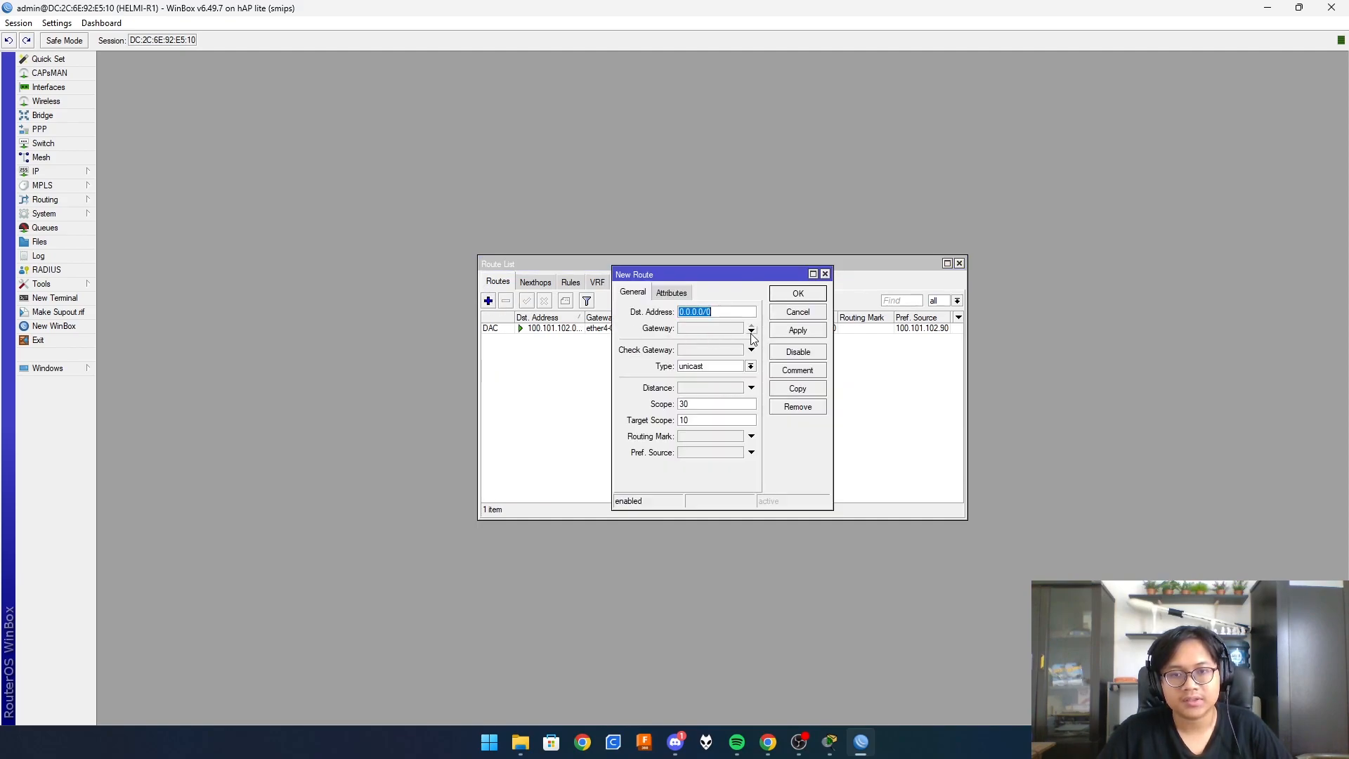
{"action": "left_click", "coordinate": [692, 328]}
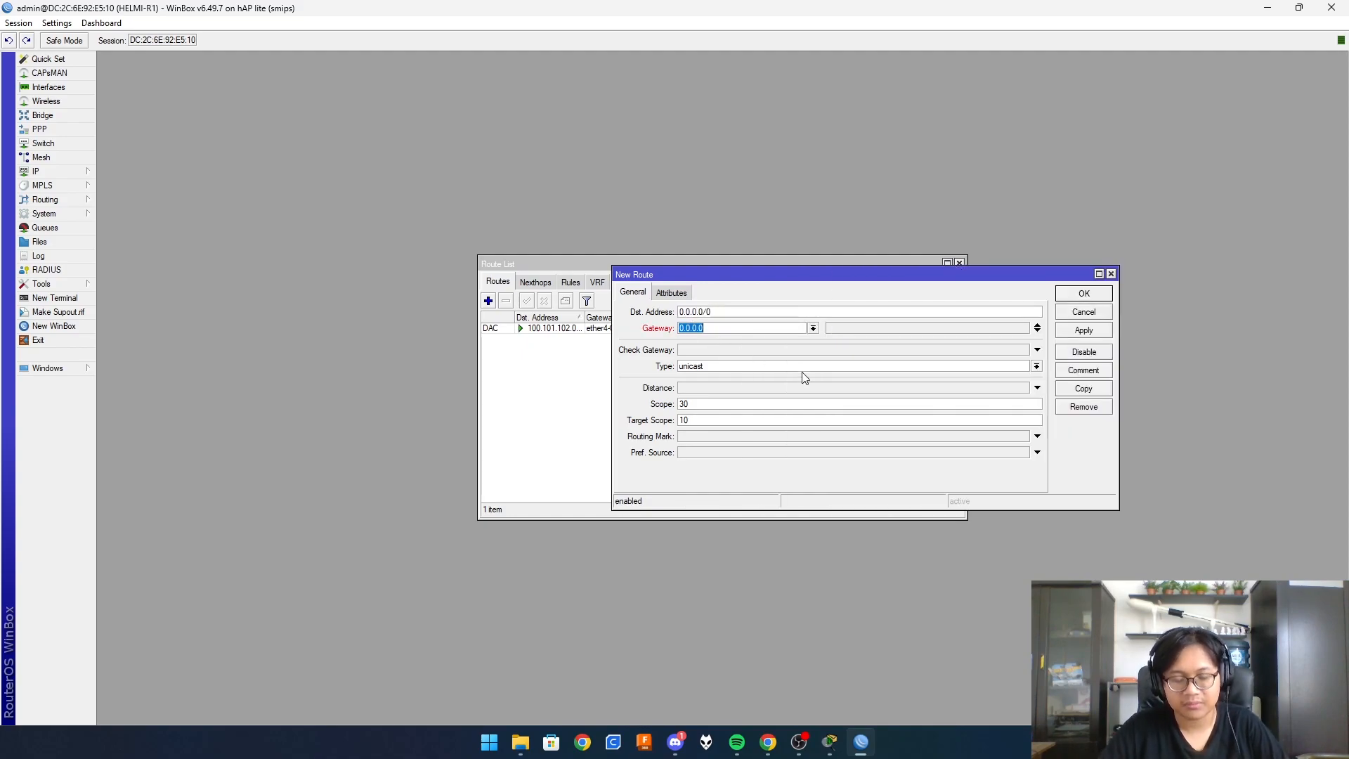
{"action": "type", "text": "100."}
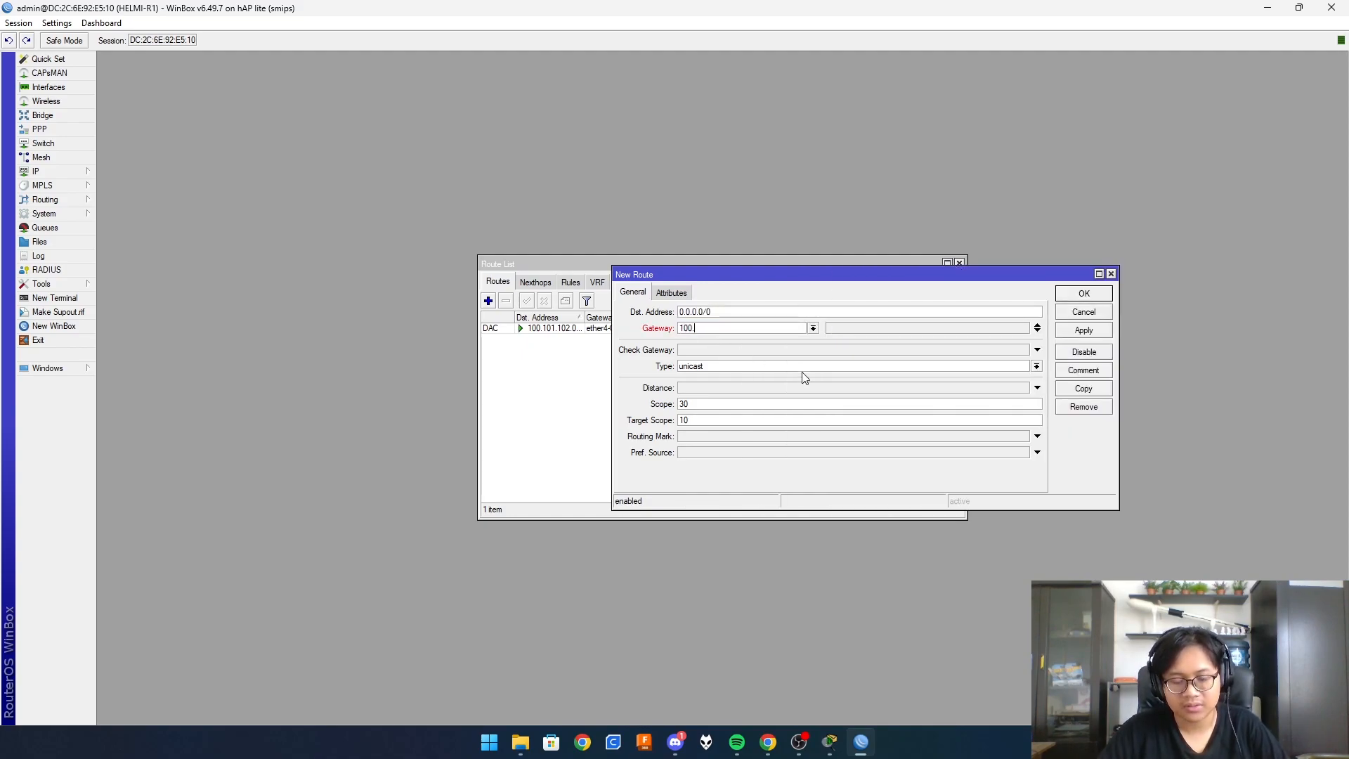
{"action": "type", "text": "101.102."}
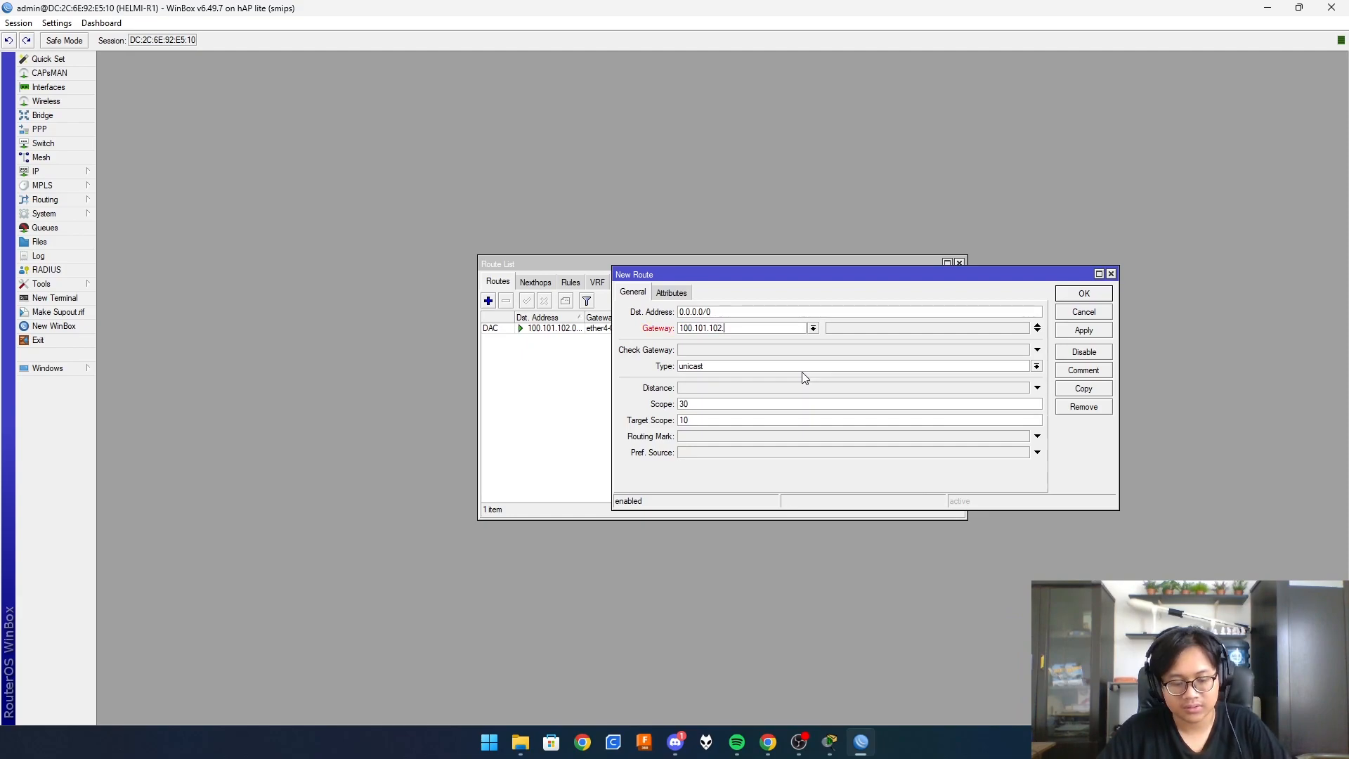
{"action": "type", "text": "254"}
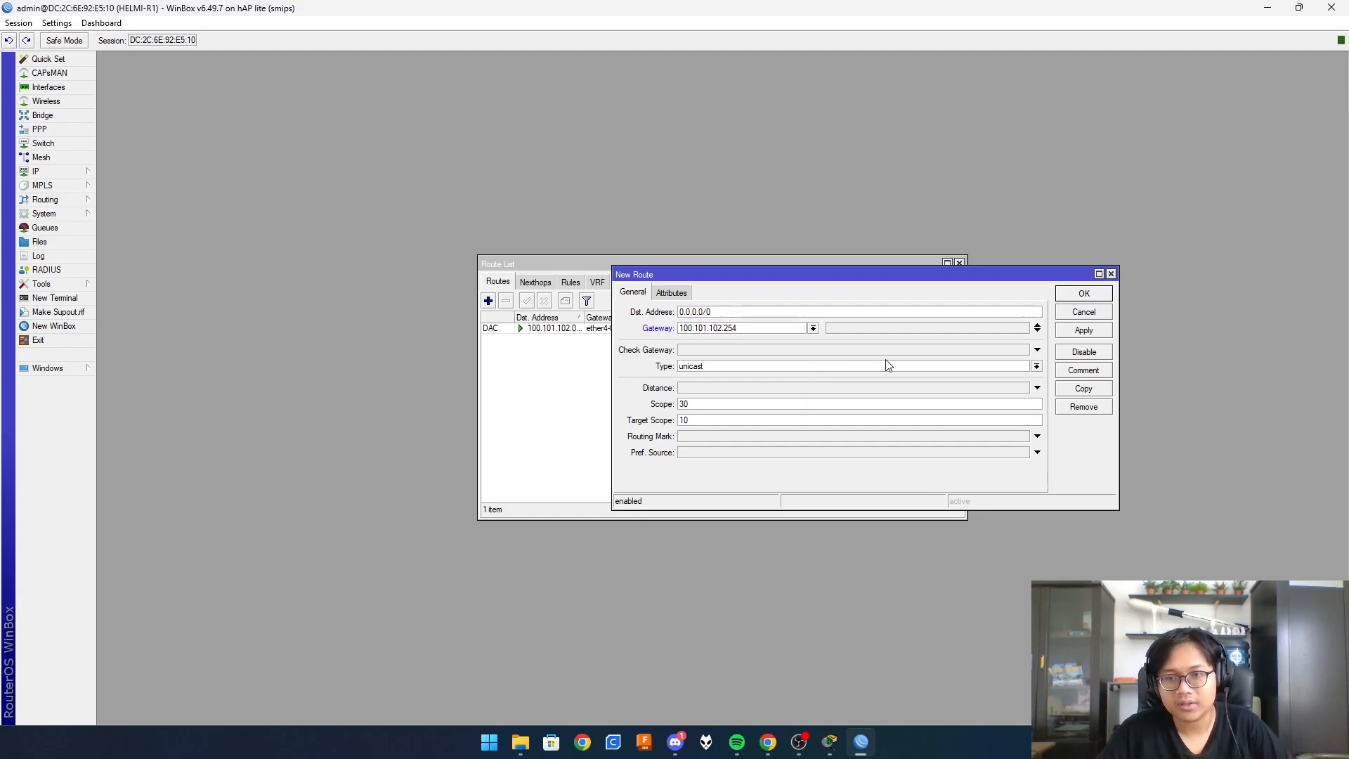
{"action": "left_click", "coordinate": [1082, 330]}
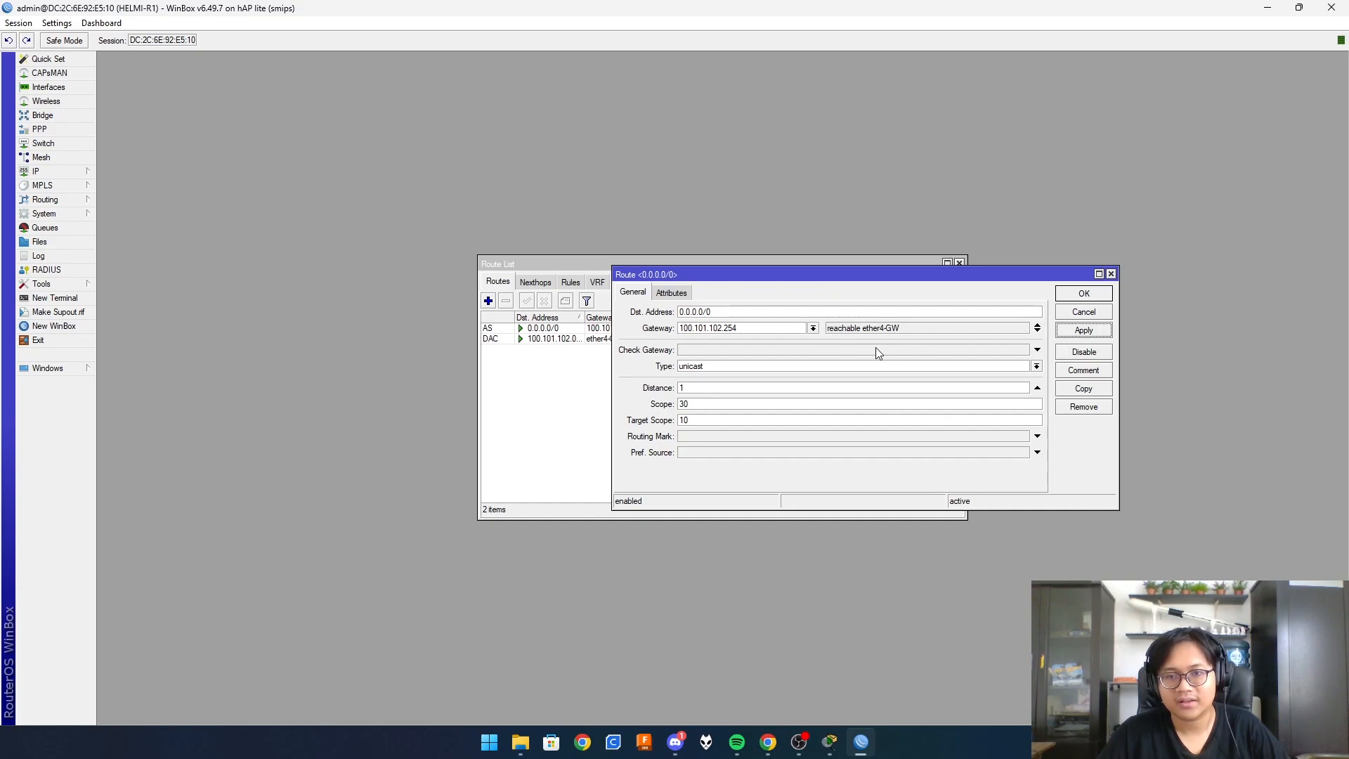
{"action": "left_click", "coordinate": [1093, 295]}
- Check the new 0.0.0.0/0 route entry, close the route list, and open IP > Firewall
{"action": "left_click", "coordinate": [676, 328]}
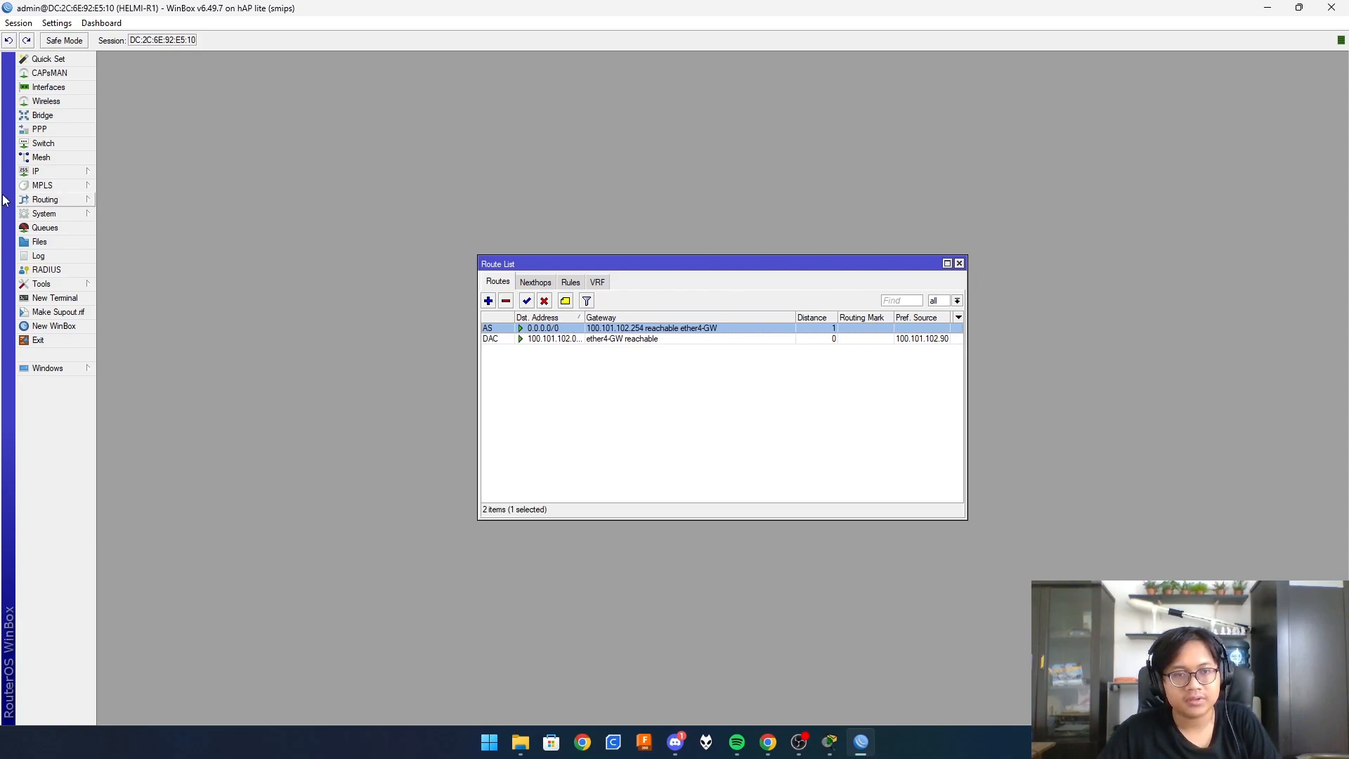
{"action": "left_click", "coordinate": [959, 263]}
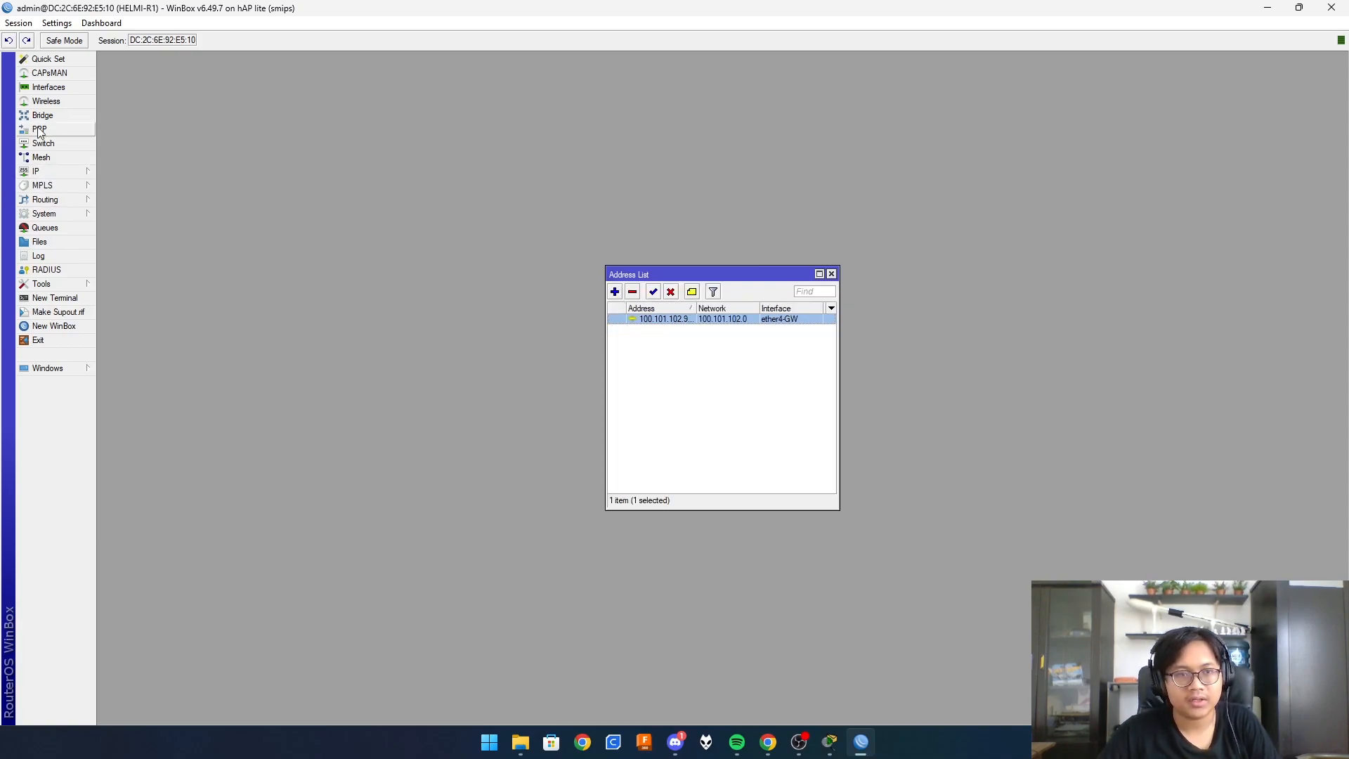
{"action": "left_click", "coordinate": [57, 173]}
{"action": "left_click", "coordinate": [145, 289]}
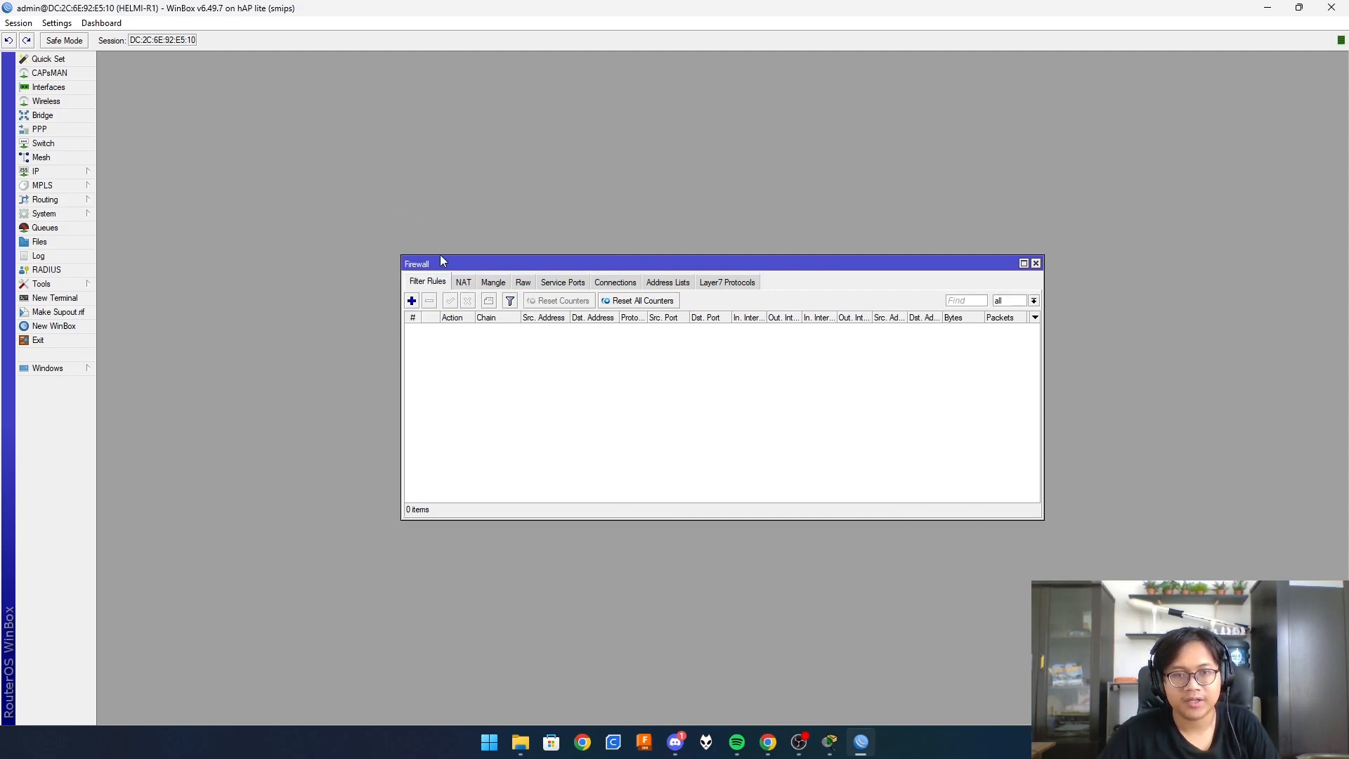
- Add a srcnat NAT rule with Out. Interface ether4-GW and action masquerade
{"action": "left_click", "coordinate": [466, 288]}
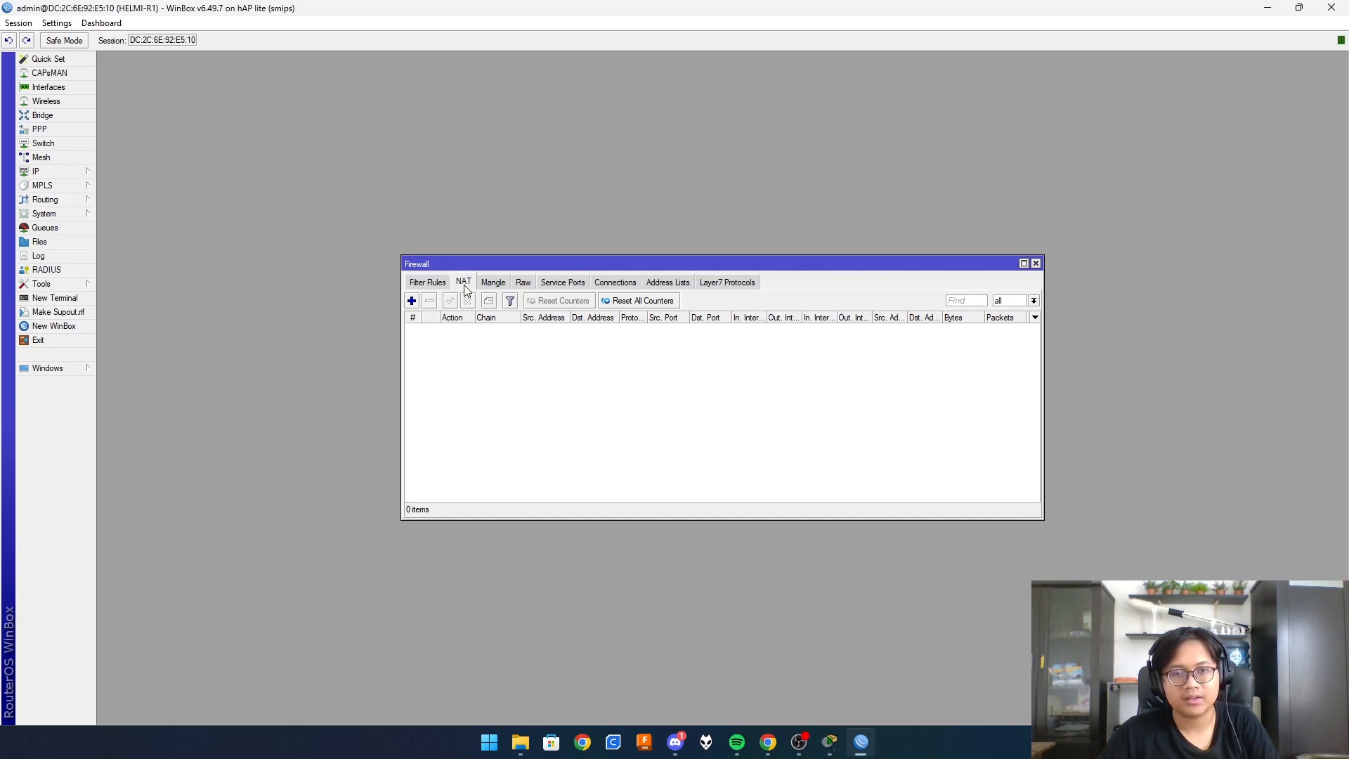
{"action": "left_click", "coordinate": [412, 301]}
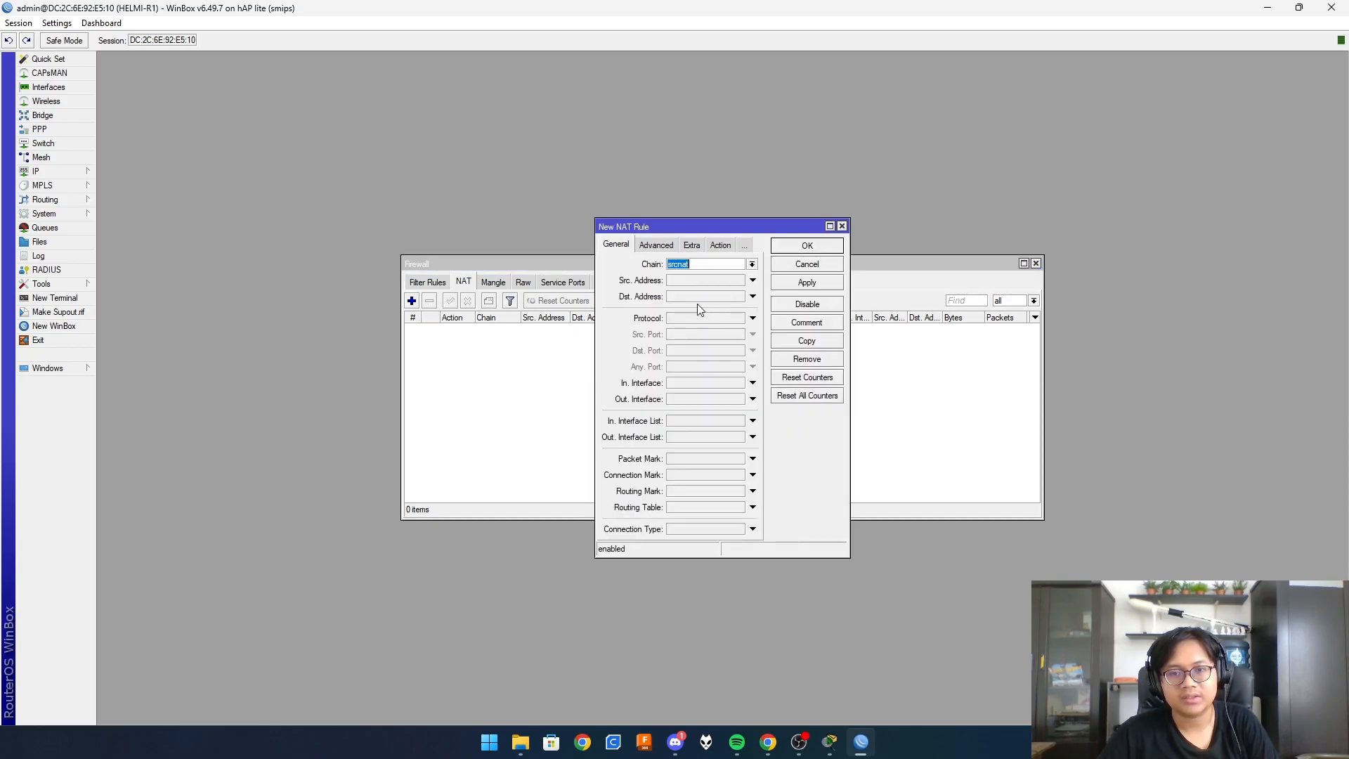
{"action": "left_click", "coordinate": [680, 402]}
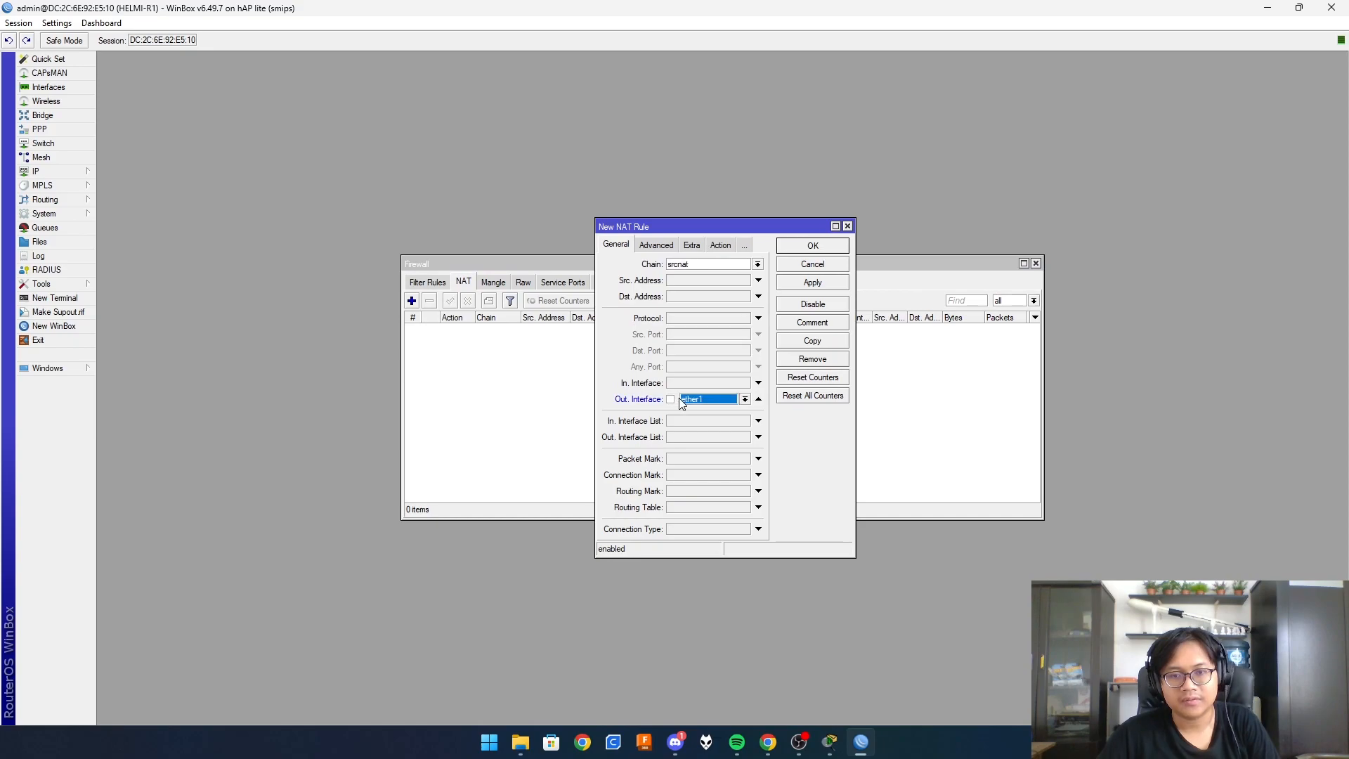
{"action": "left_click", "coordinate": [745, 398]}
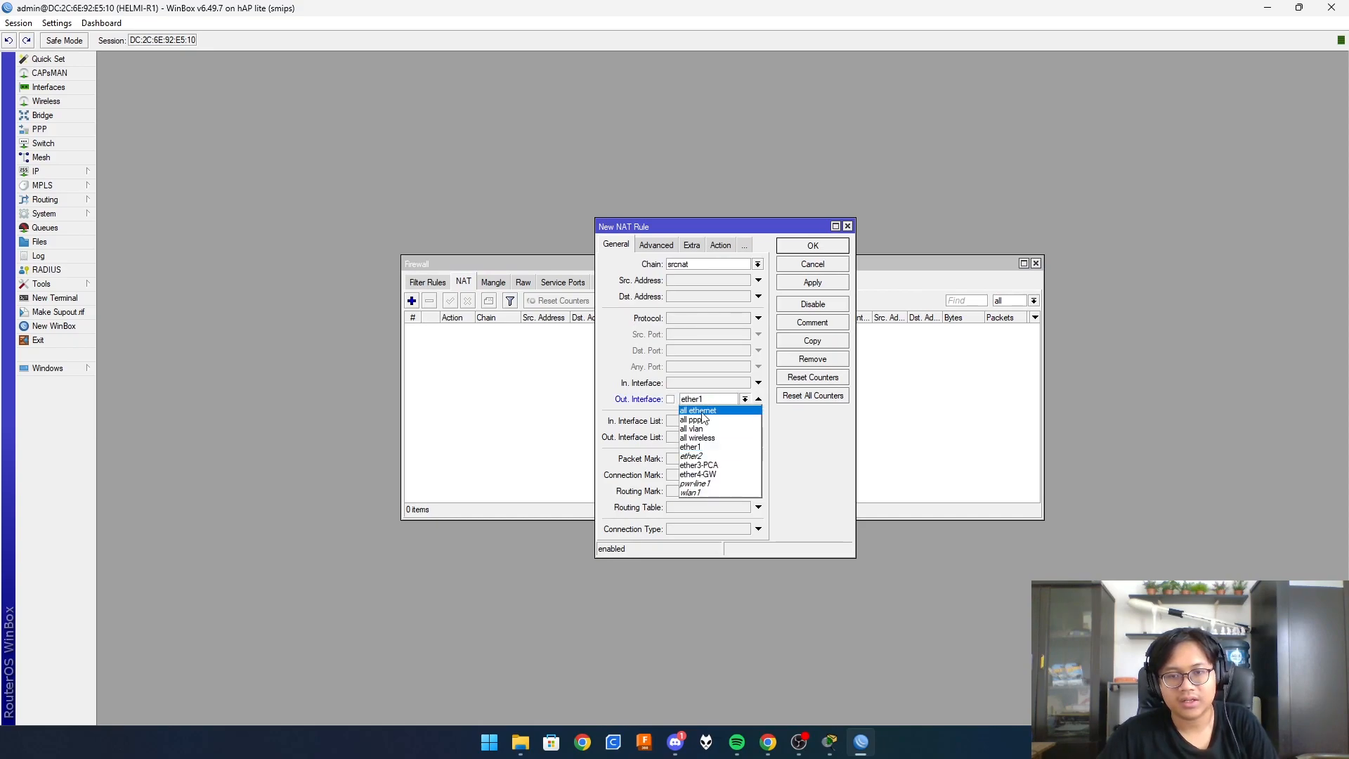
{"action": "left_click", "coordinate": [716, 475]}
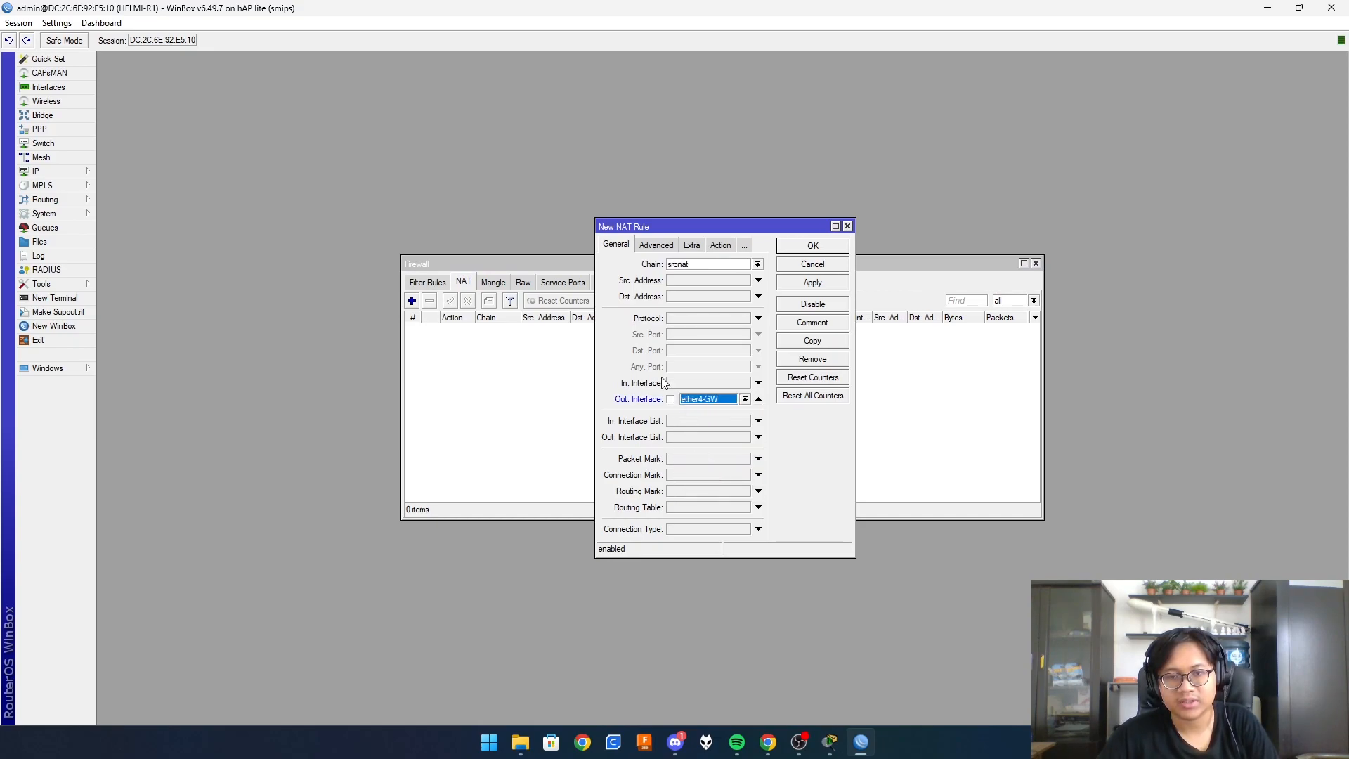
{"action": "left_click", "coordinate": [724, 245]}
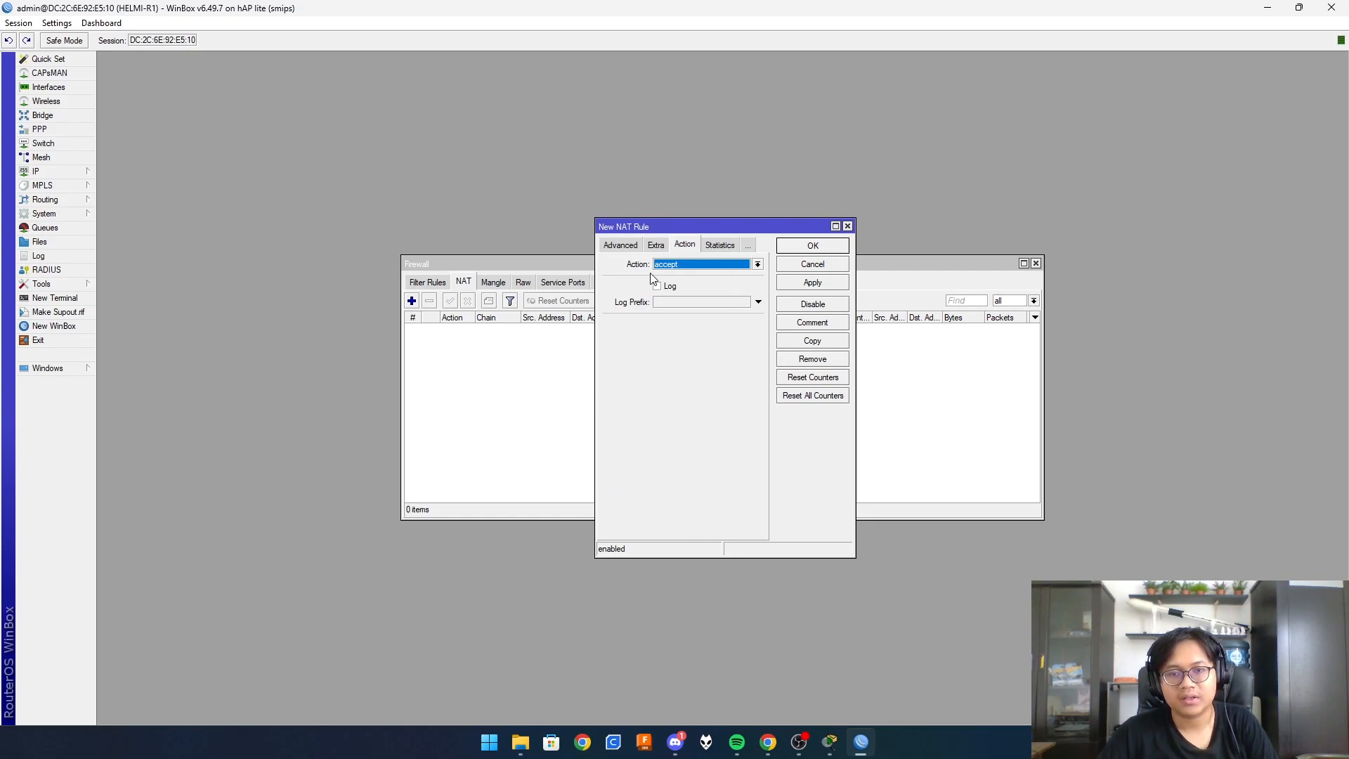
{"action": "left_click", "coordinate": [669, 264]}
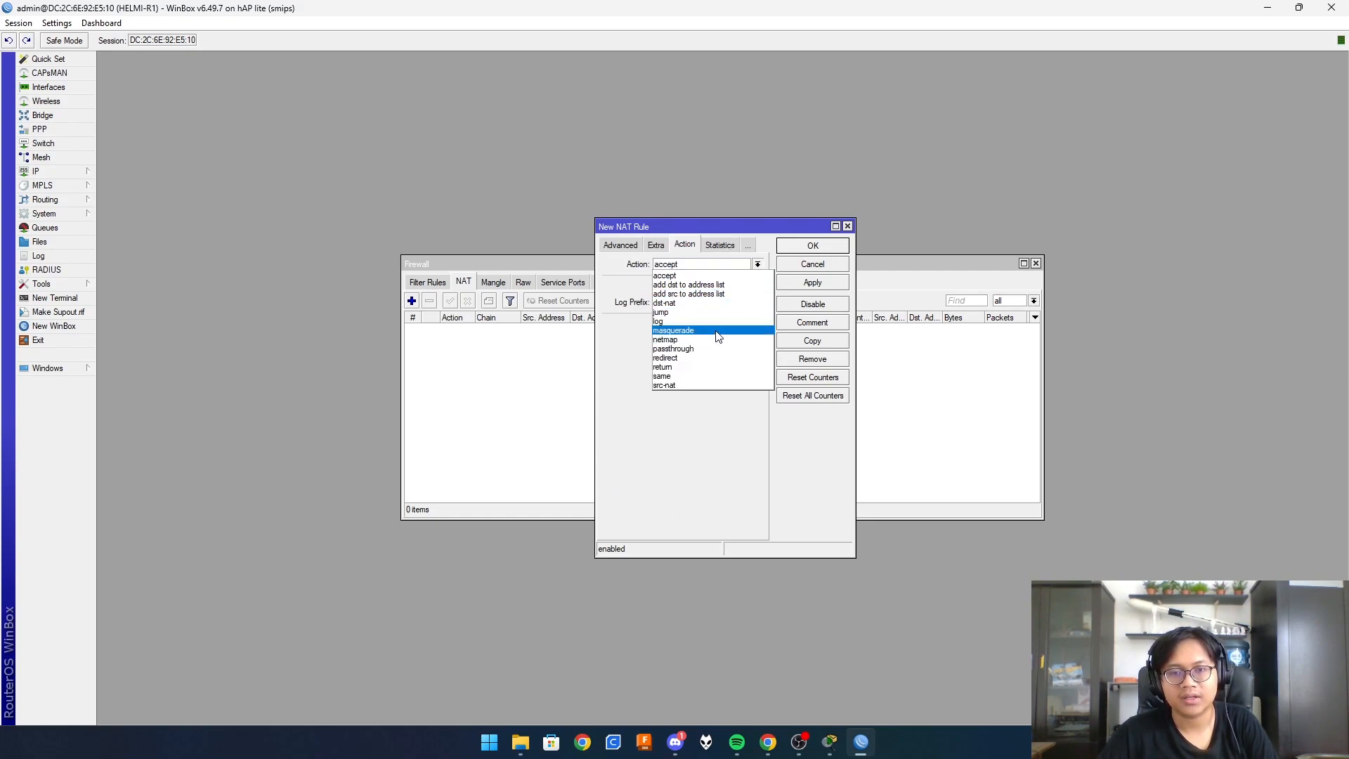
{"action": "left_click", "coordinate": [718, 338]}
{"action": "left_click", "coordinate": [838, 284]}
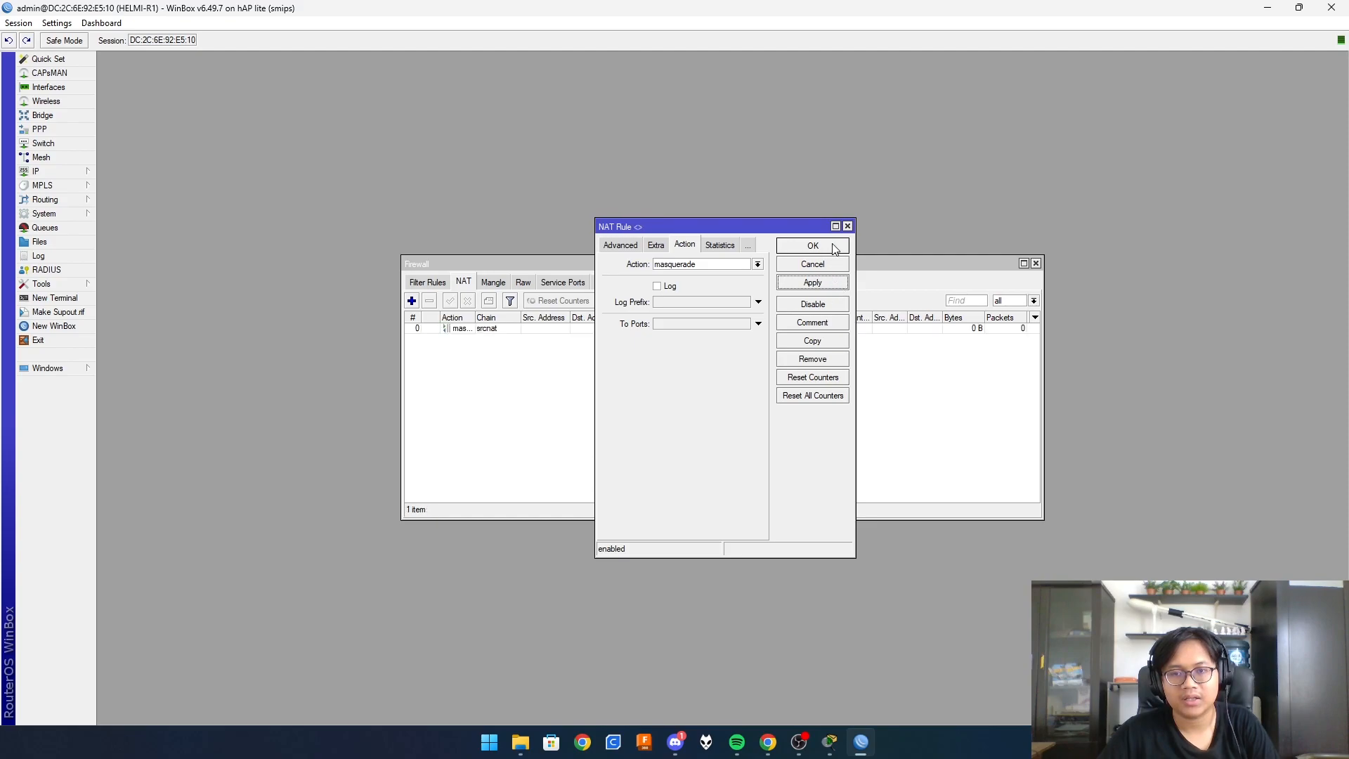
{"action": "left_click", "coordinate": [835, 248]}
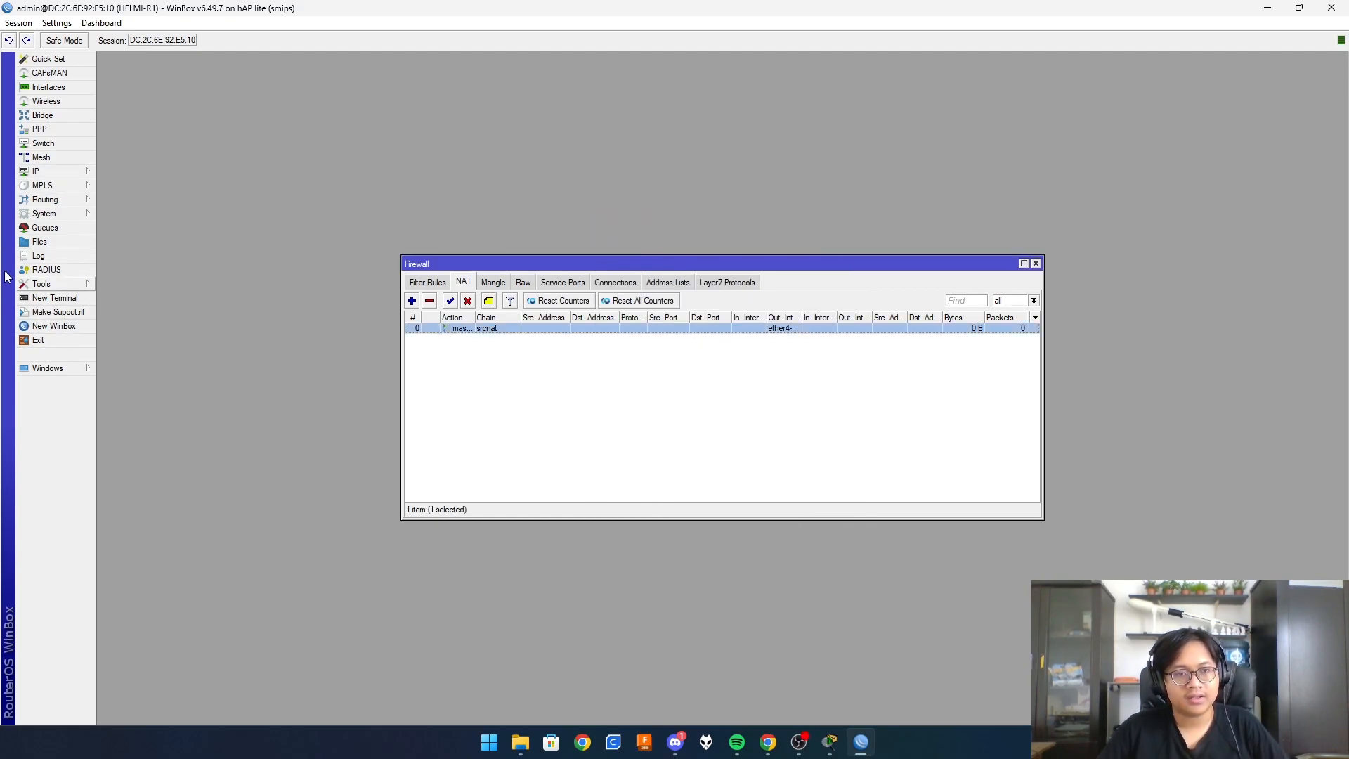
- Log in to the router terminal and ping the gateway 100.101.102.254
{"action": "left_click", "coordinate": [55, 298]}
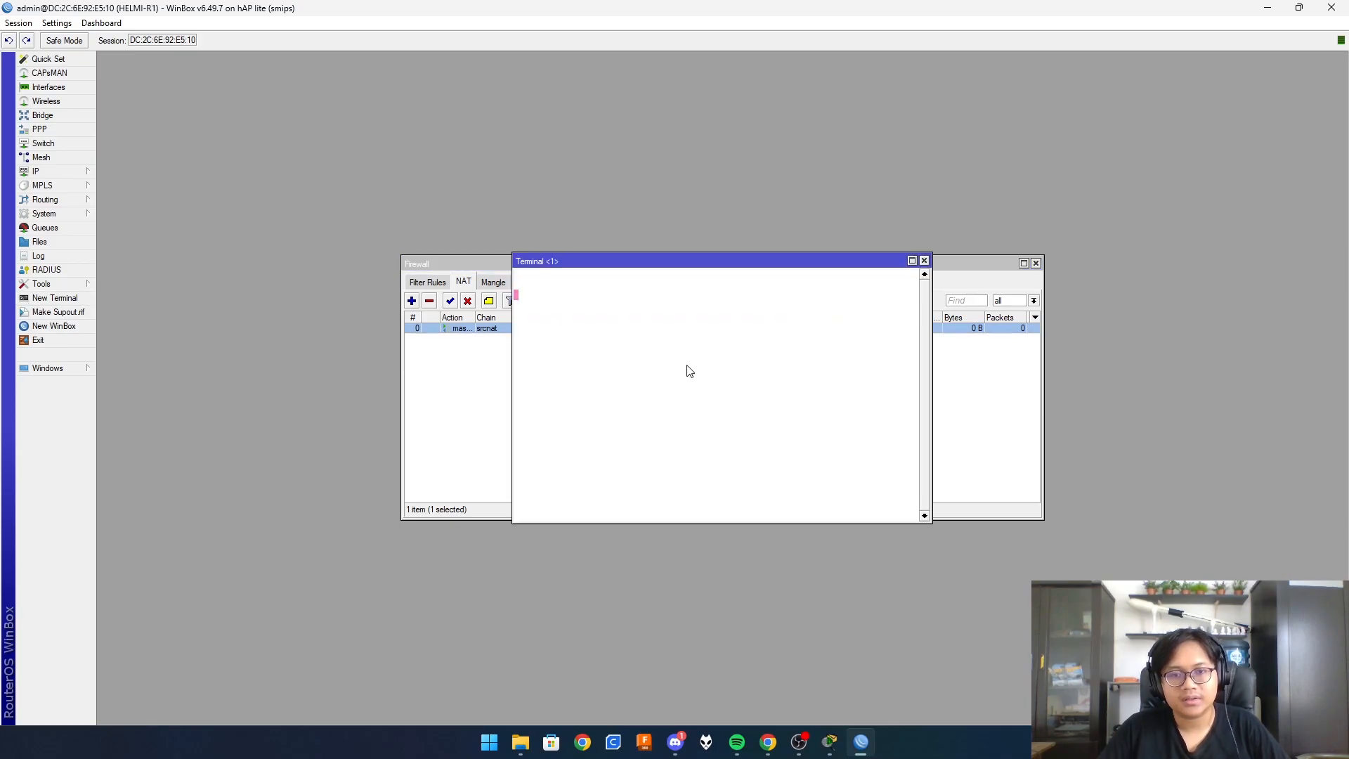
{"action": "type", "text": "admin"}
{"action": "key", "text": "Return"}
{"action": "key", "text": "Return"}
{"action": "type", "text": "ping "}
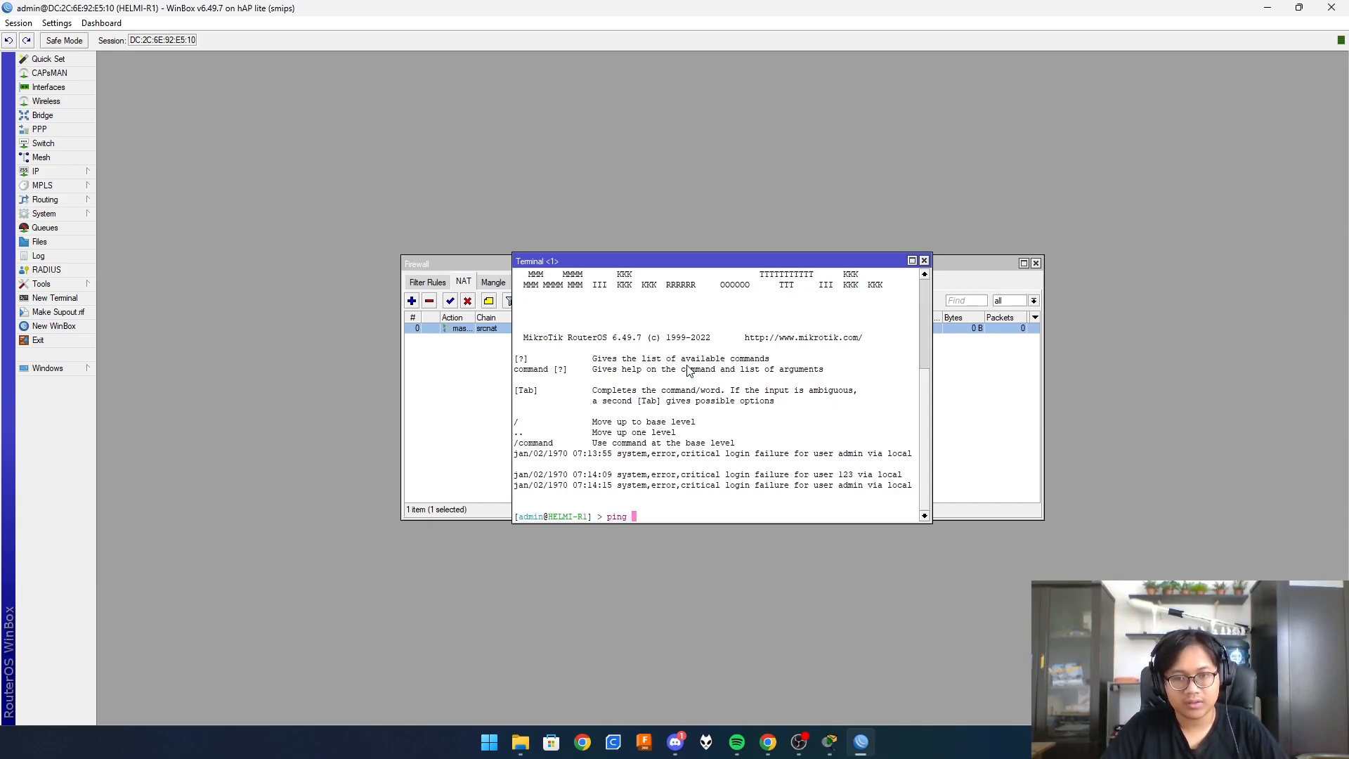
{"action": "type", "text": "100."}
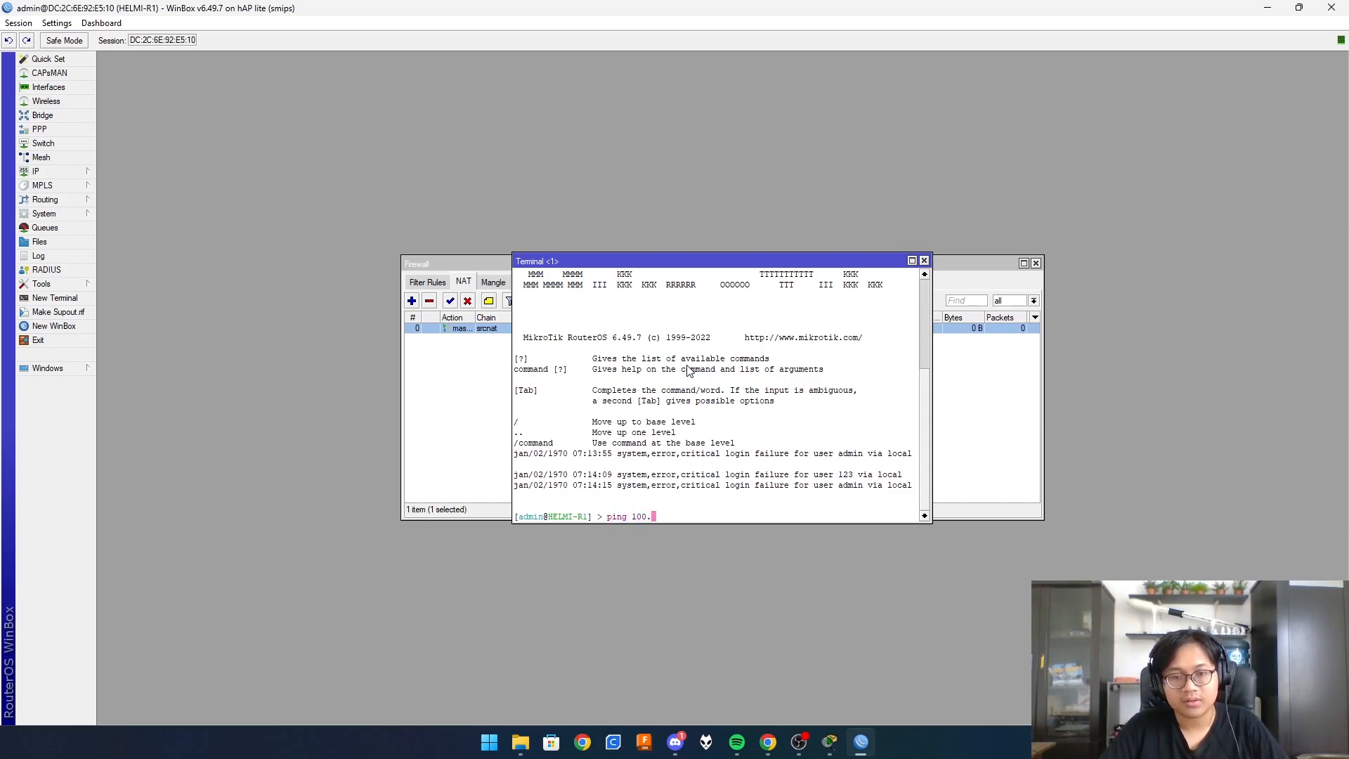
{"action": "type", "text": "101.102."}
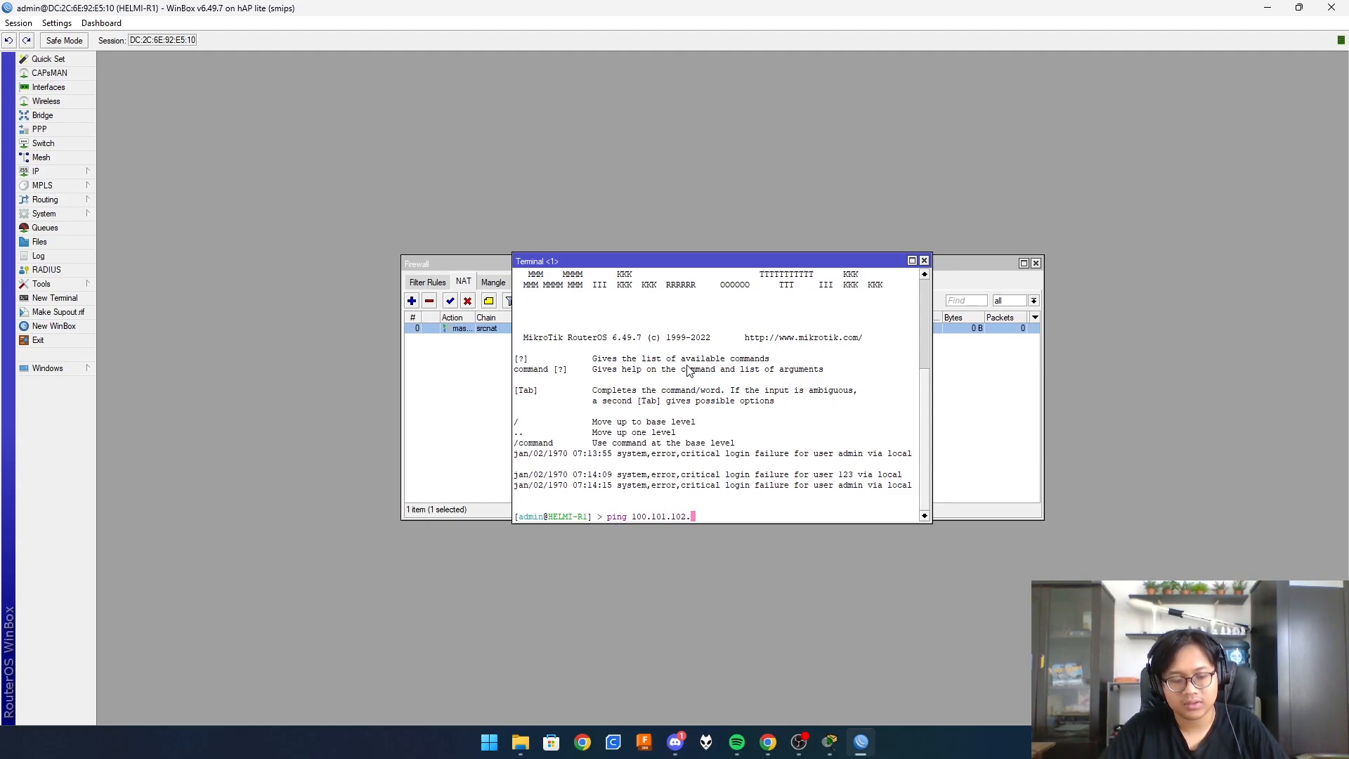
{"action": "type", "text": "254"}
{"action": "key", "text": "Return"}
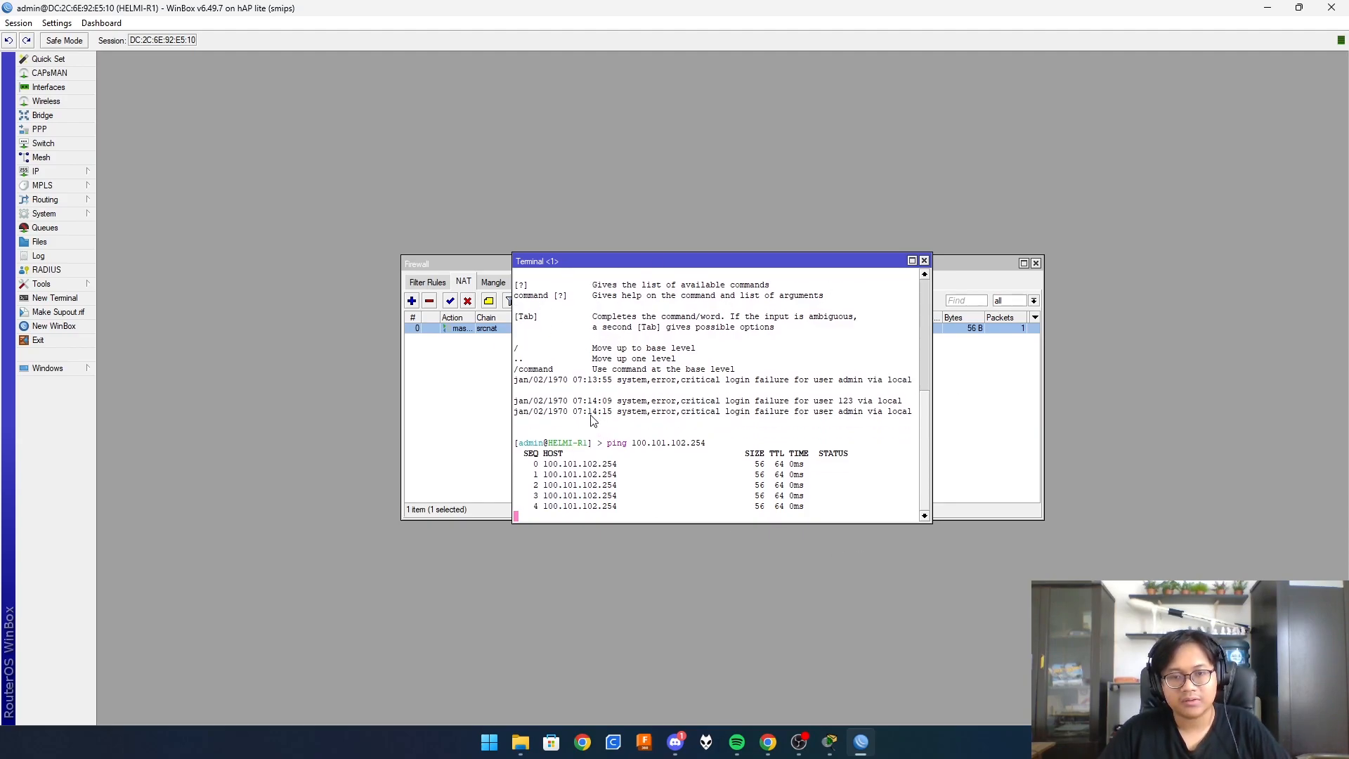
- Stop the gateway ping and run ping google.com
{"action": "key", "text": "ctrl+c"}
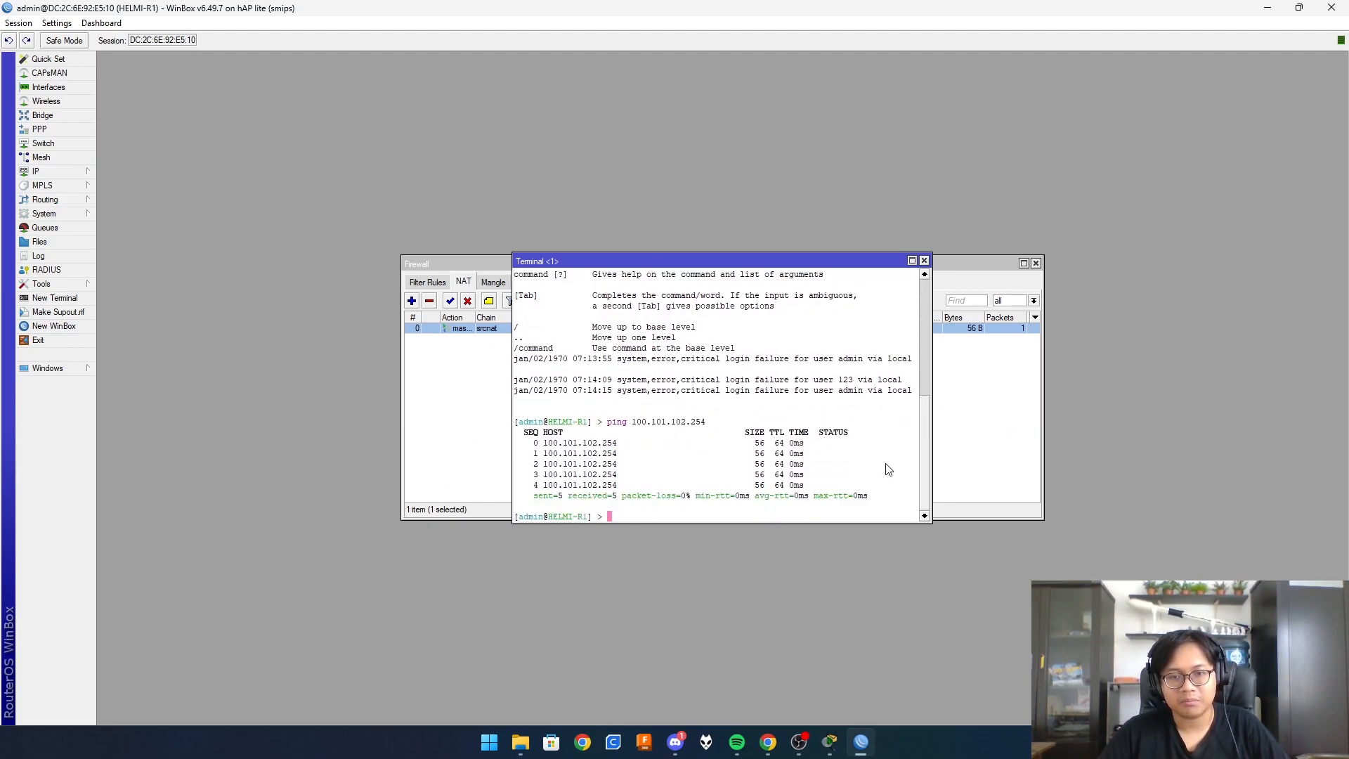
{"action": "type", "text": "ping "}
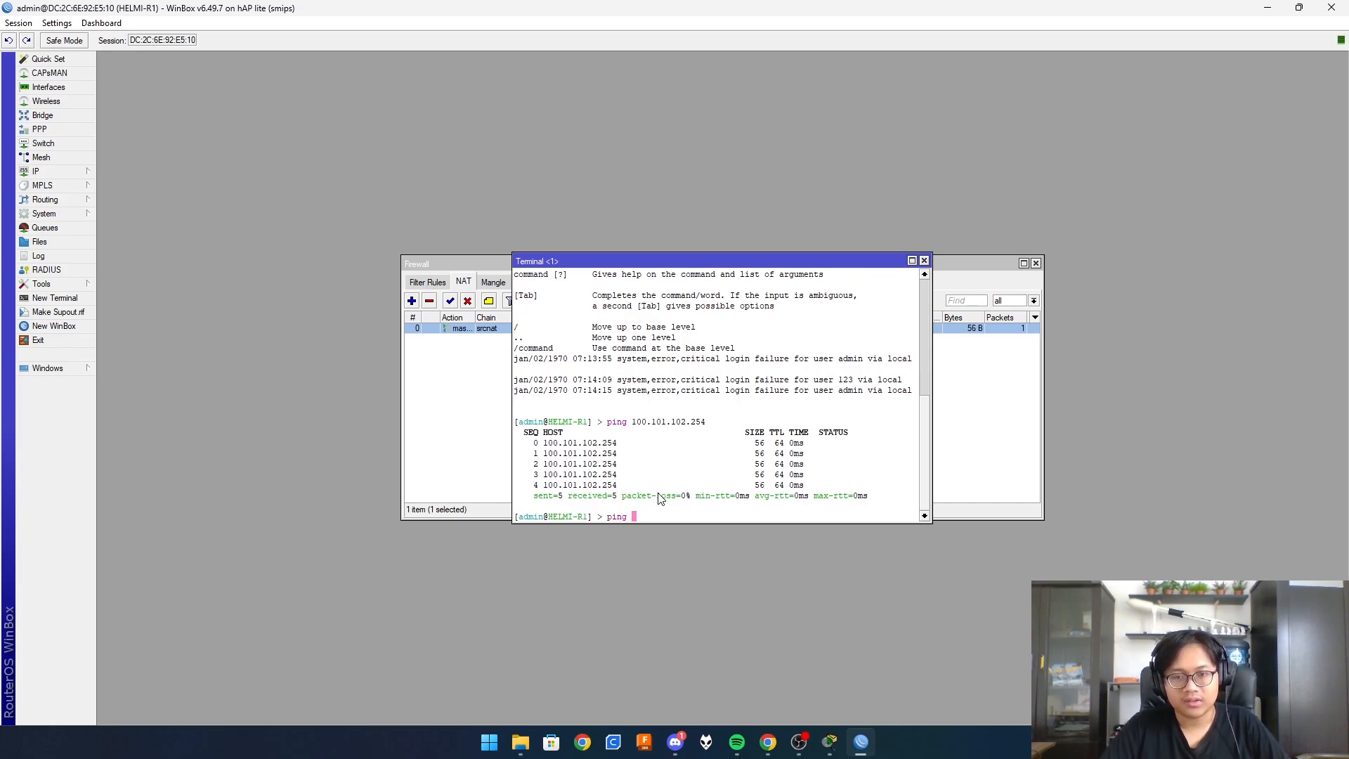
{"action": "type", "text": "google"}
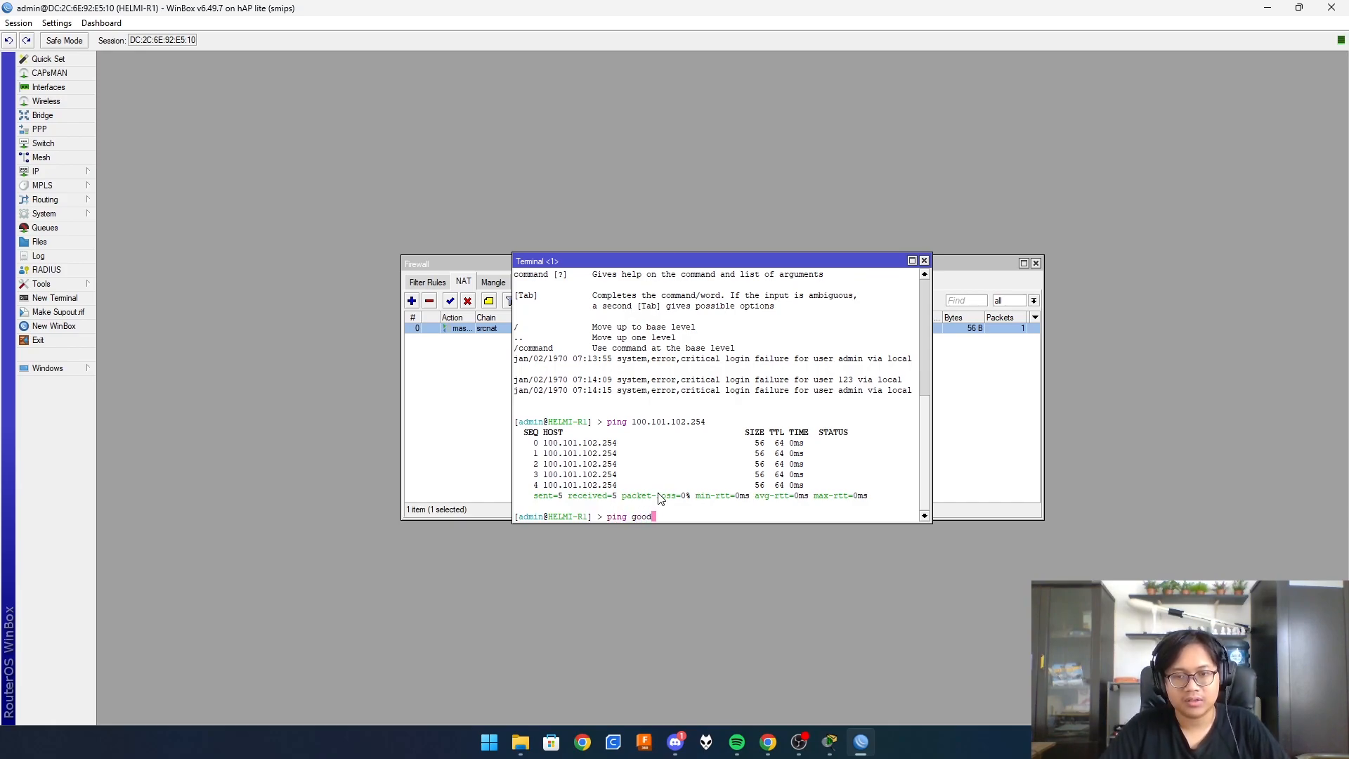
{"action": "type", "text": ".com"}
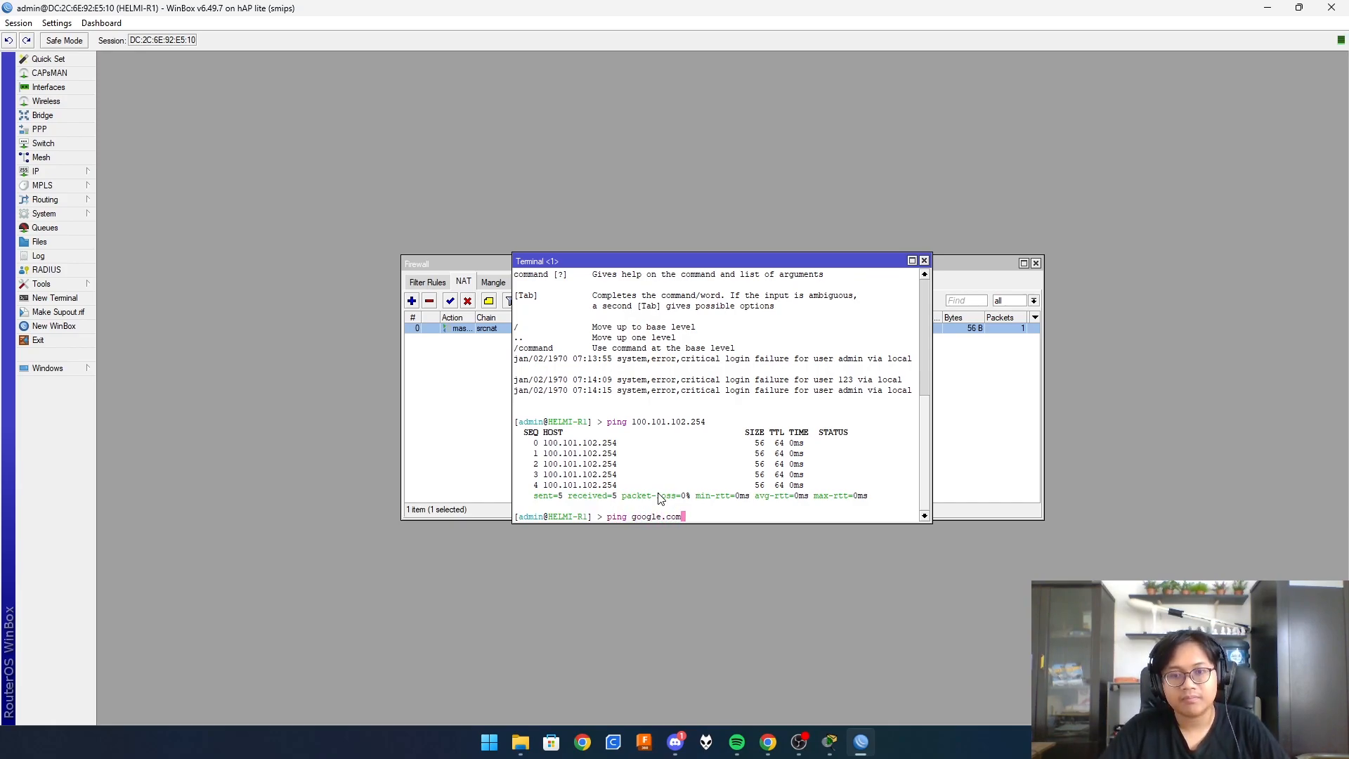
{"action": "key", "text": "Return"}
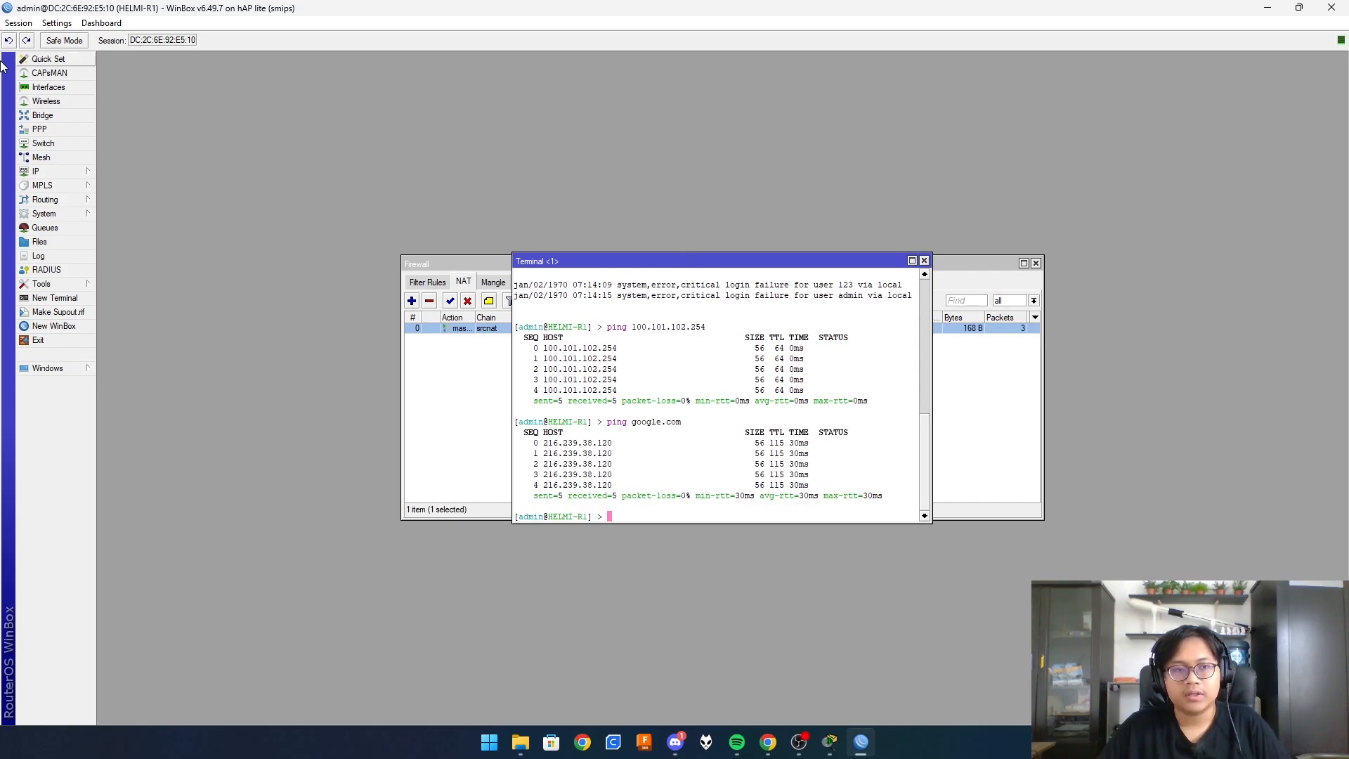
- Create a new bridge named bridge1-LAN
{"action": "left_click", "coordinate": [71, 118]}
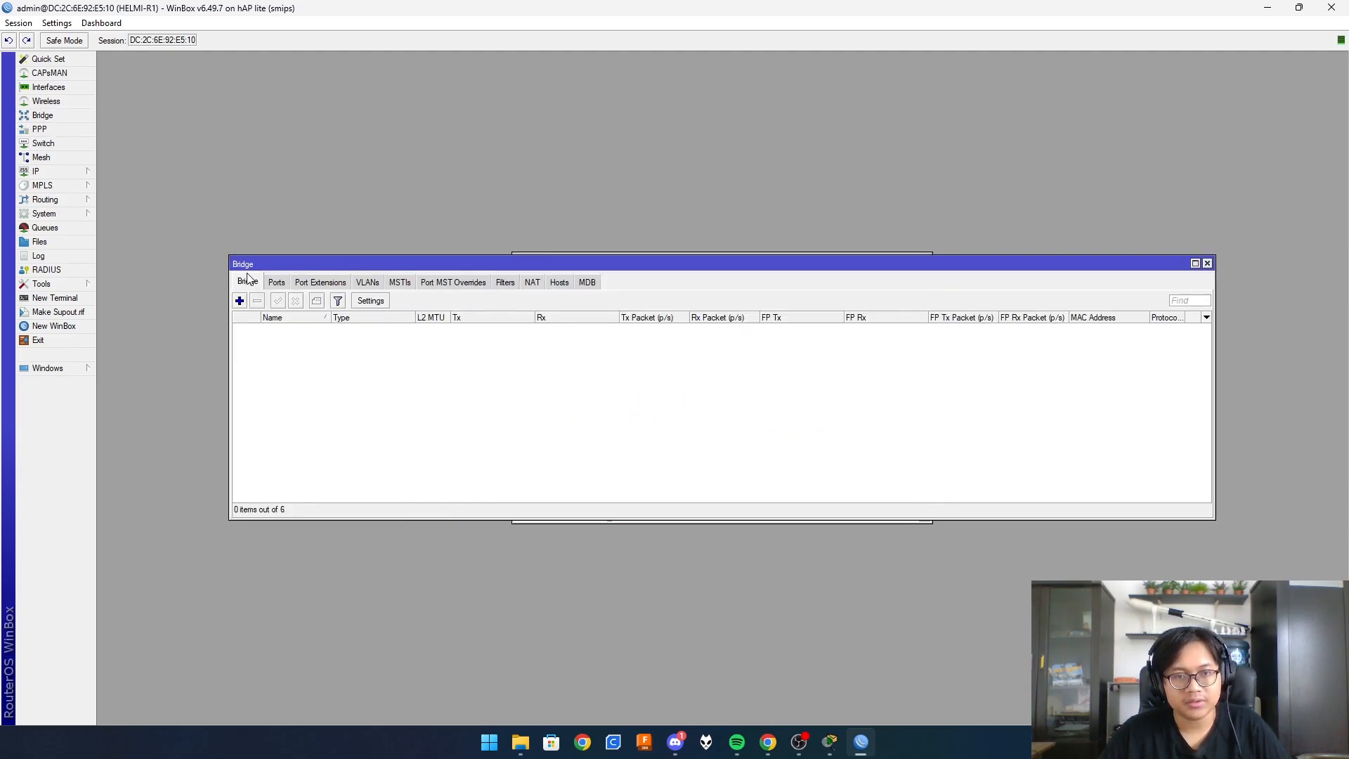
{"action": "left_click", "coordinate": [240, 301]}
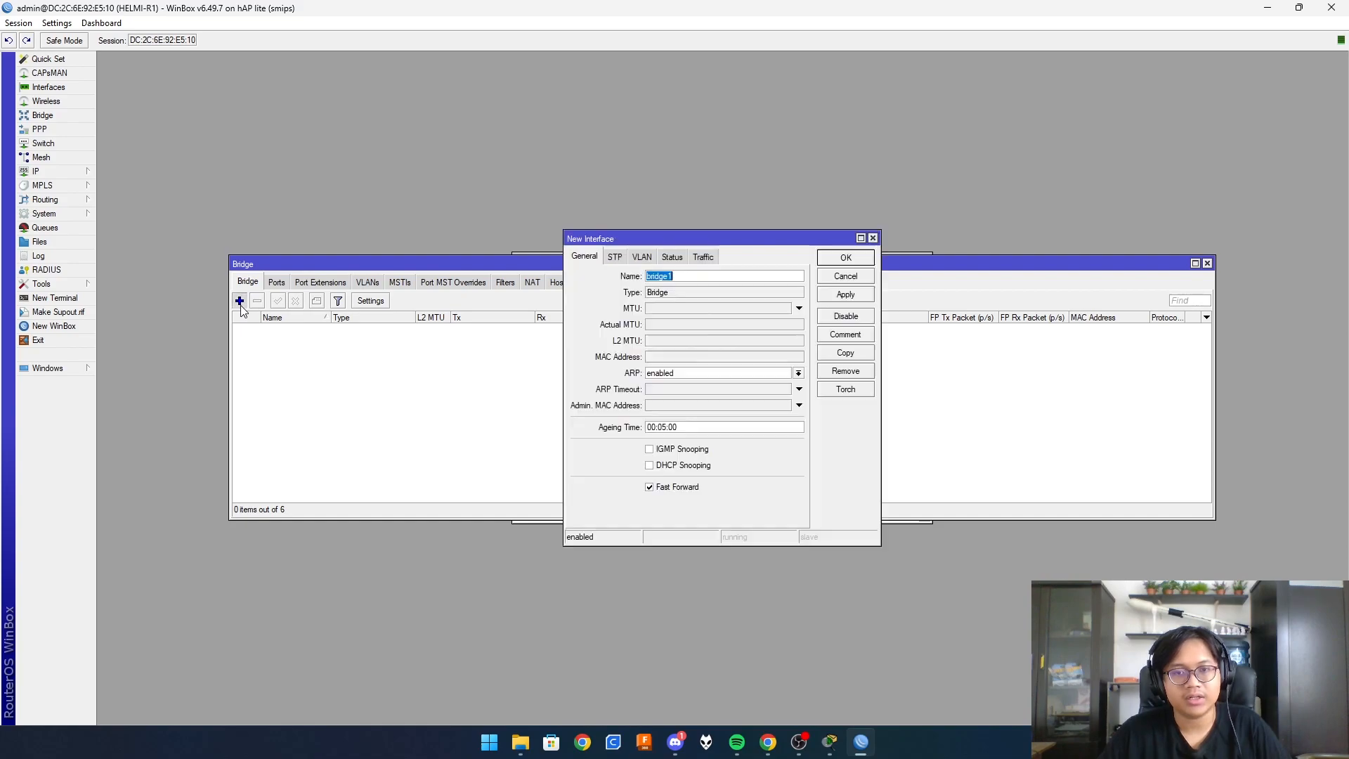
{"action": "left_click", "coordinate": [717, 278]}
{"action": "type", "text": "-LAN"}
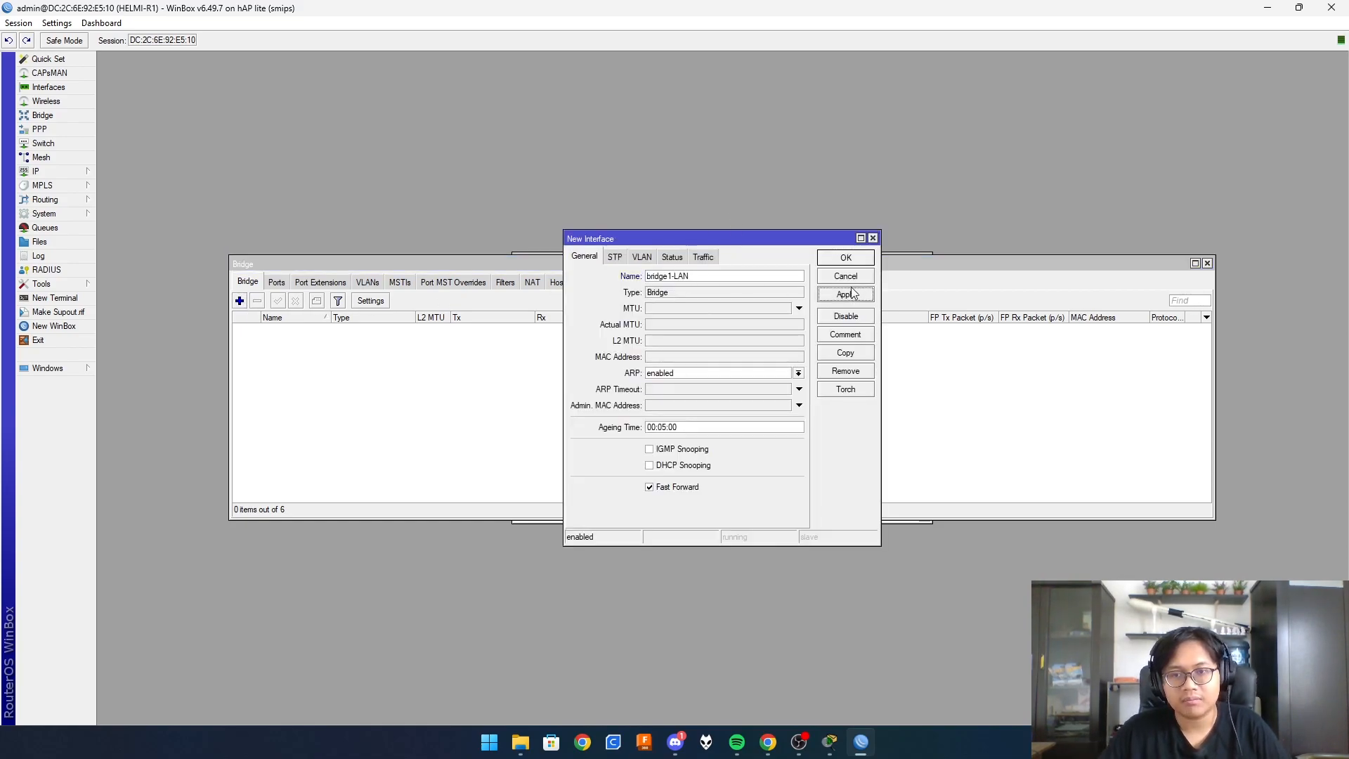
{"action": "left_click", "coordinate": [846, 258]}
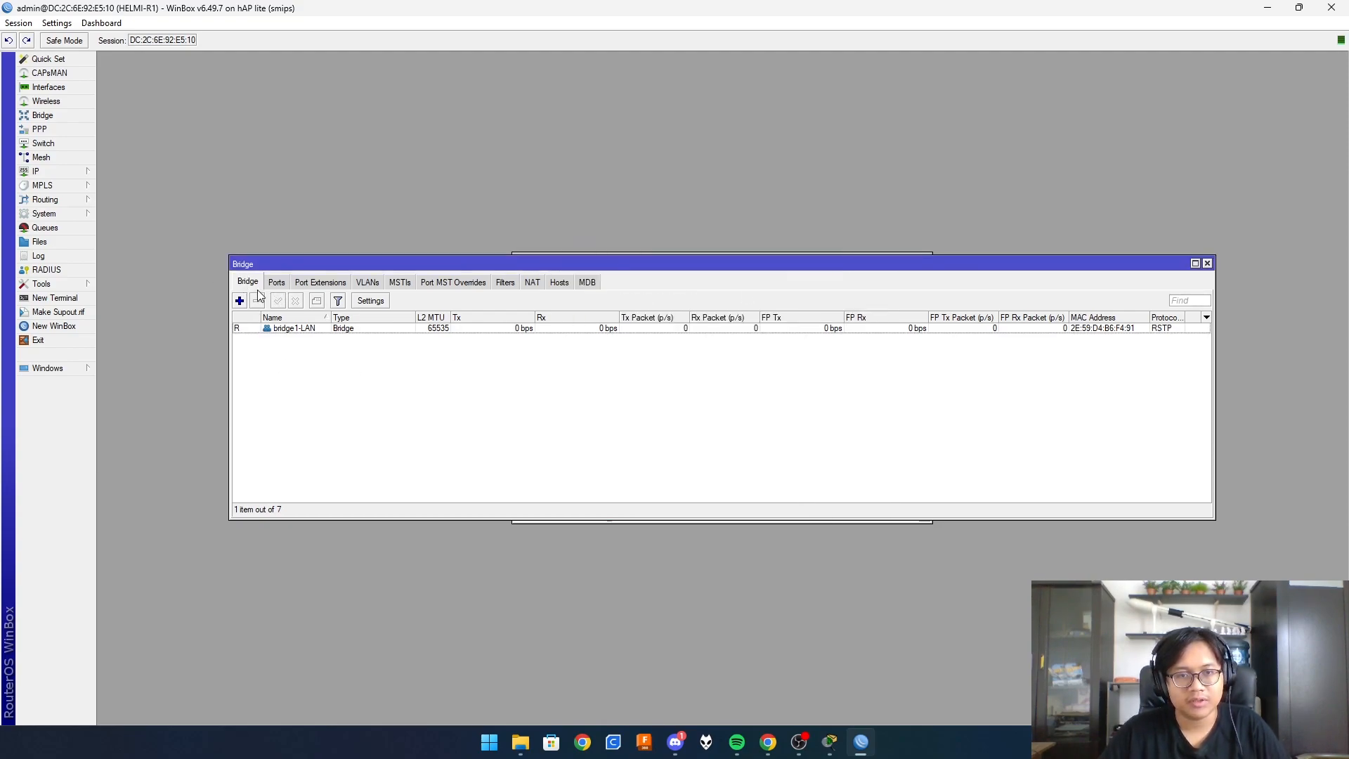
- Add ether1-KE R2 and ether3-PCA as ports of bridge1-LAN
{"action": "left_click", "coordinate": [277, 282]}
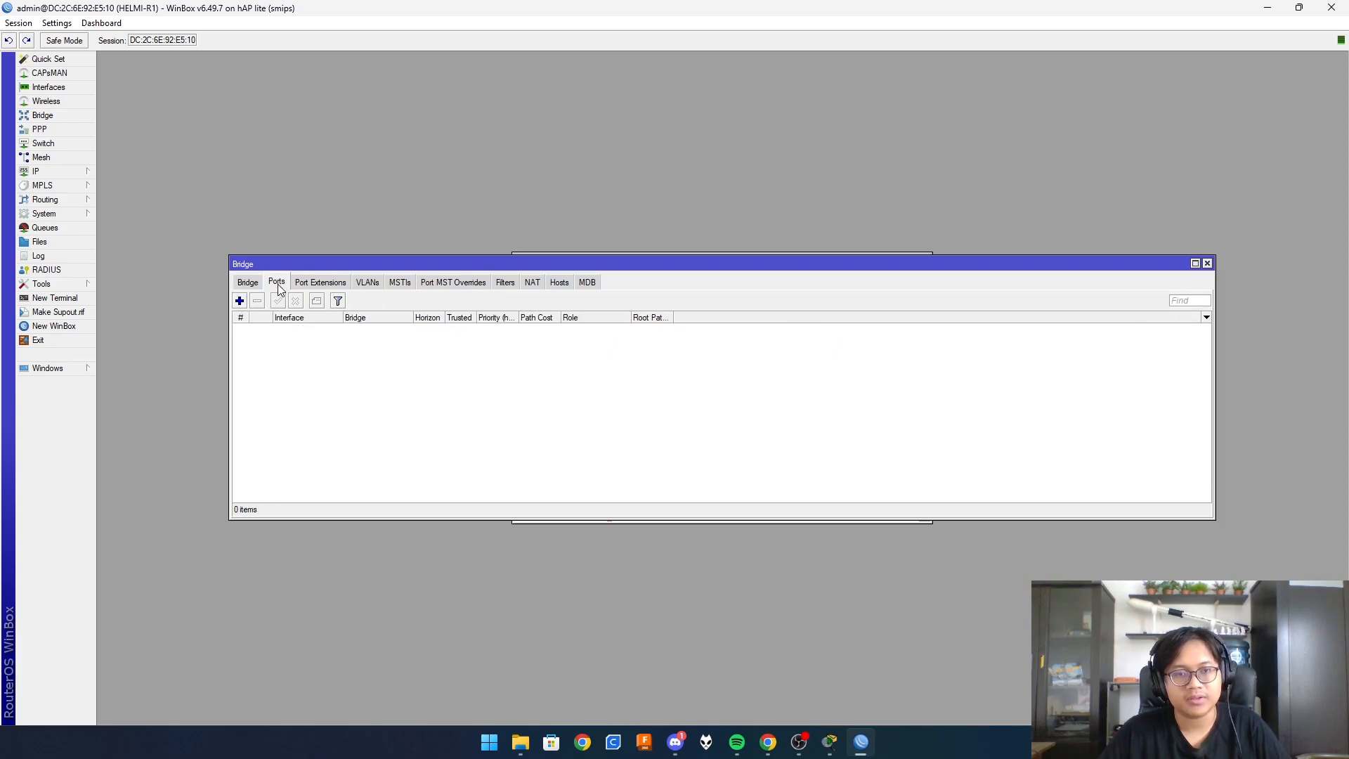
{"action": "left_click", "coordinate": [240, 301]}
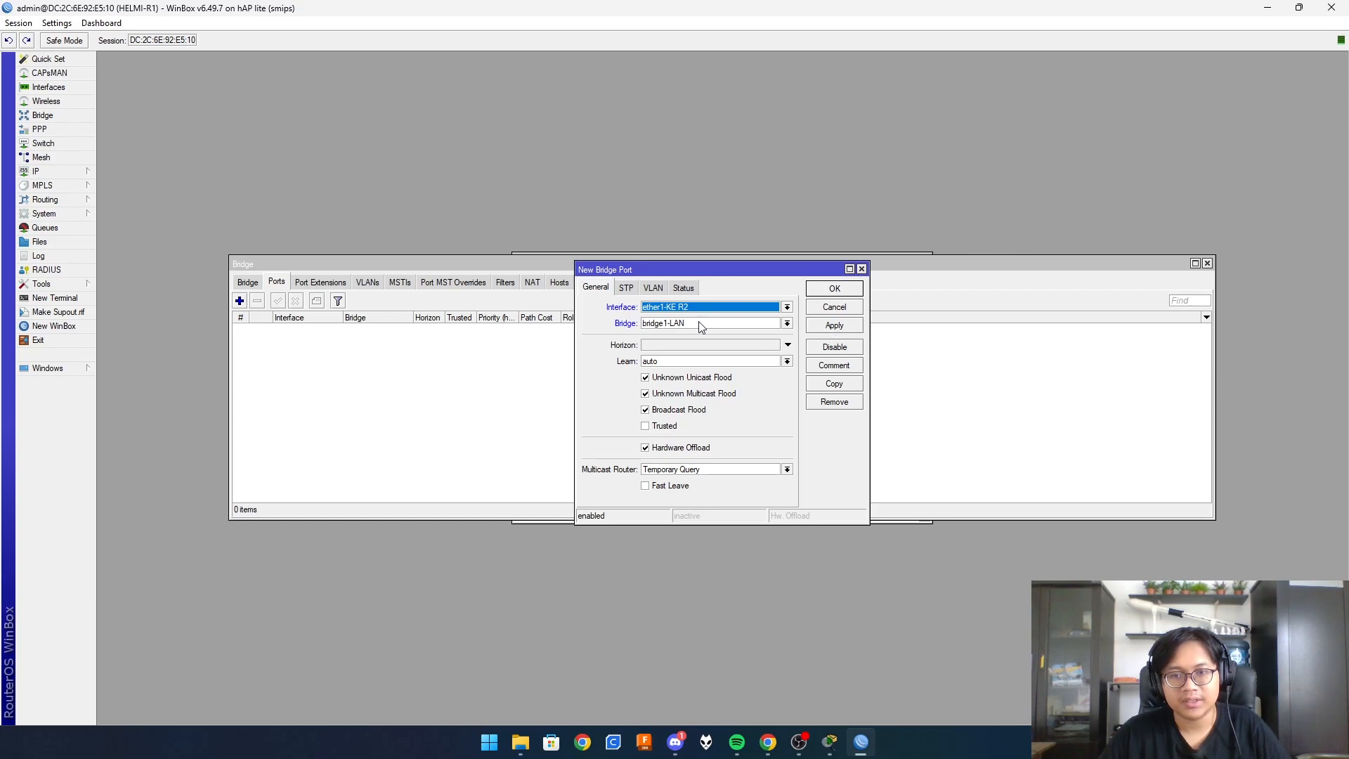
{"action": "left_click", "coordinate": [850, 330]}
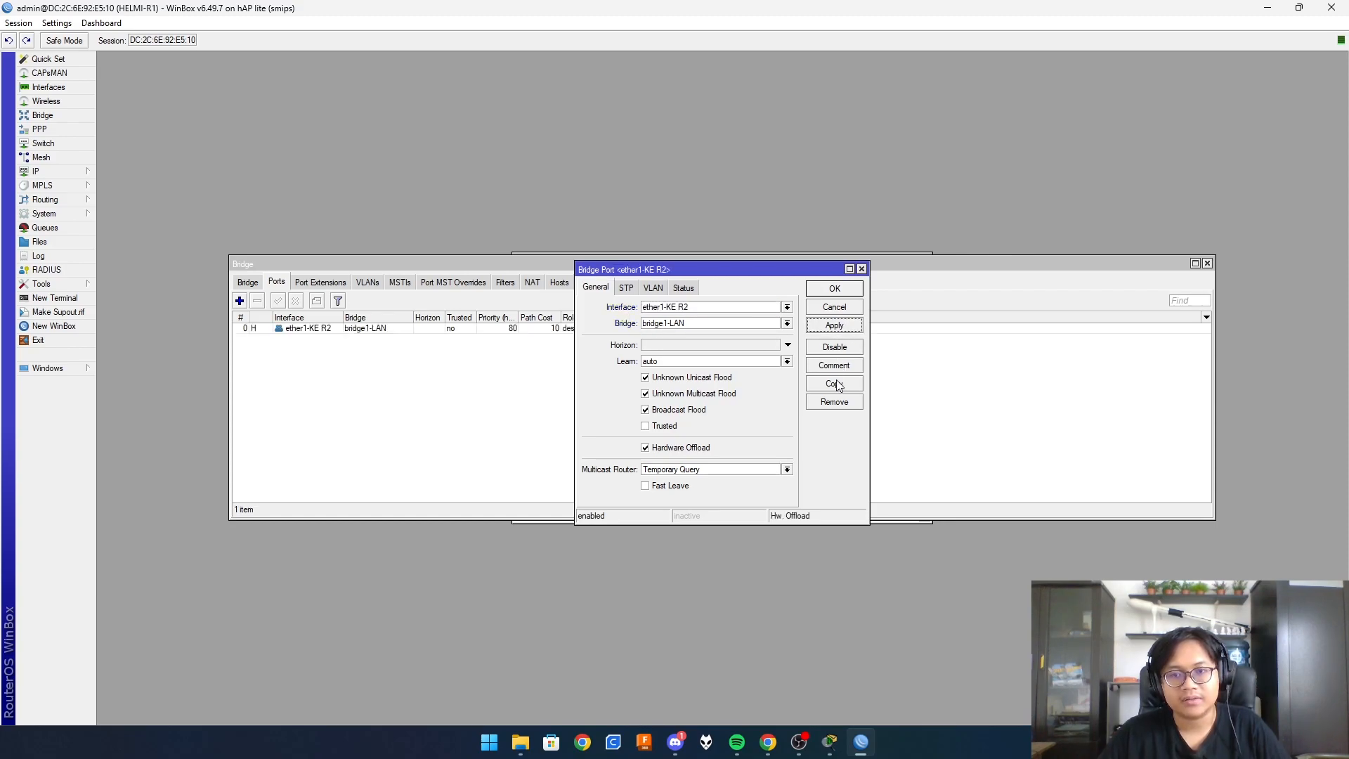
{"action": "left_click", "coordinate": [835, 383]}
{"action": "left_click", "coordinate": [700, 325]}
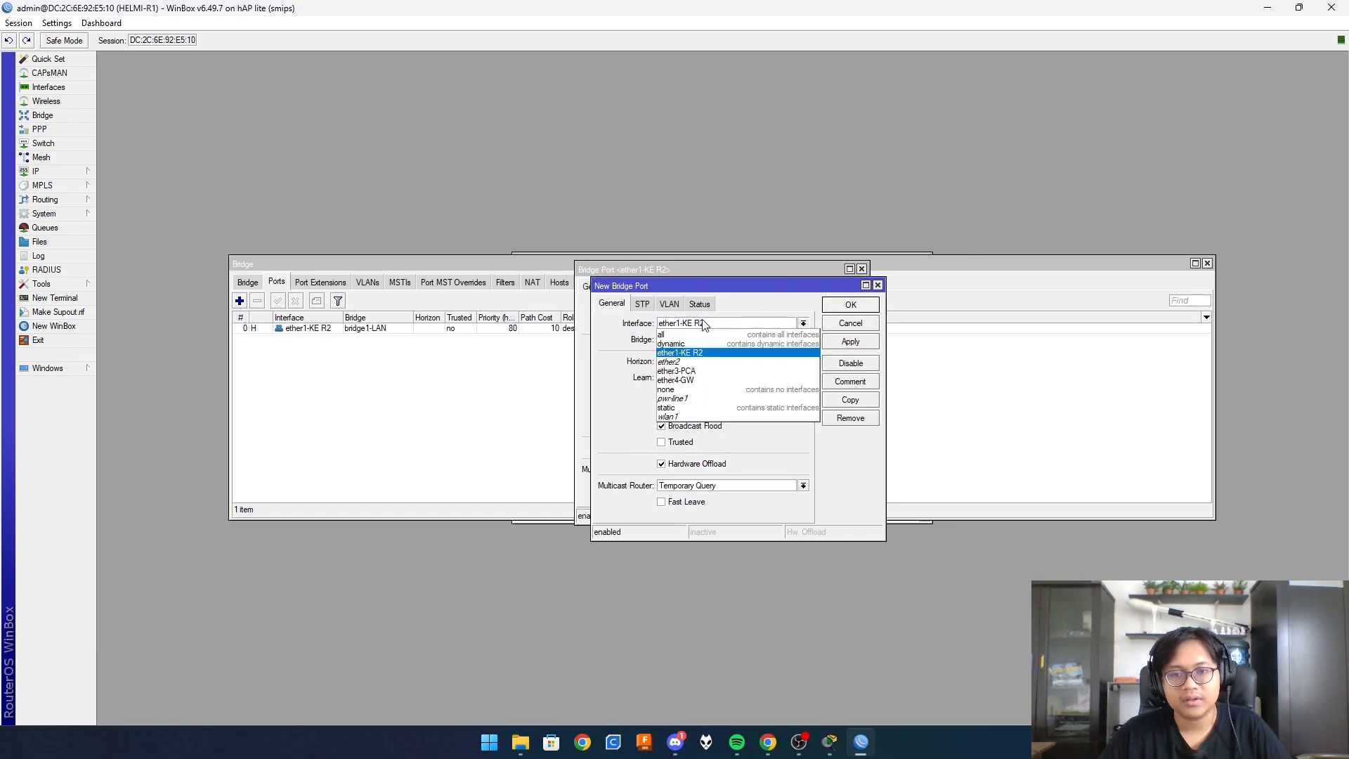
{"action": "left_click", "coordinate": [690, 371]}
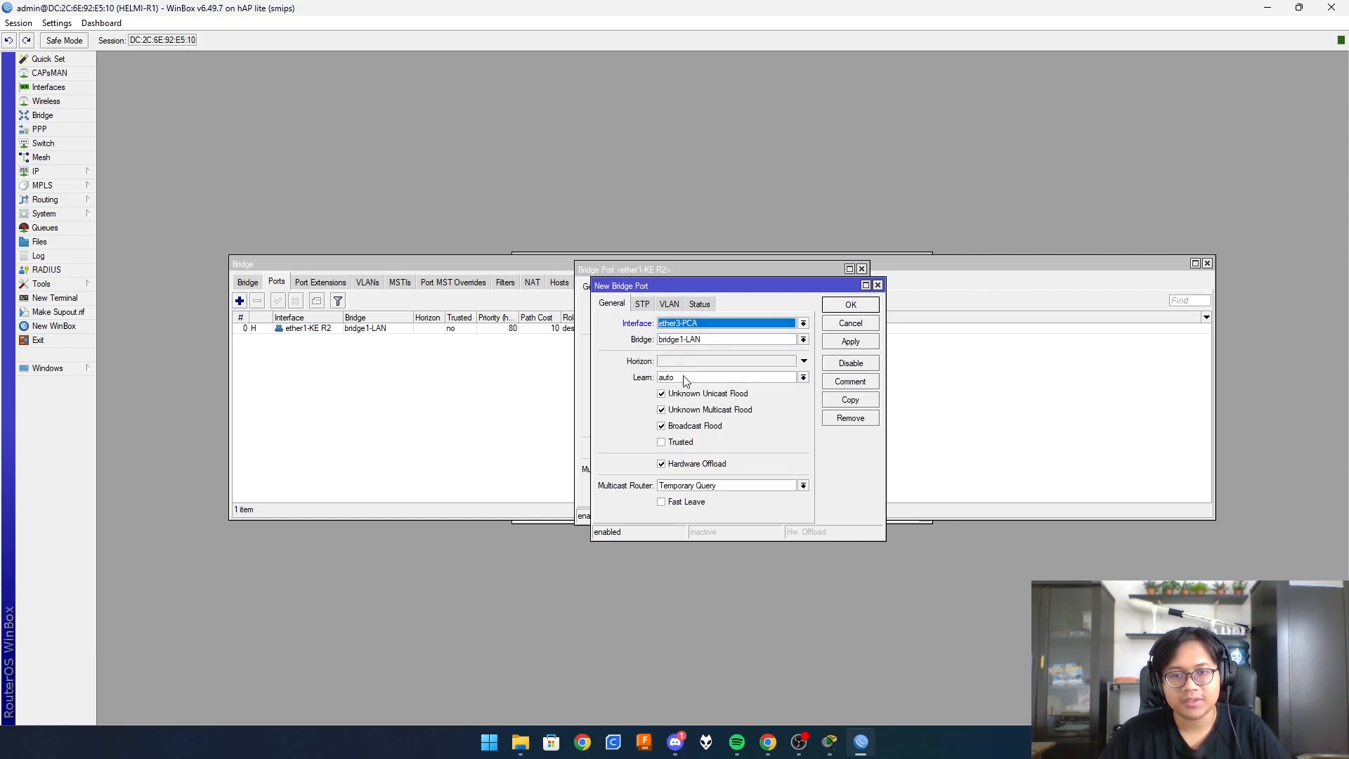
{"action": "left_click", "coordinate": [861, 346]}
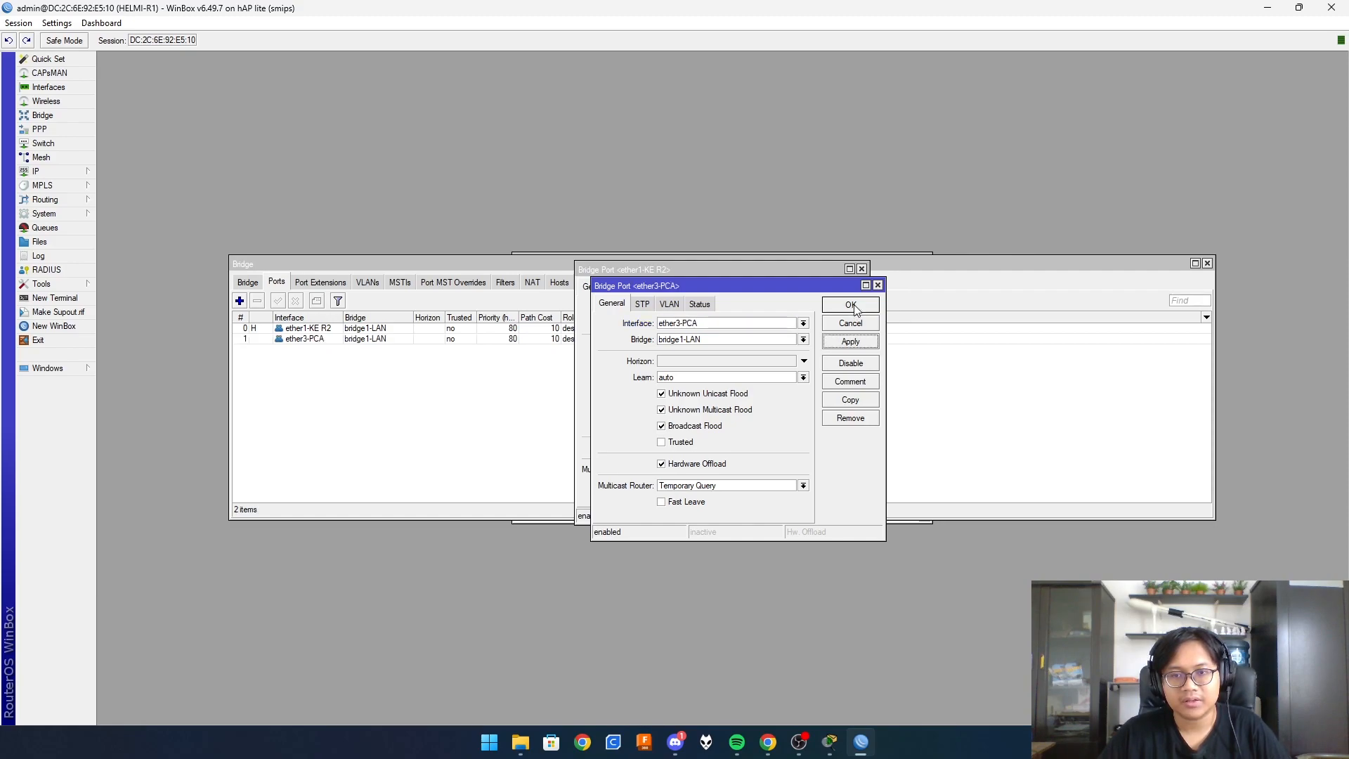
{"action": "left_click", "coordinate": [853, 307]}
{"action": "left_click", "coordinate": [834, 291]}
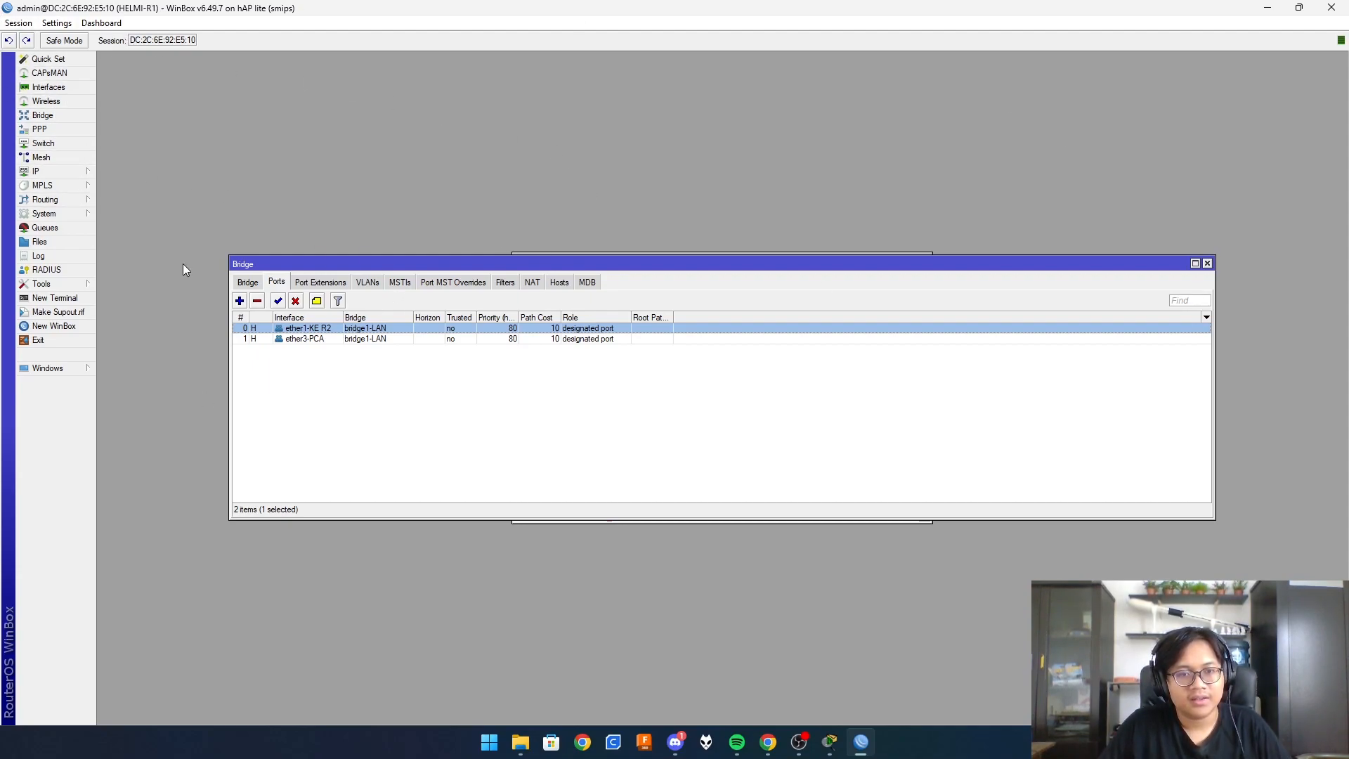
- Add an IP address entry on bridge1-LAN and select its default 0.0.0.0 address
{"action": "left_click", "coordinate": [44, 173]}
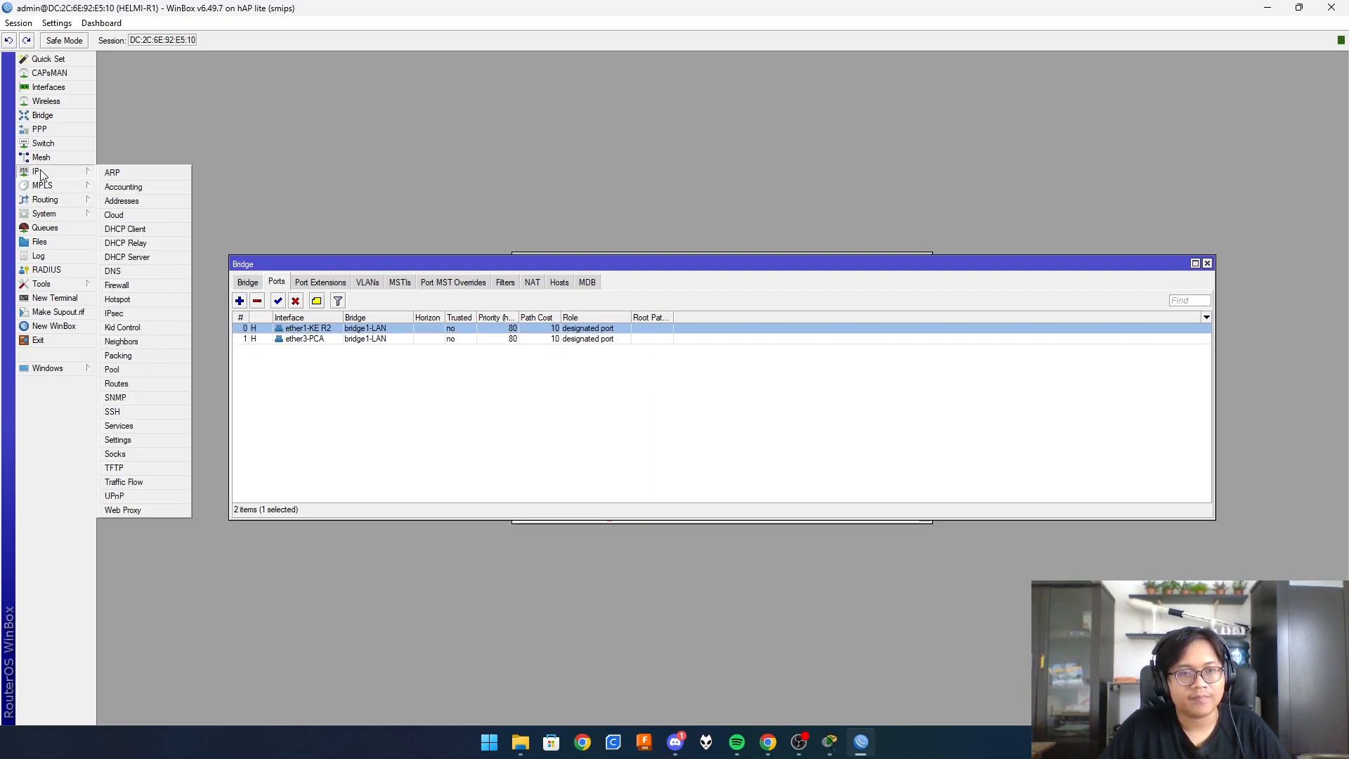
{"action": "left_click", "coordinate": [124, 201]}
{"action": "left_click", "coordinate": [615, 292]}
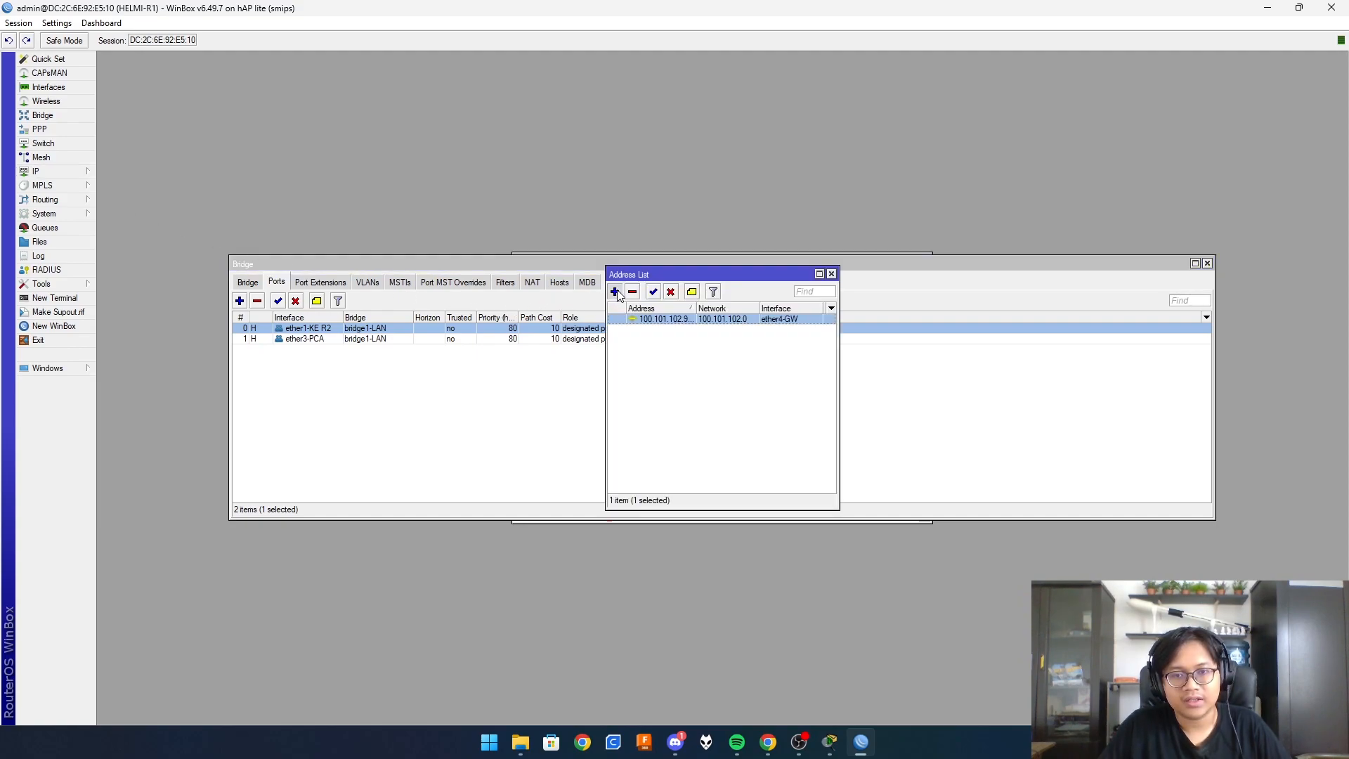
{"action": "left_click", "coordinate": [707, 362]}
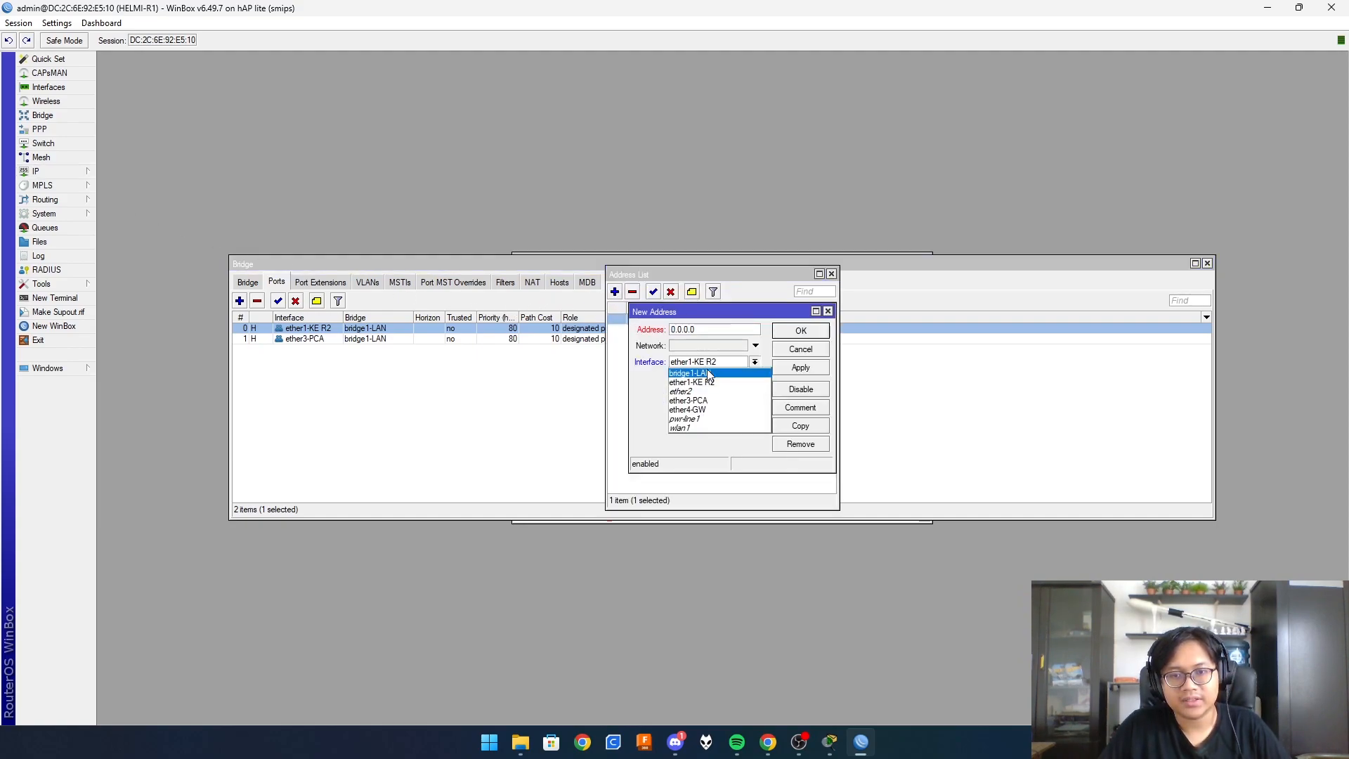
{"action": "left_click", "coordinate": [710, 375]}
{"action": "left_click", "coordinate": [716, 327]}
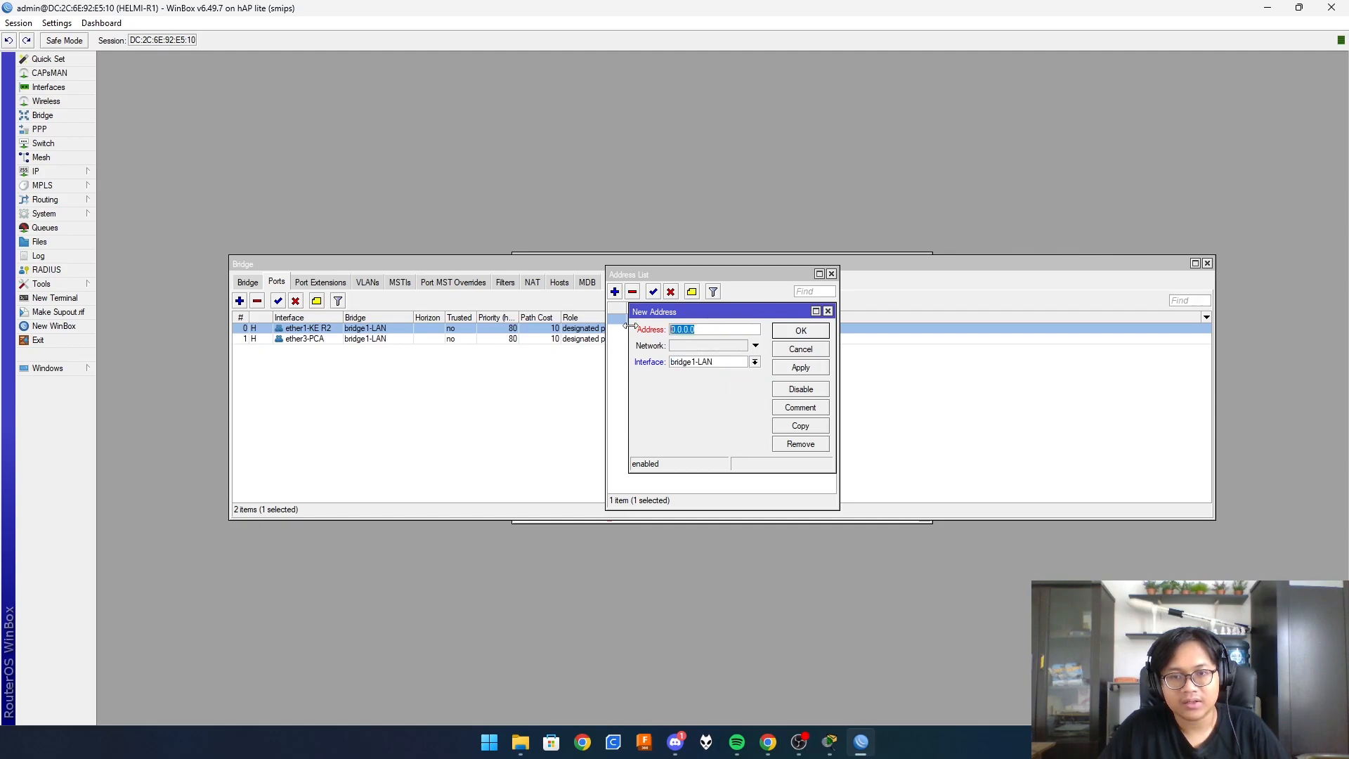
- Look up the bridge address 172.173.174.1/29 in the Packet Tracer topology notes
{"action": "left_click", "coordinate": [830, 743]}
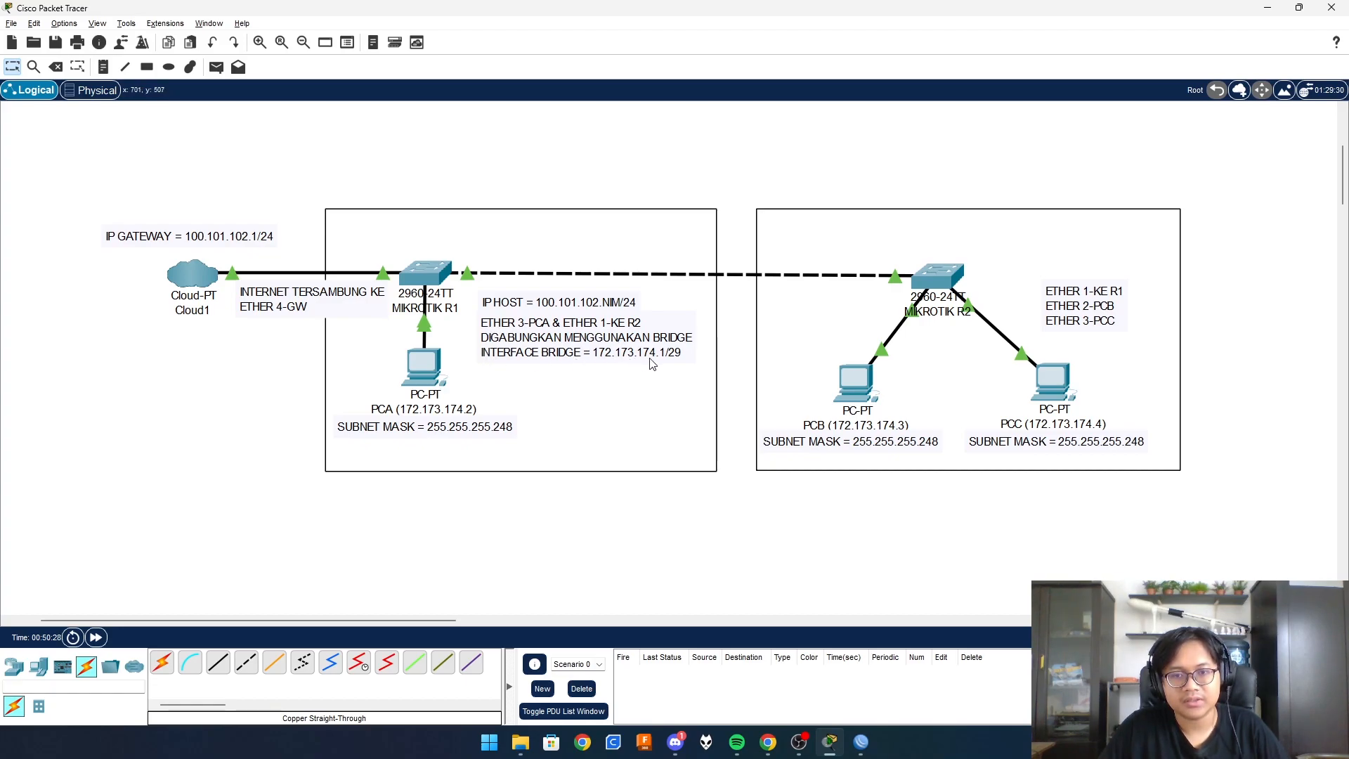
- Enter 172.173.174.1/29 in WinBox's pending bridge1-LAN address entry and save it
{"action": "left_click", "coordinate": [860, 743]}
{"action": "type", "text": "172.173.174.1/29"}
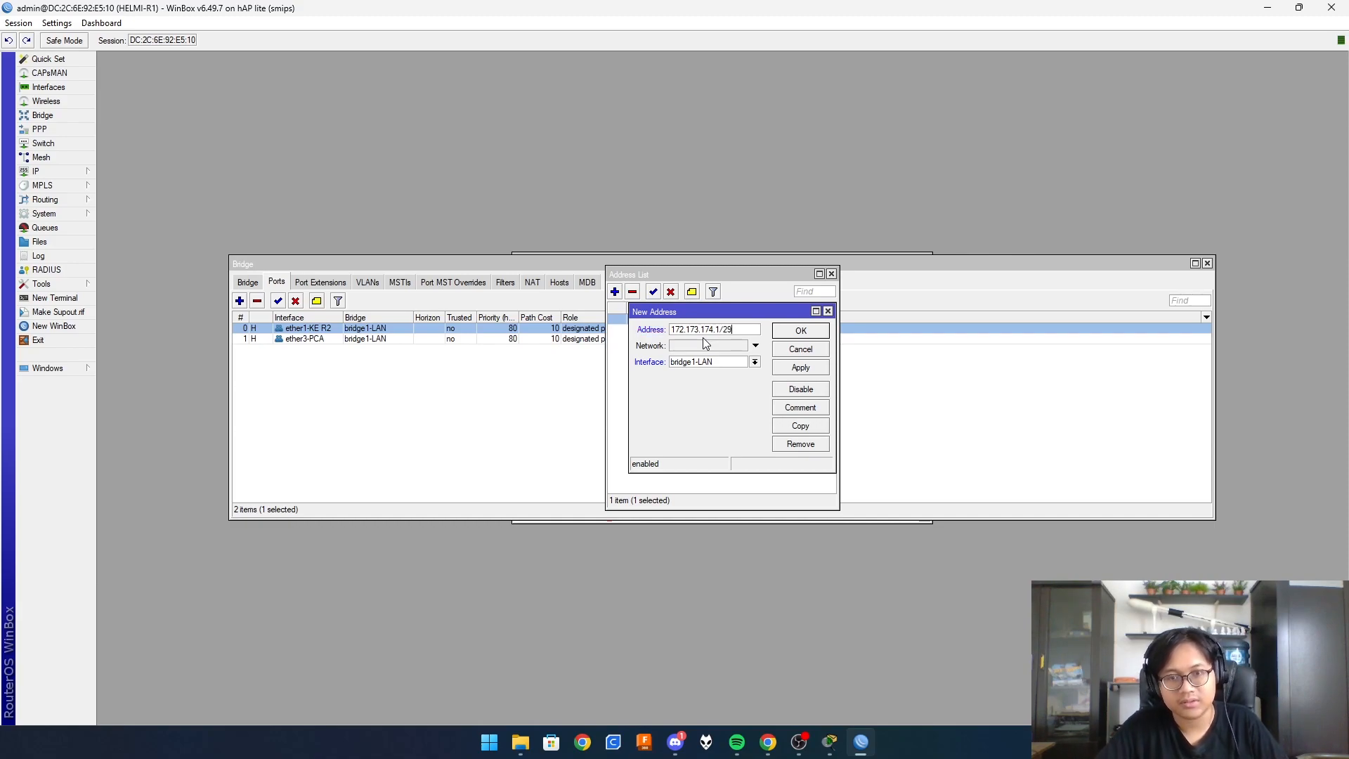
{"action": "left_click", "coordinate": [799, 368]}
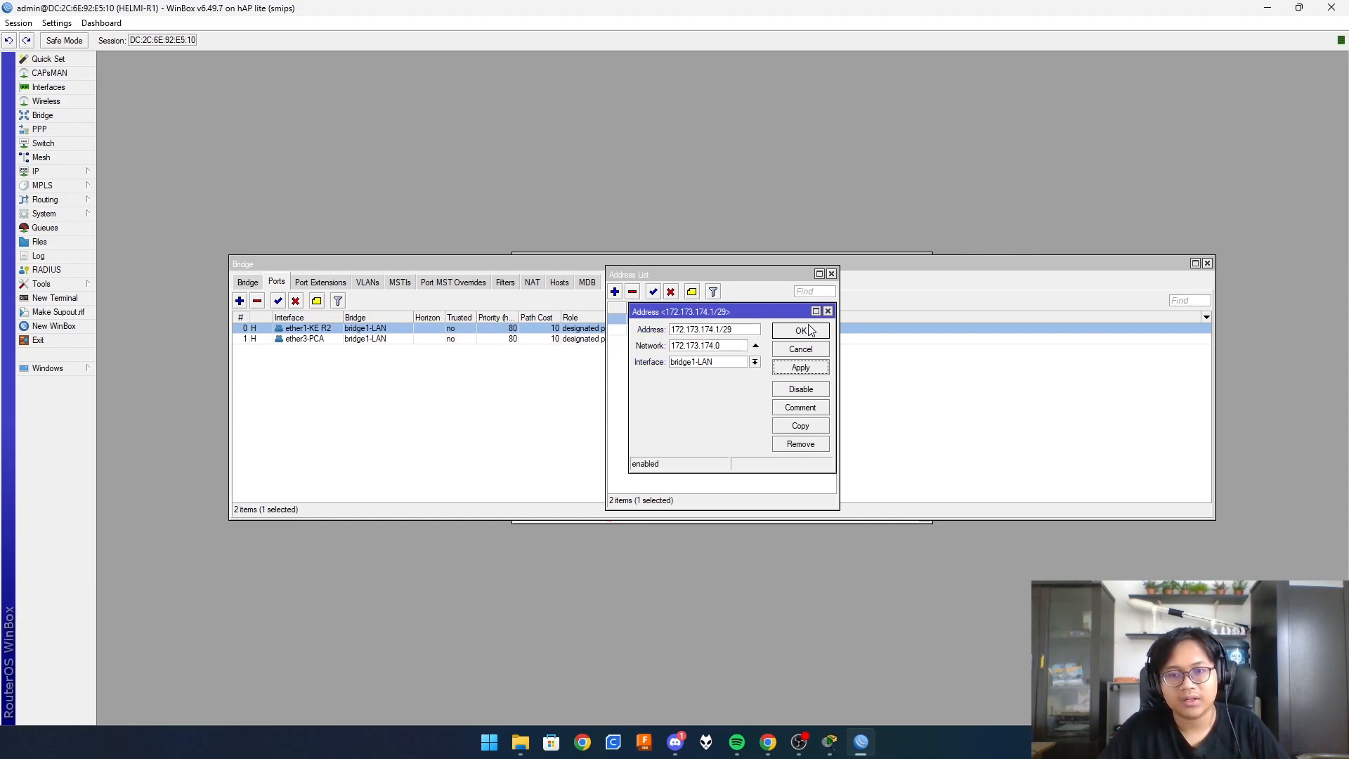
{"action": "left_click", "coordinate": [810, 332]}
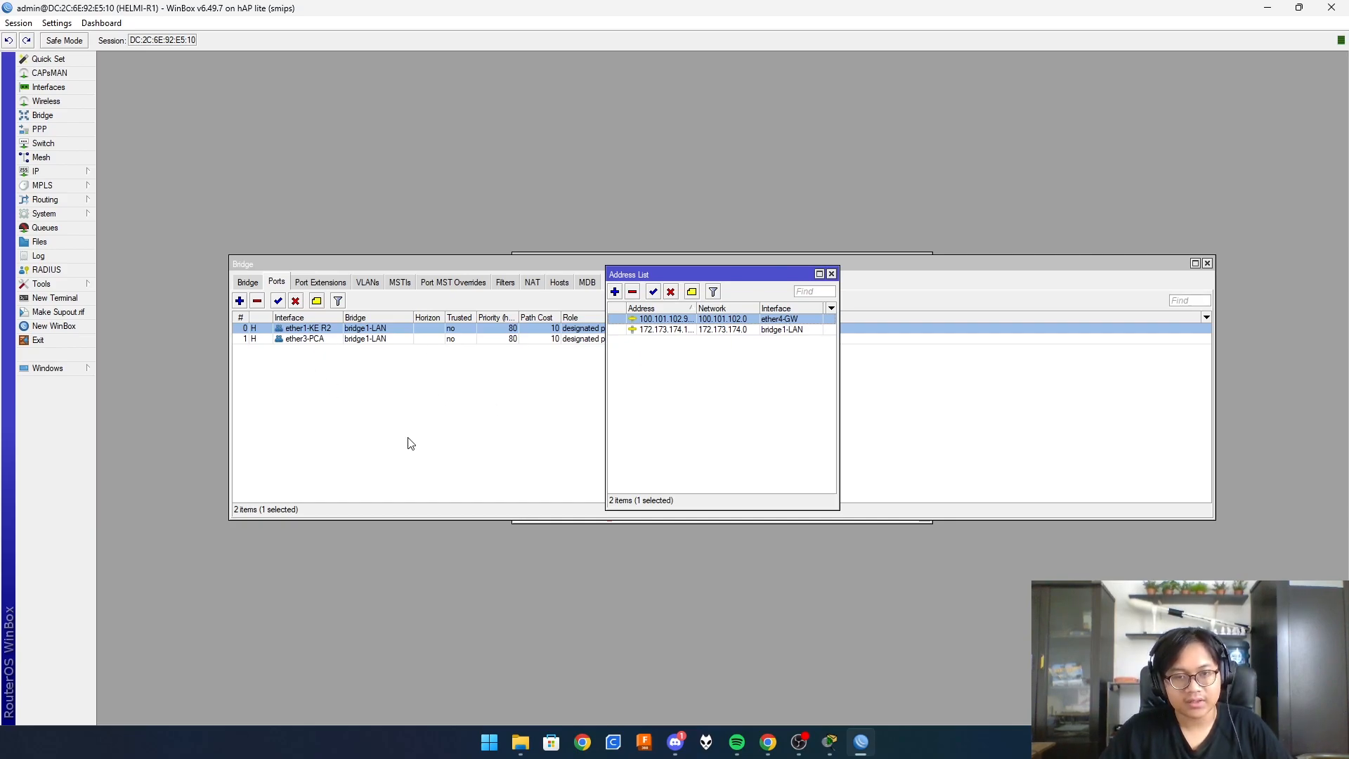
- Open Control Panel and go to the Ethernet adapter's IPv4 properties
{"action": "key", "text": "super"}
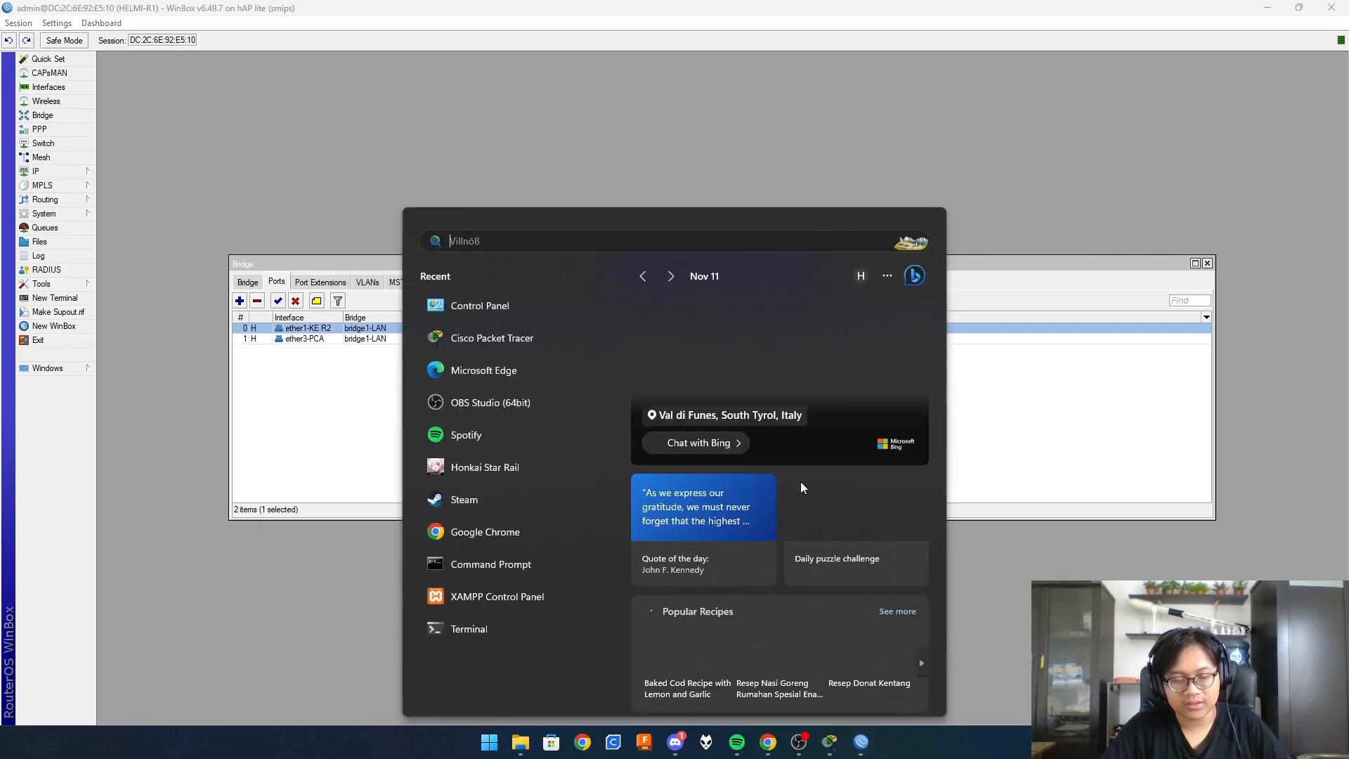
{"action": "type", "text": "contro"}
{"action": "key", "text": "Return"}
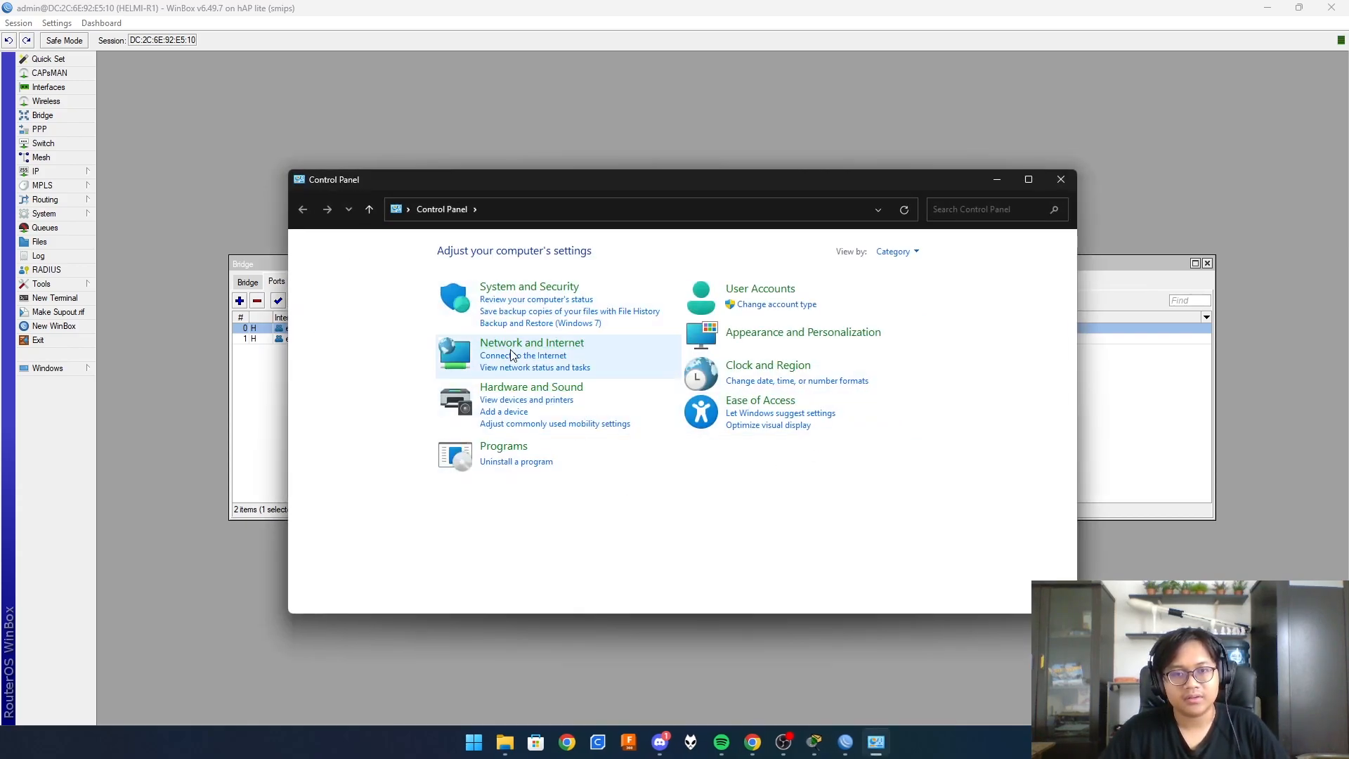
{"action": "left_click", "coordinate": [522, 344]}
{"action": "left_click", "coordinate": [500, 250]}
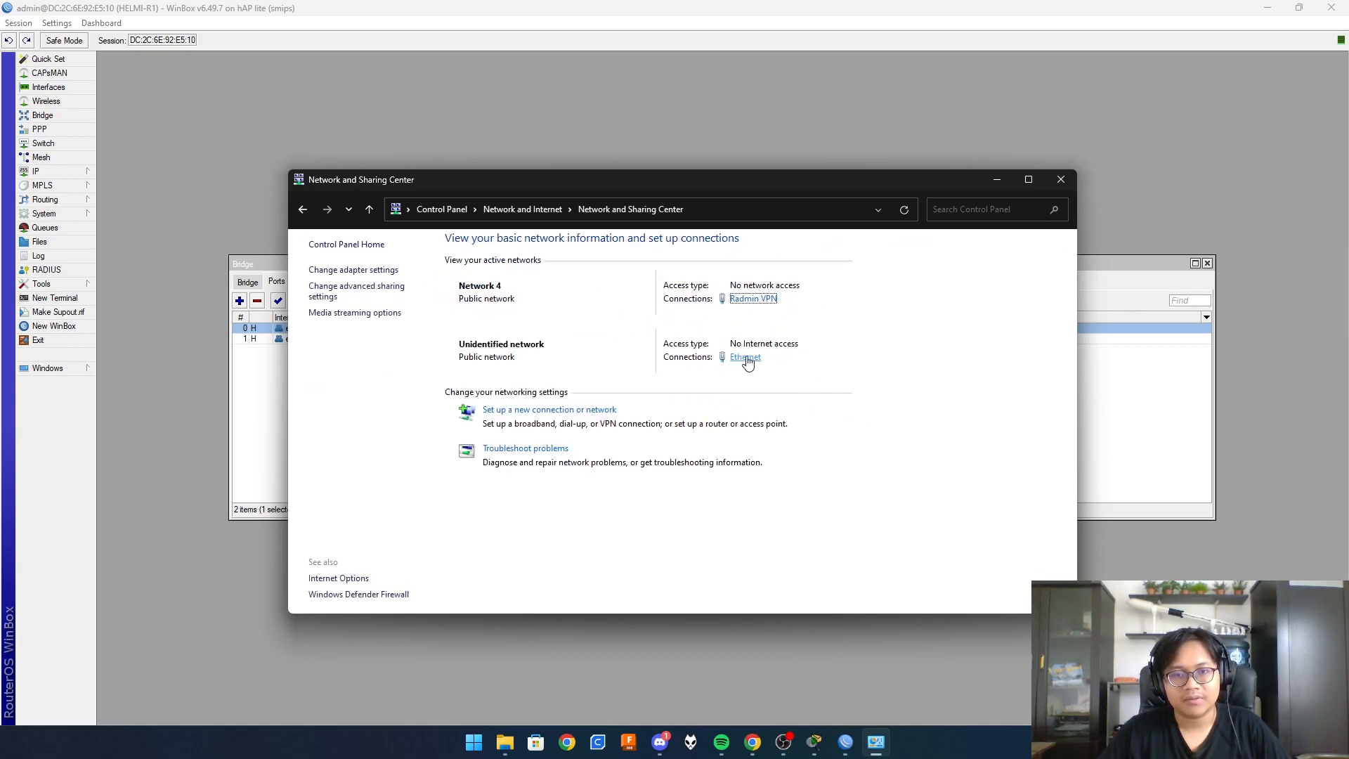
{"action": "left_click", "coordinate": [746, 358]}
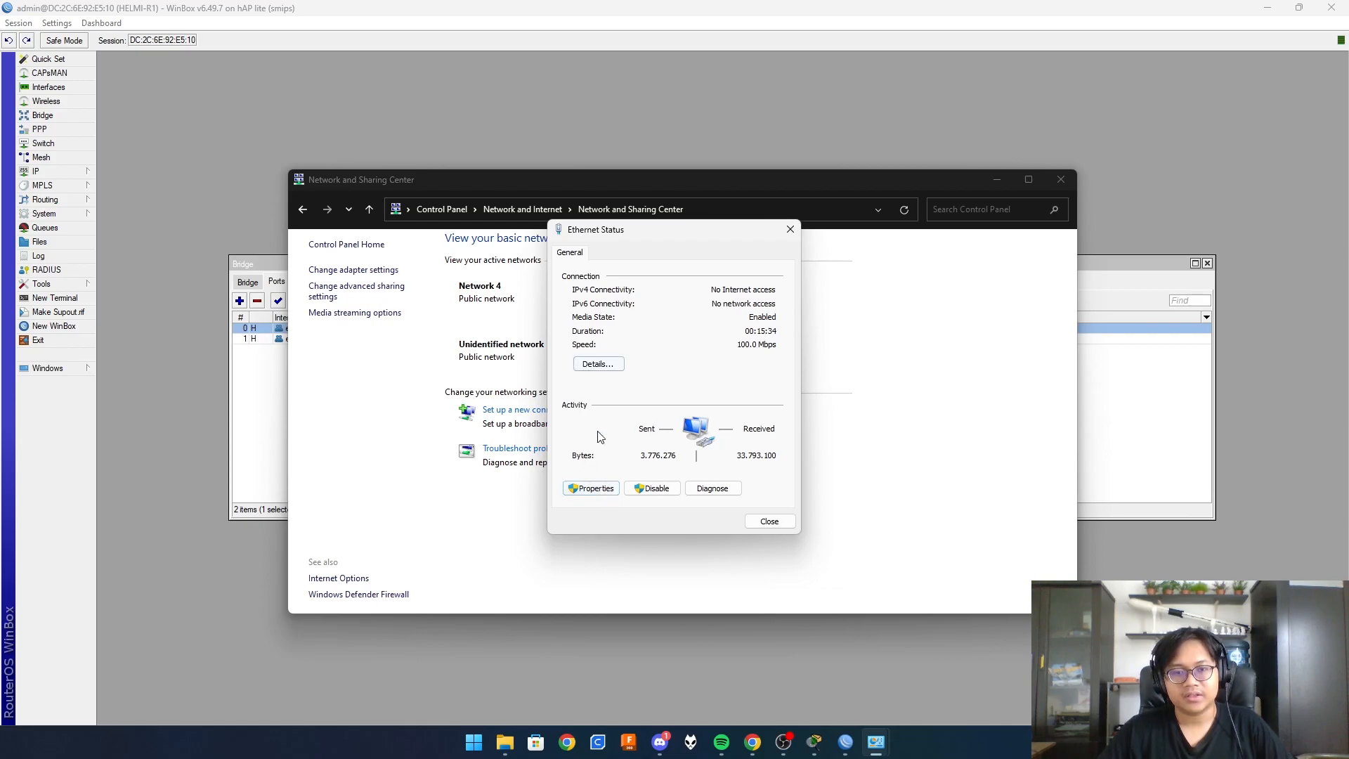
{"action": "left_click", "coordinate": [590, 489]}
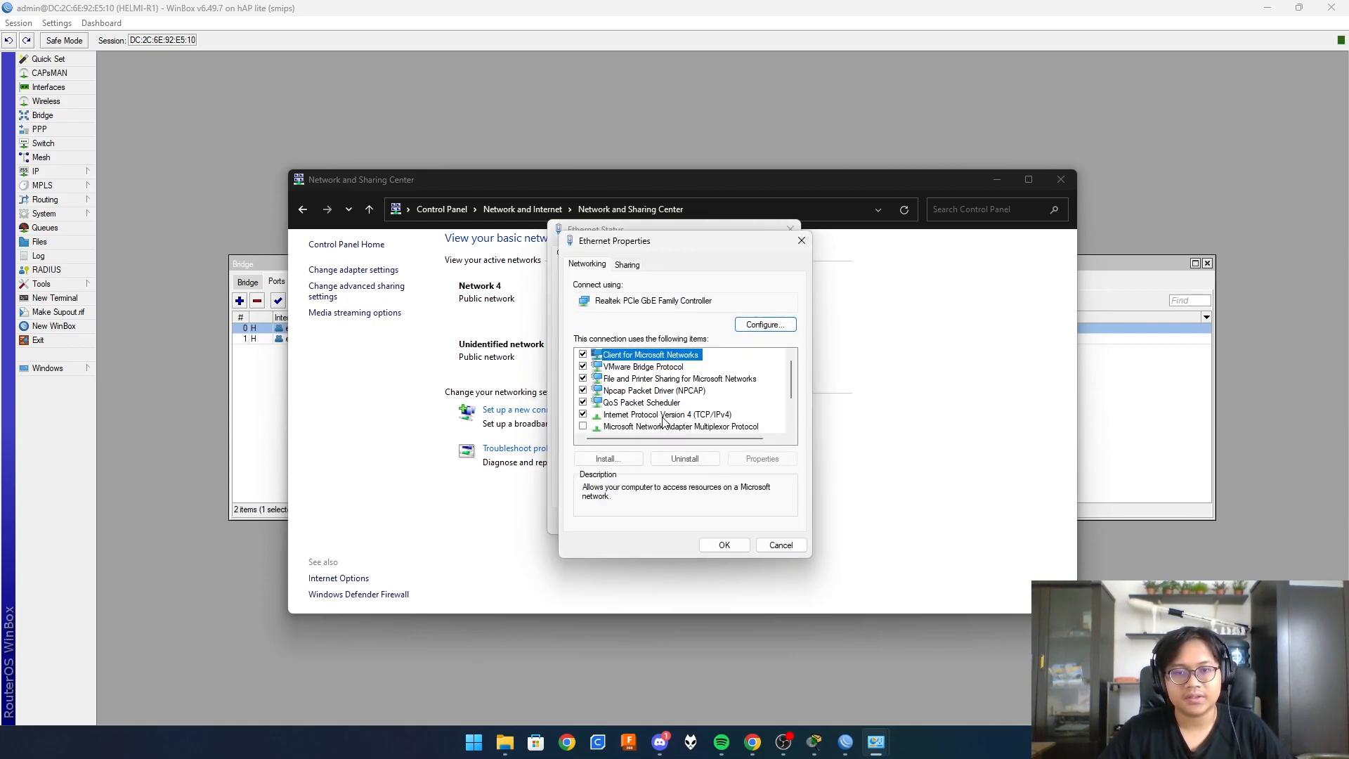
{"action": "double_click", "coordinate": [673, 415]}
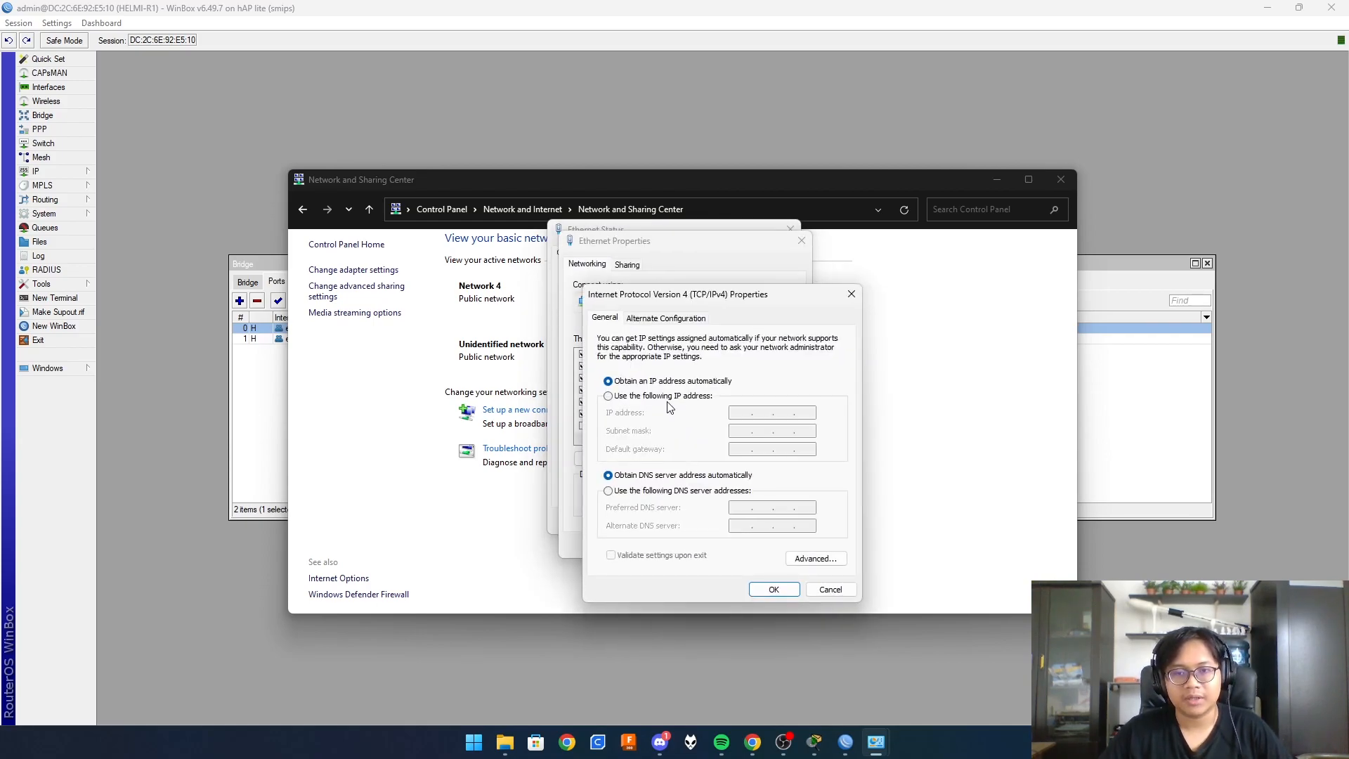
- Set static IP 172.173.174.3, mask 255.255.255.248, gateway and DNS 172.173.174.1, and save
{"action": "left_click", "coordinate": [608, 397]}
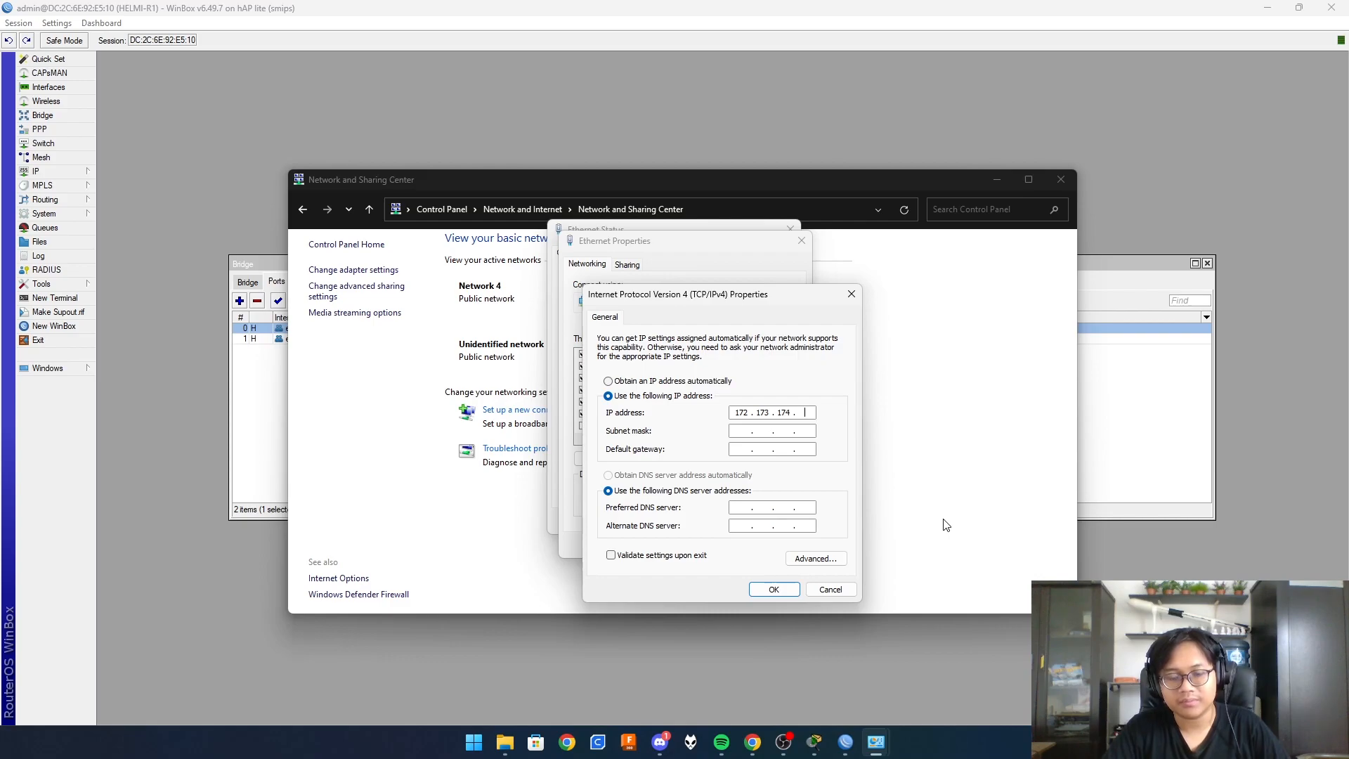
{"action": "key", "text": "Tab"}
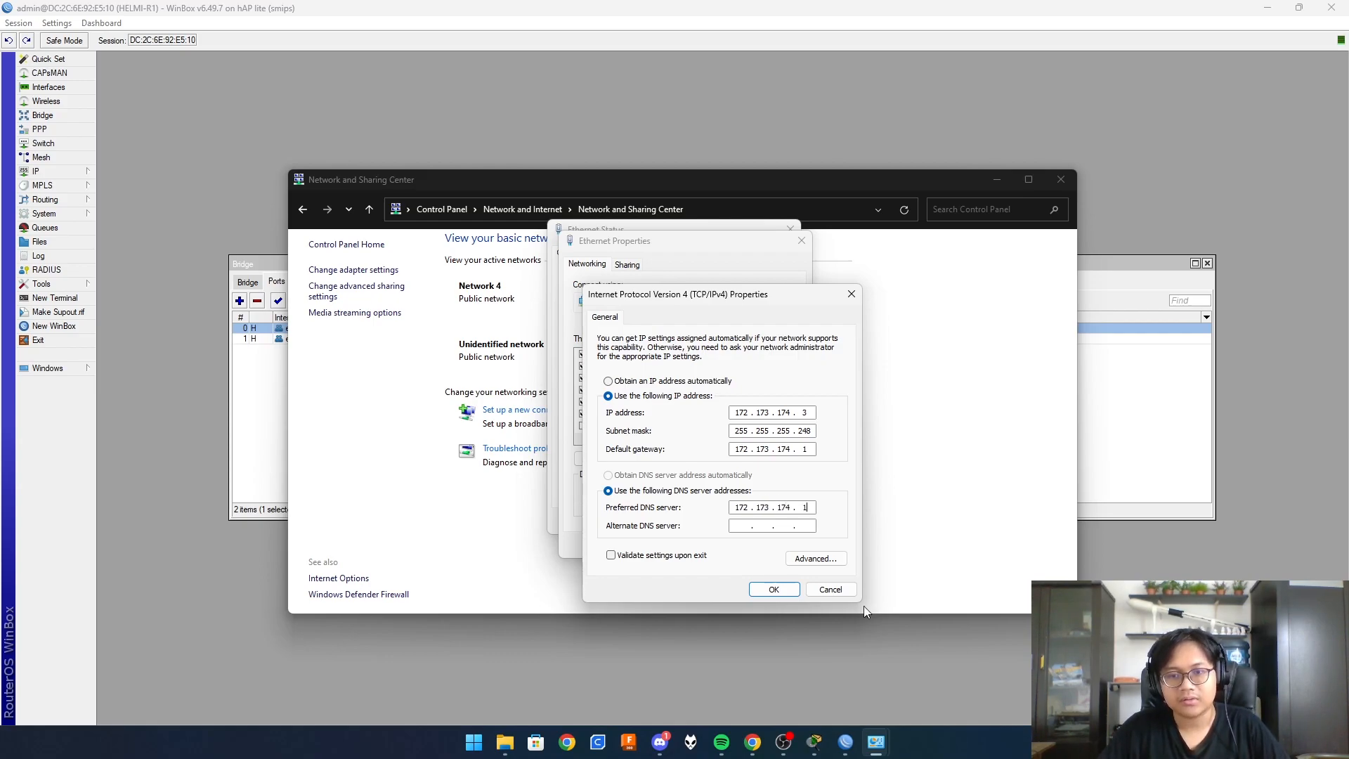
{"action": "left_click", "coordinate": [774, 589]}
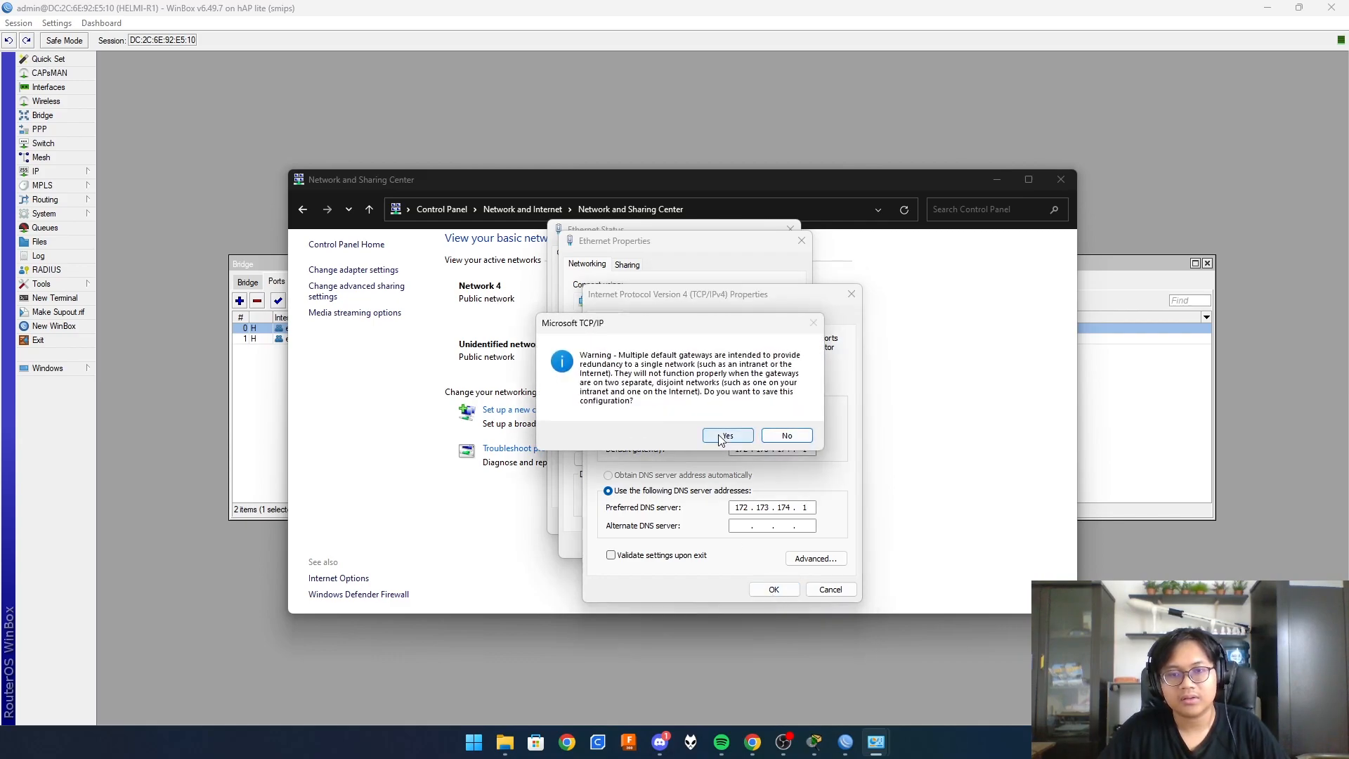
{"action": "left_click", "coordinate": [721, 437]}
{"action": "left_click", "coordinate": [734, 548]}
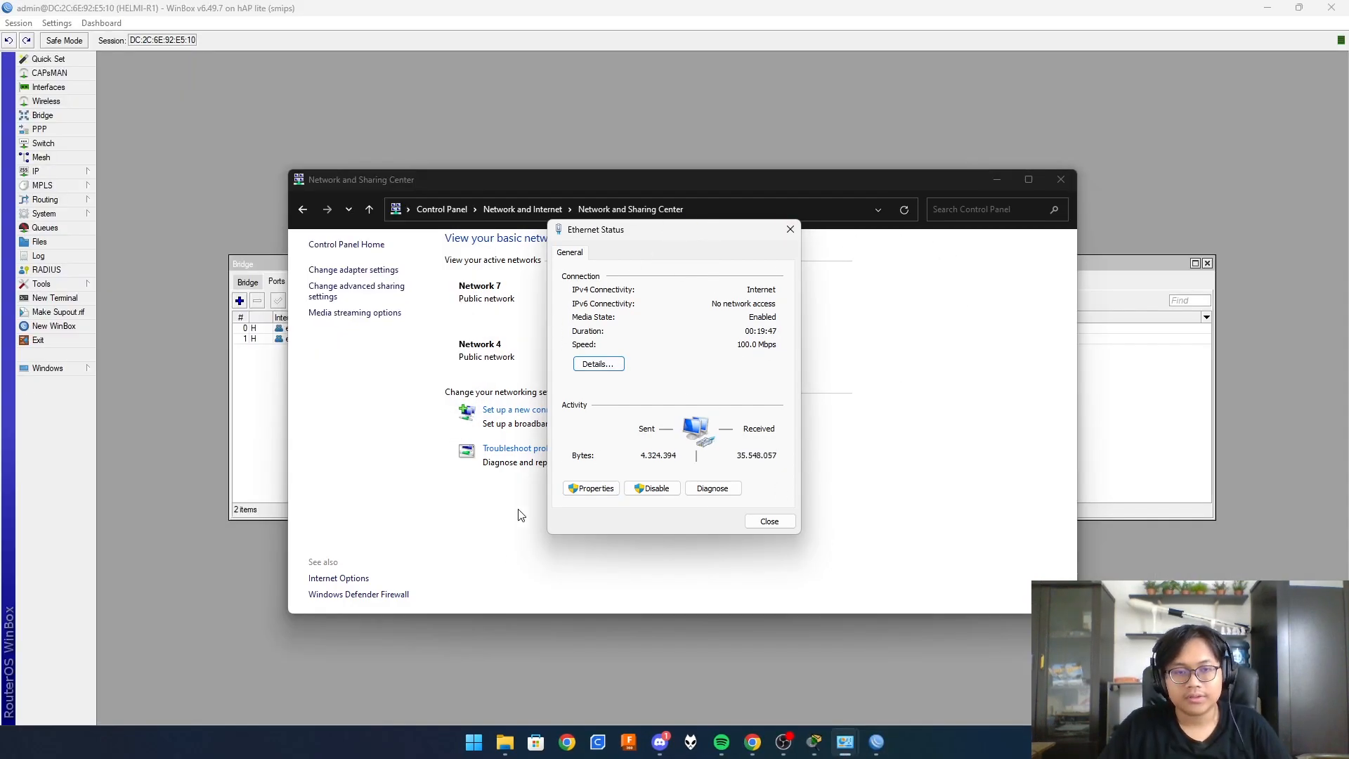
- Load classroom.google.com in a new Chrome tab under the other signed-in account
{"action": "left_click", "coordinate": [751, 744]}
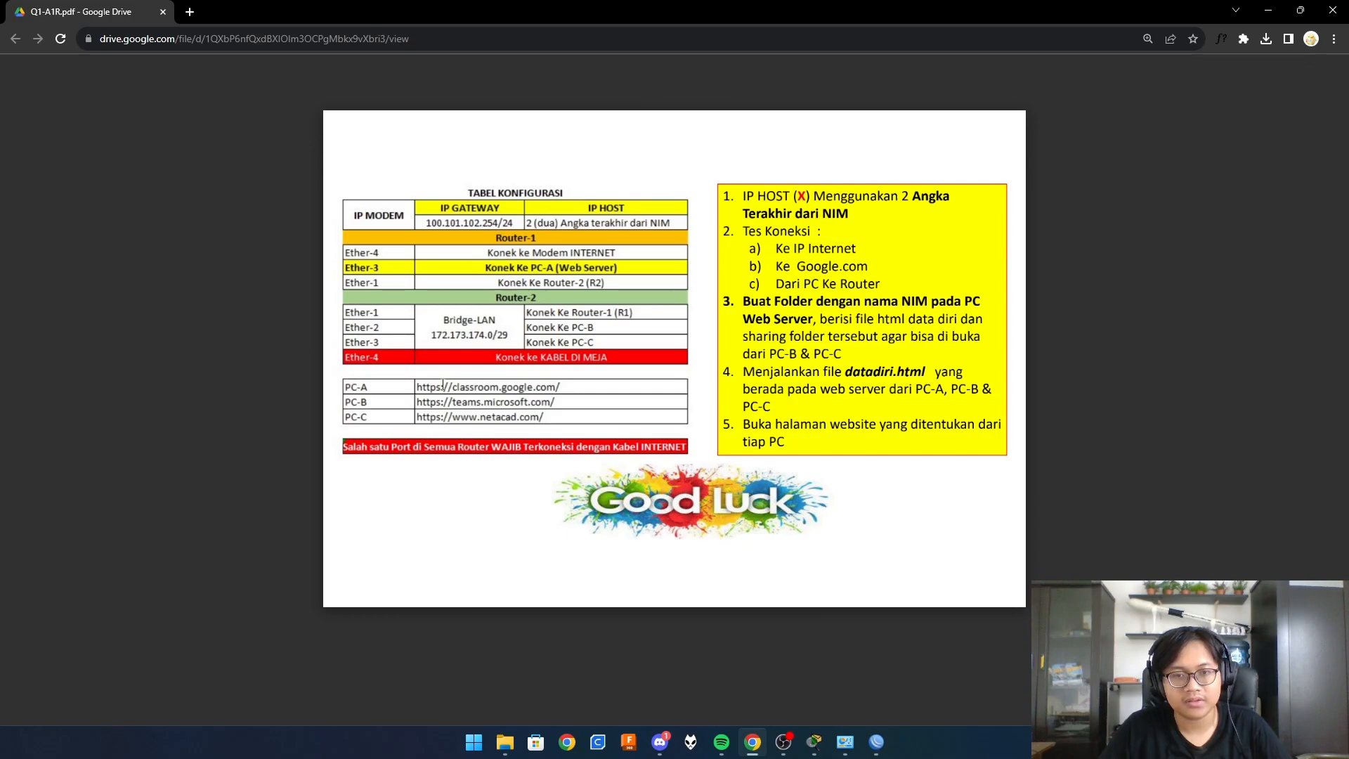
{"action": "left_click", "coordinate": [188, 10]}
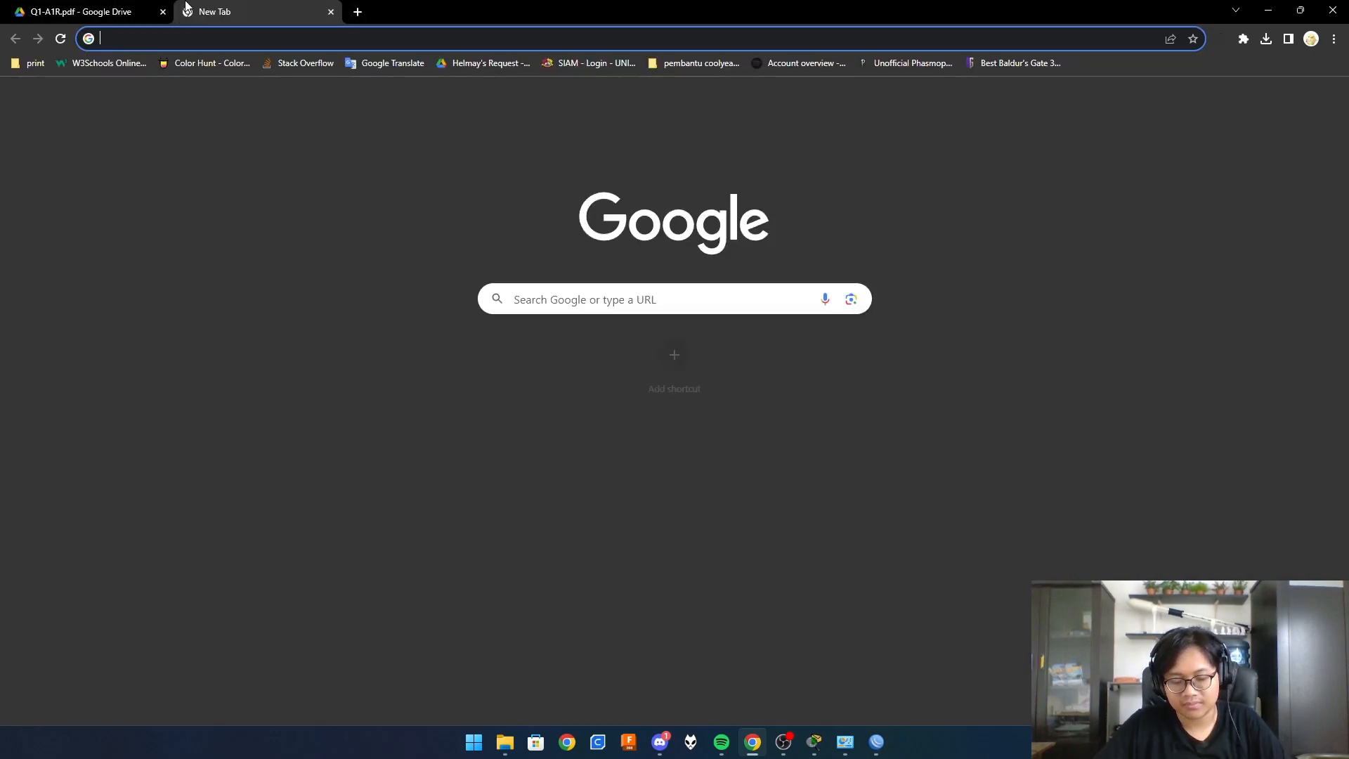
{"action": "type", "text": "cl"}
{"action": "key", "text": "Return"}
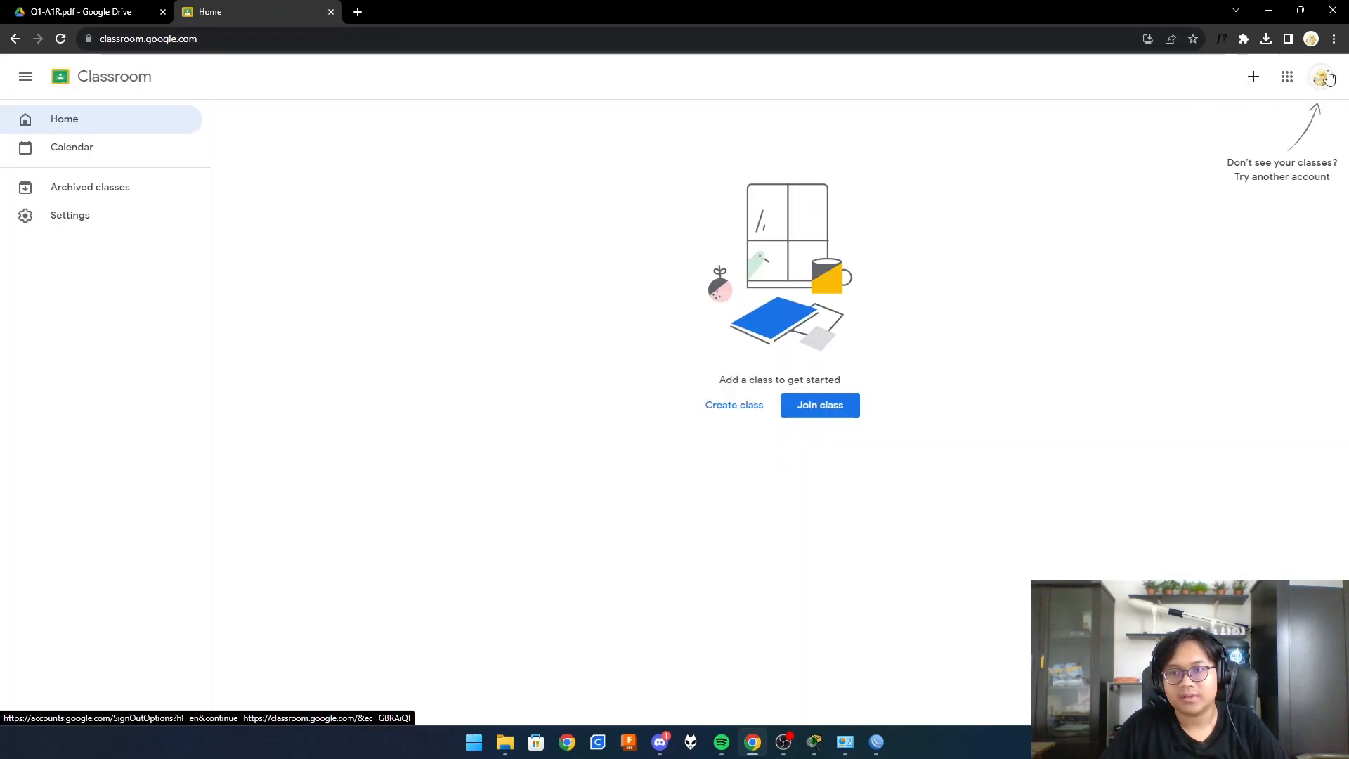
{"action": "left_click", "coordinate": [1325, 77]}
{"action": "left_click", "coordinate": [1103, 374]}
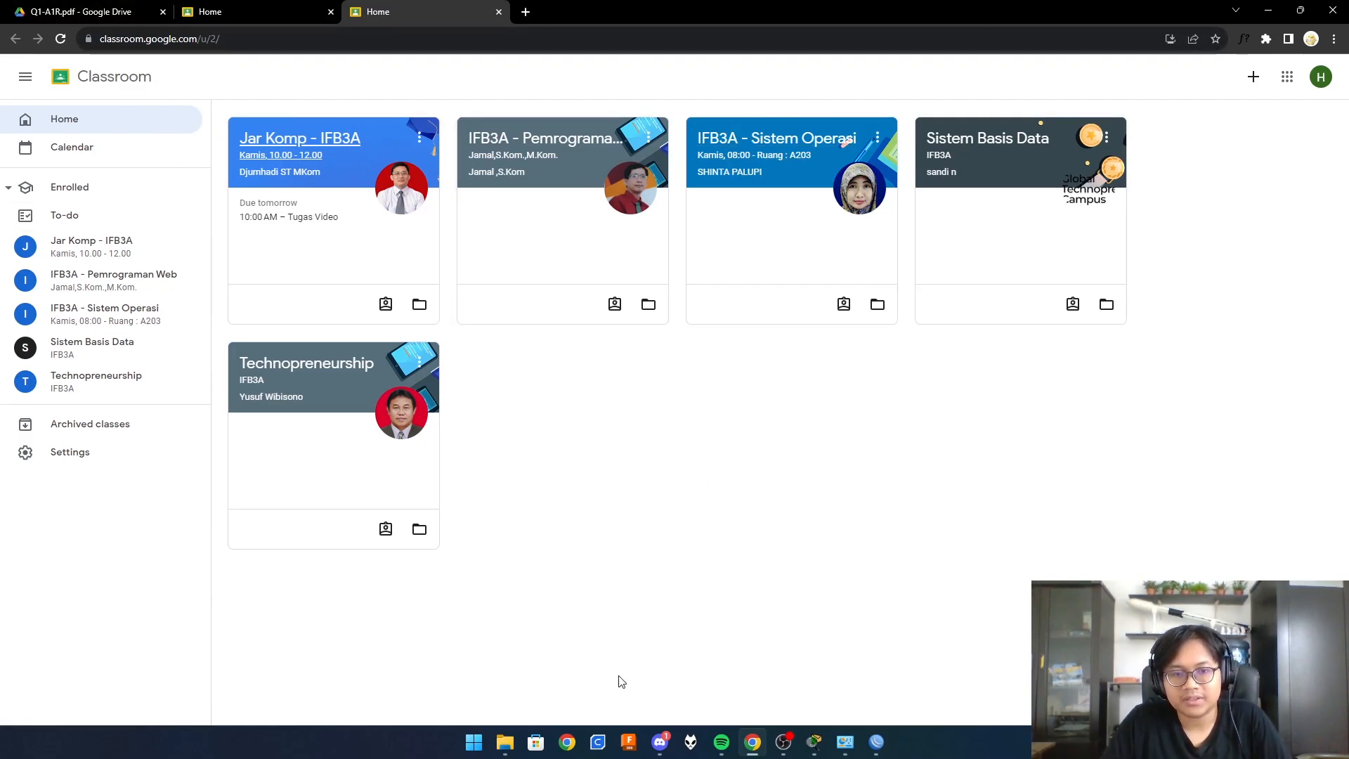
{"action": "left_click", "coordinate": [876, 742]}
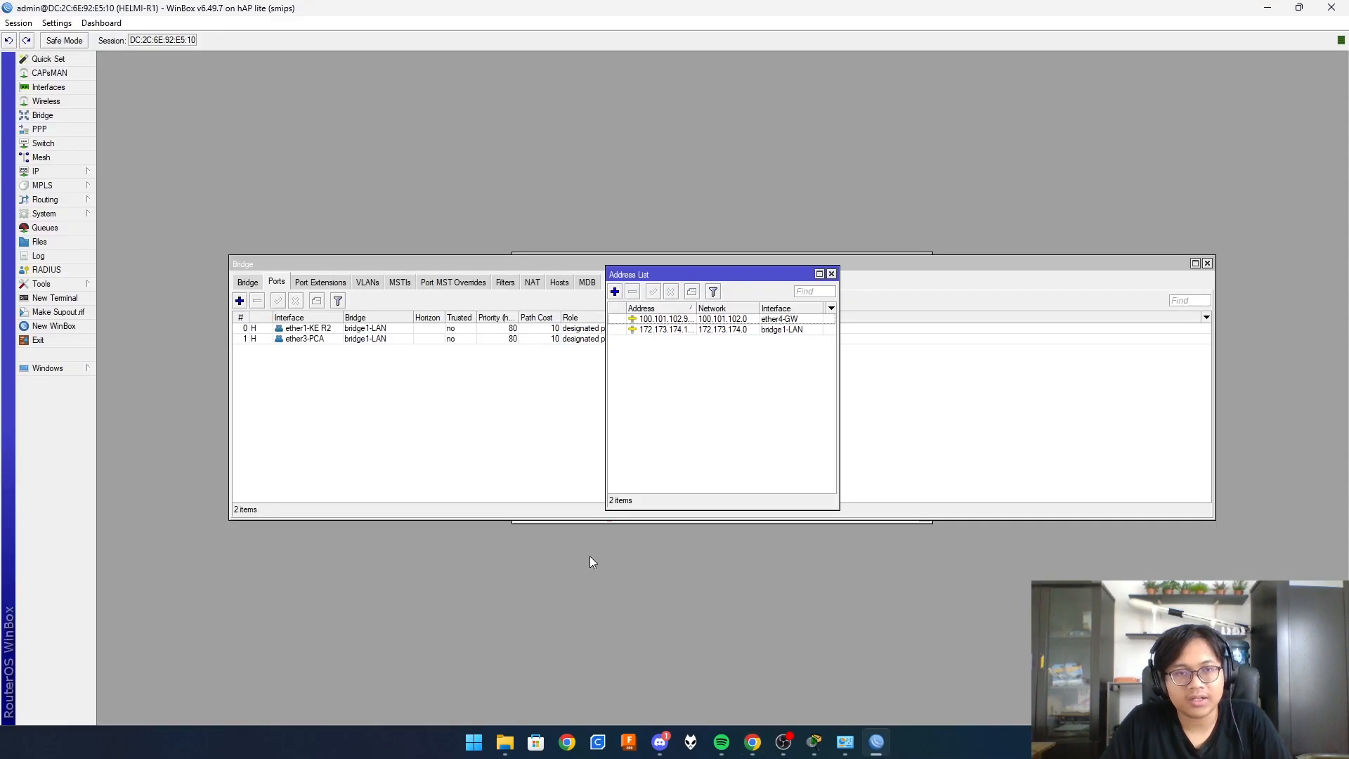
- Disconnect from R1 and connect to neighbour 74:4D:28:FD:22:7C with an empty password
{"action": "left_click", "coordinate": [19, 26]}
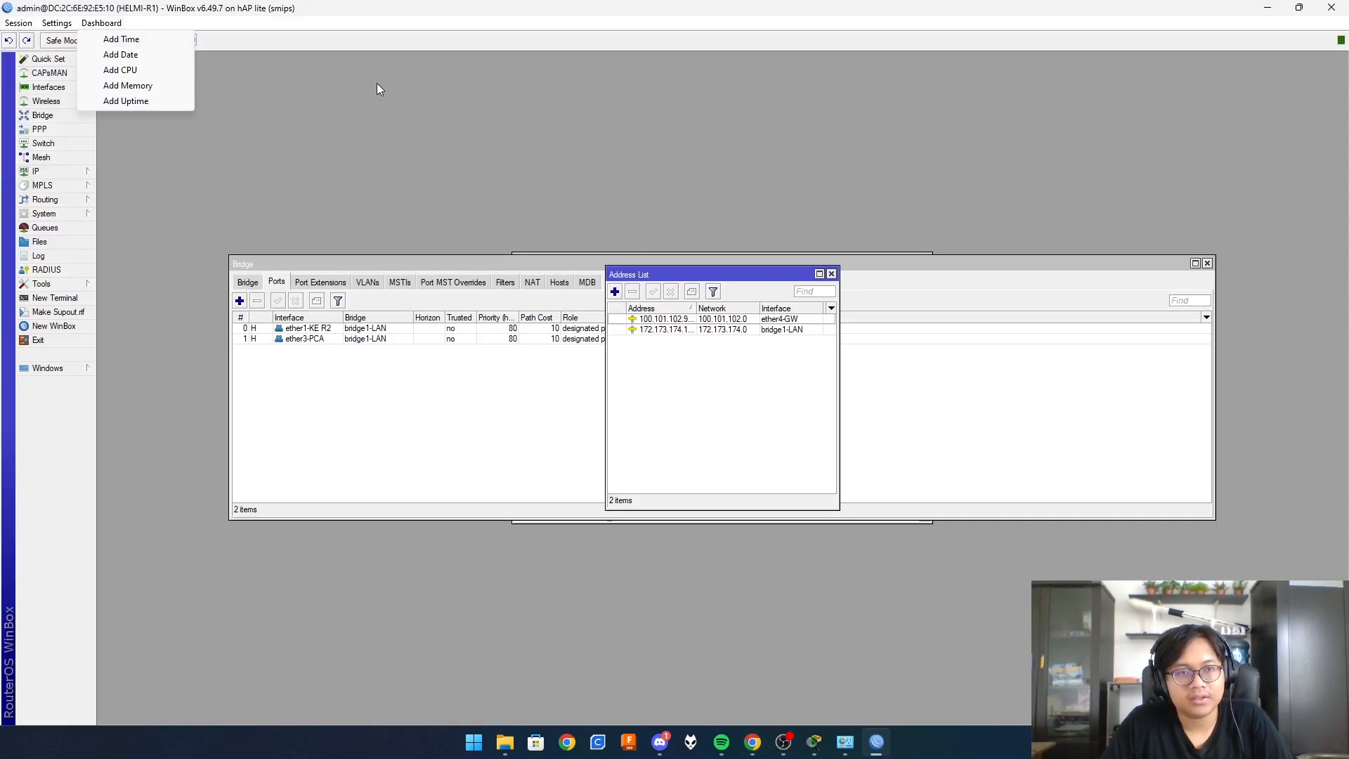
{"action": "left_click", "coordinate": [19, 152]}
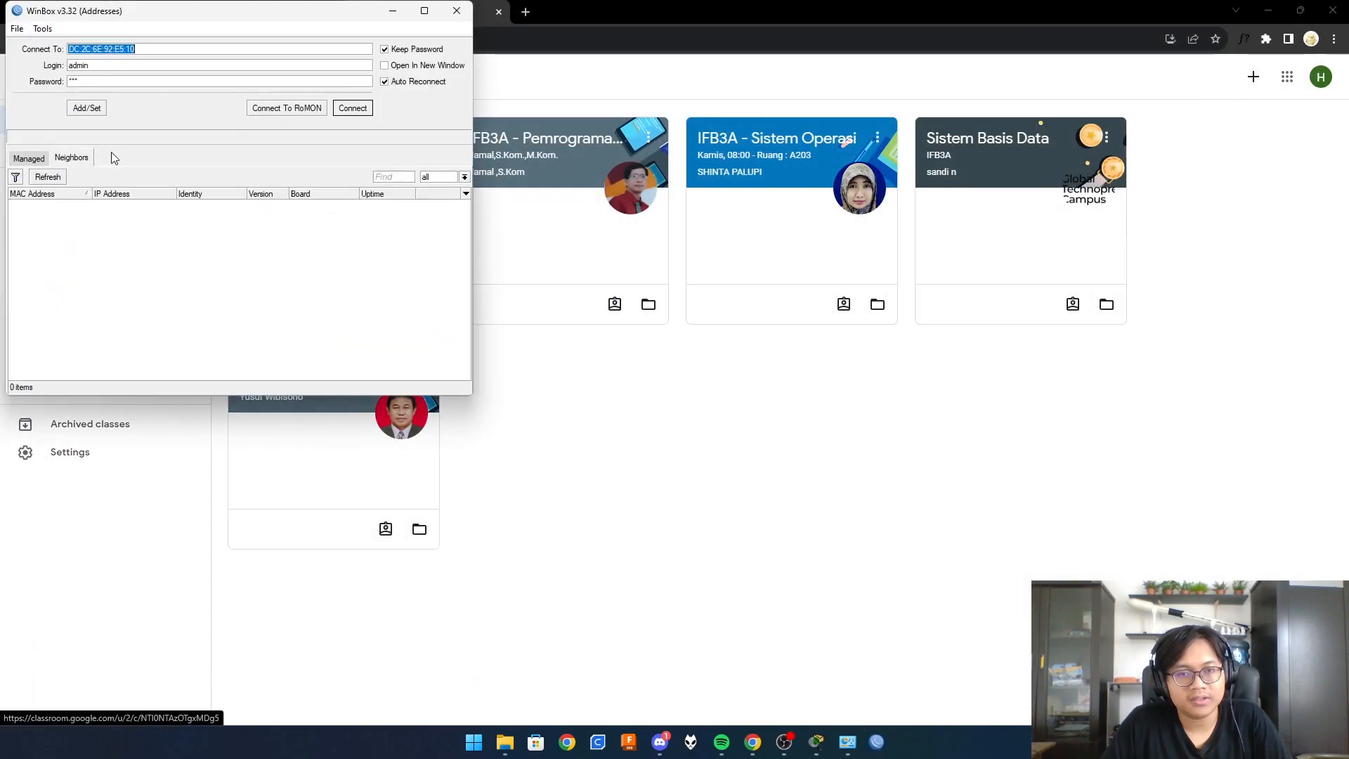
{"action": "left_click_drag", "start_coordinate": [183, 11], "coordinate": [568, 127]}
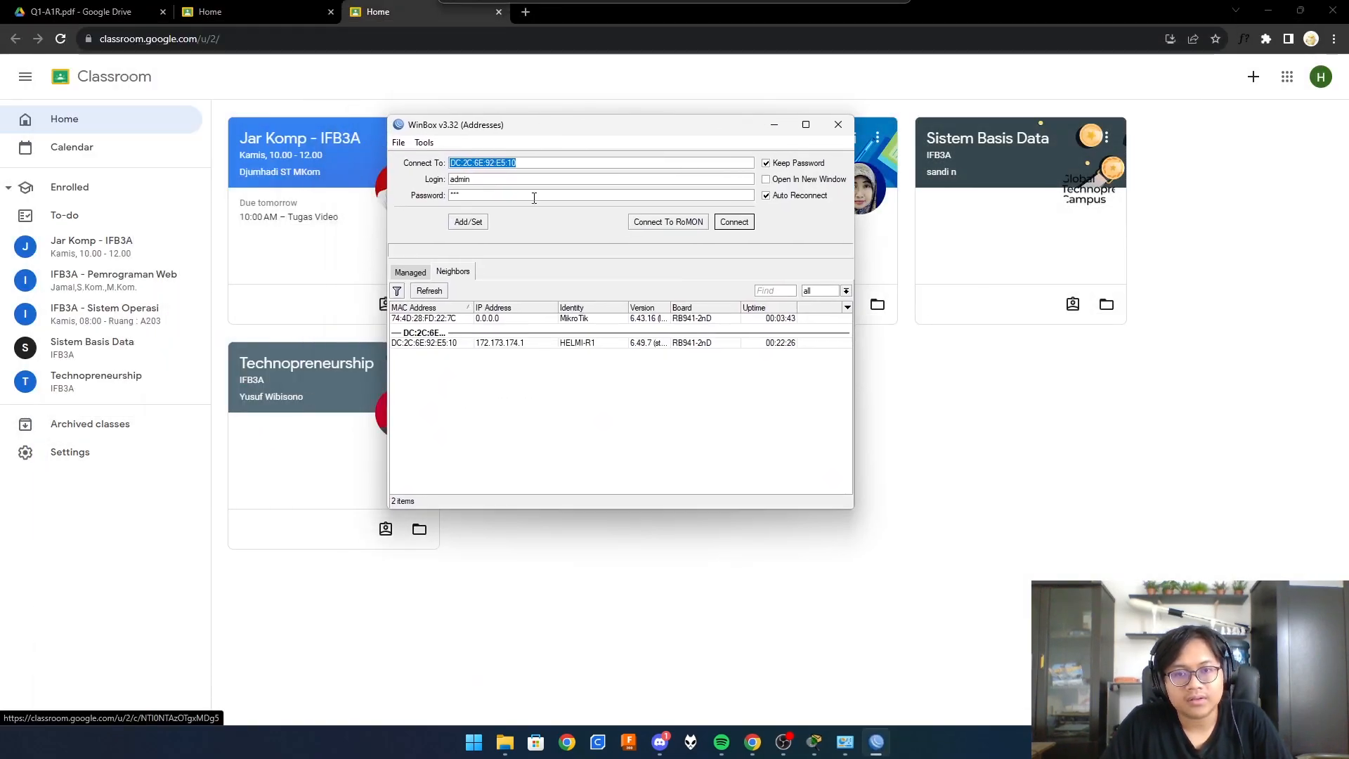
{"action": "left_click", "coordinate": [428, 320]}
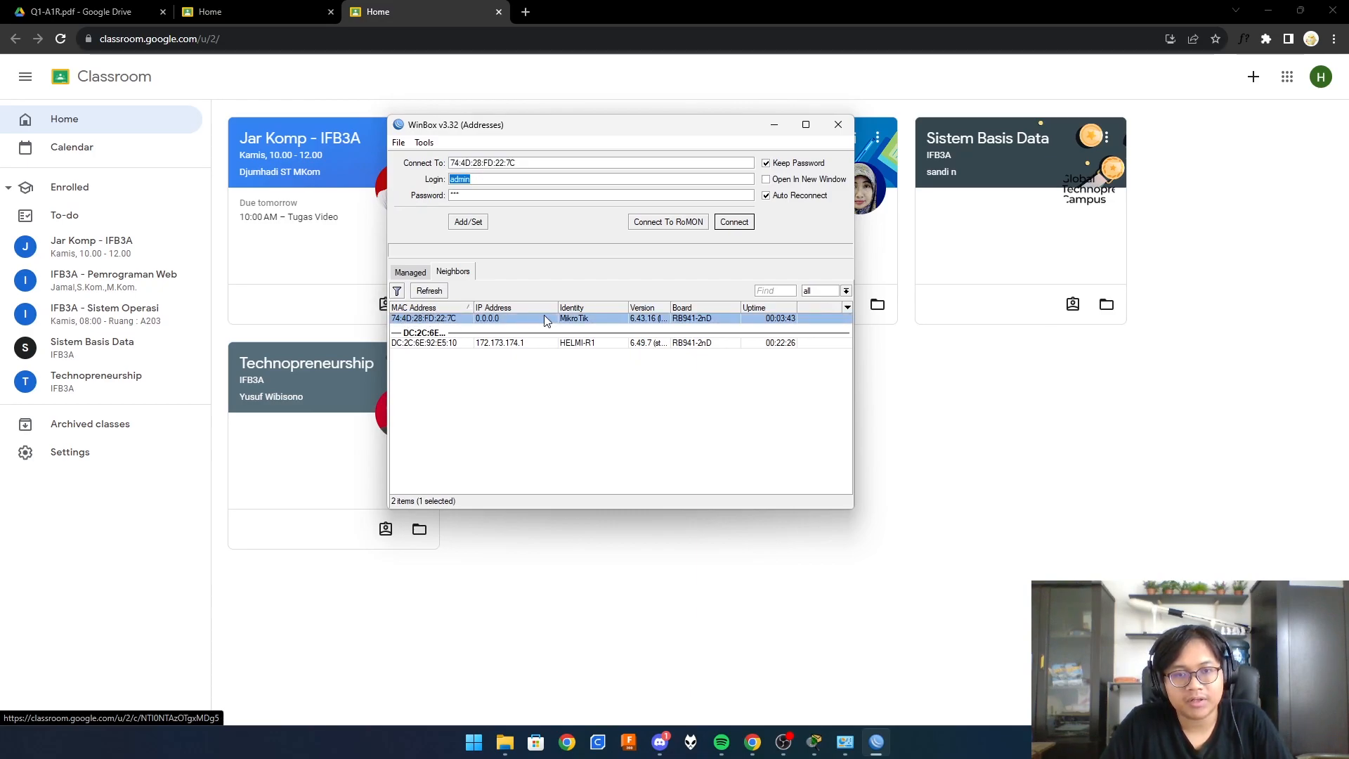
{"action": "key", "text": "Tab"}
{"action": "key", "text": "BackSpace"}
{"action": "left_click", "coordinate": [734, 222]}
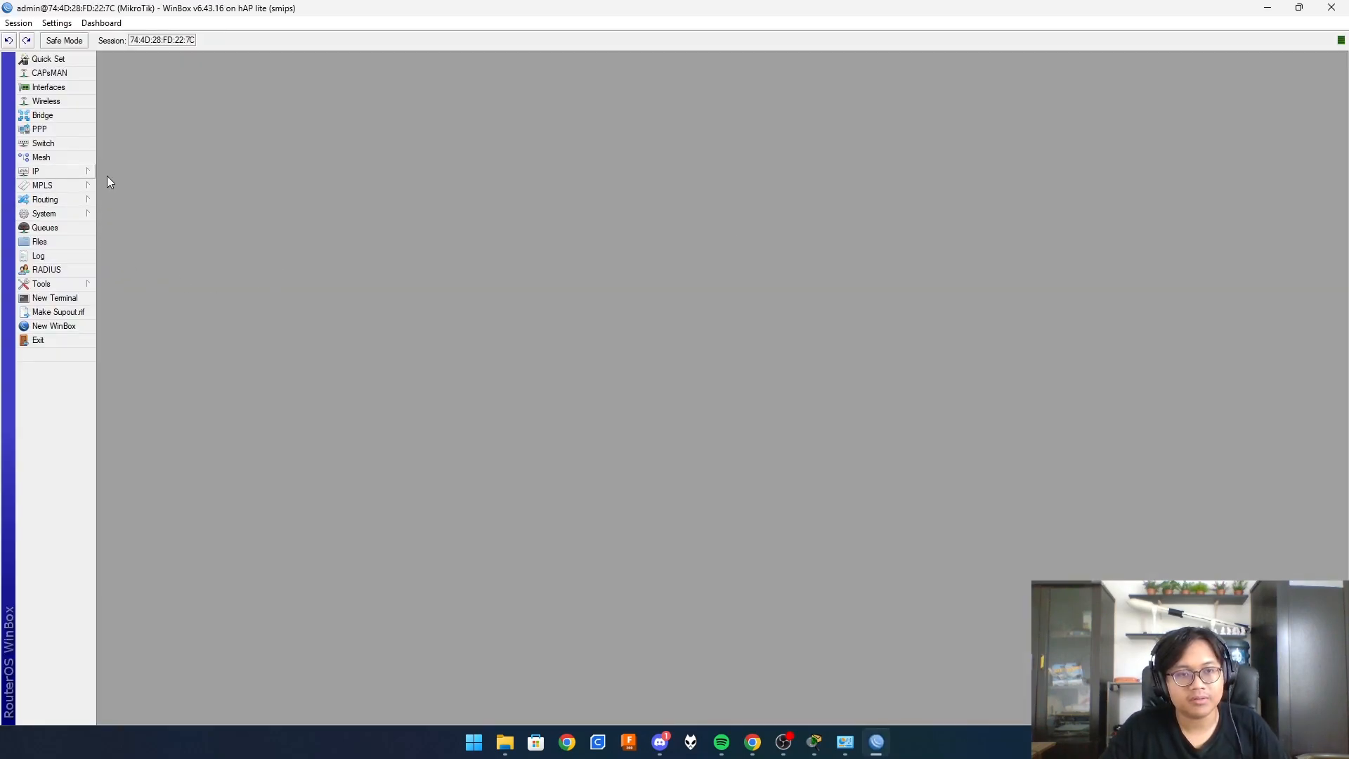
- Replace the MikroTik identity with the custom R2 name ending in -R2 and apply it
{"action": "left_click", "coordinate": [34, 214]}
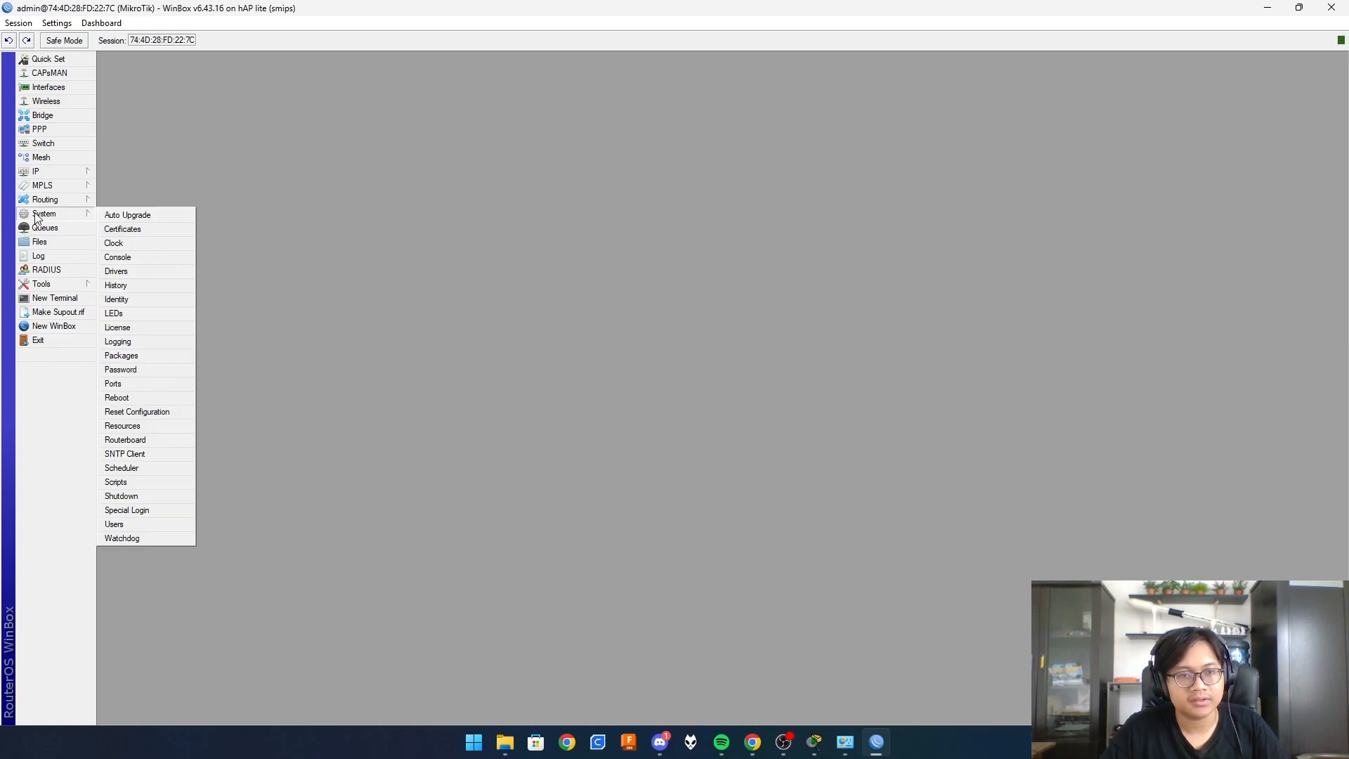
{"action": "left_click", "coordinate": [149, 298]}
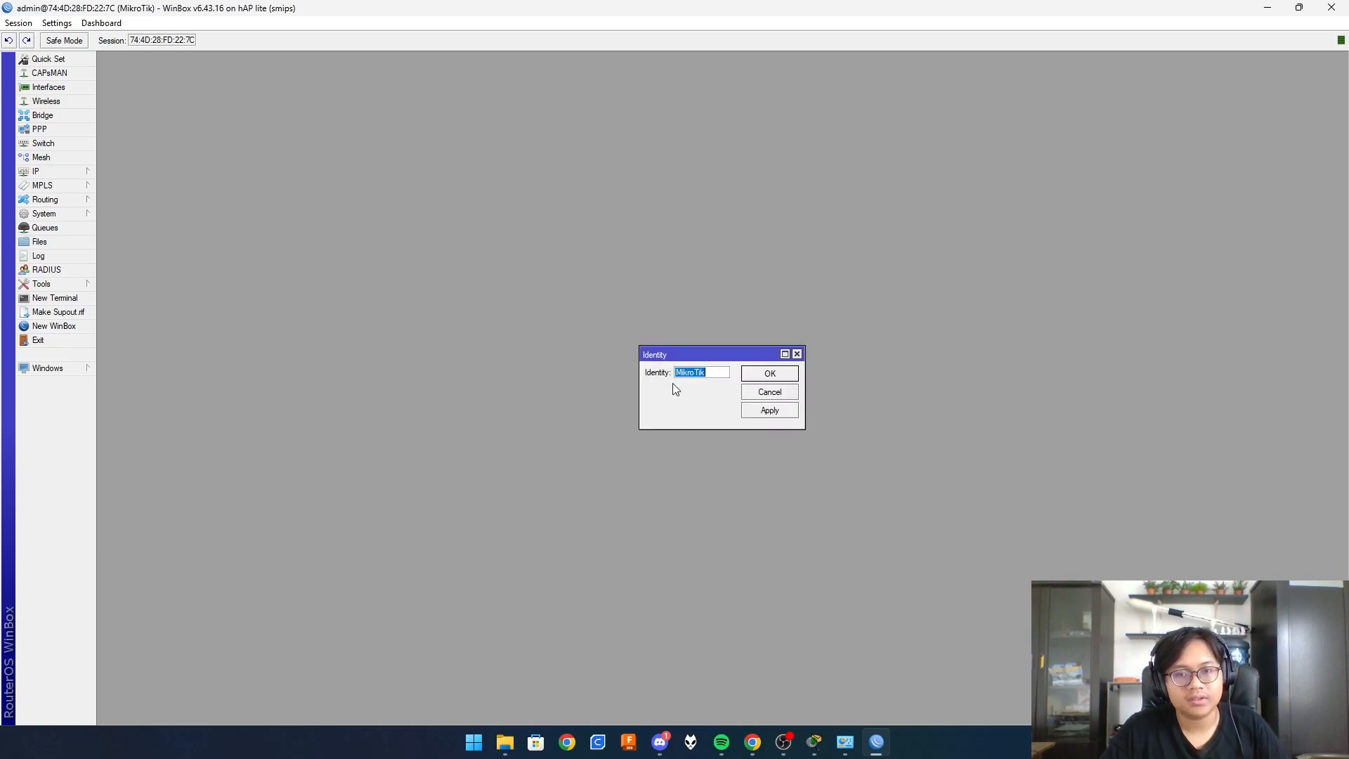
{"action": "type", "text": "HEINM"}
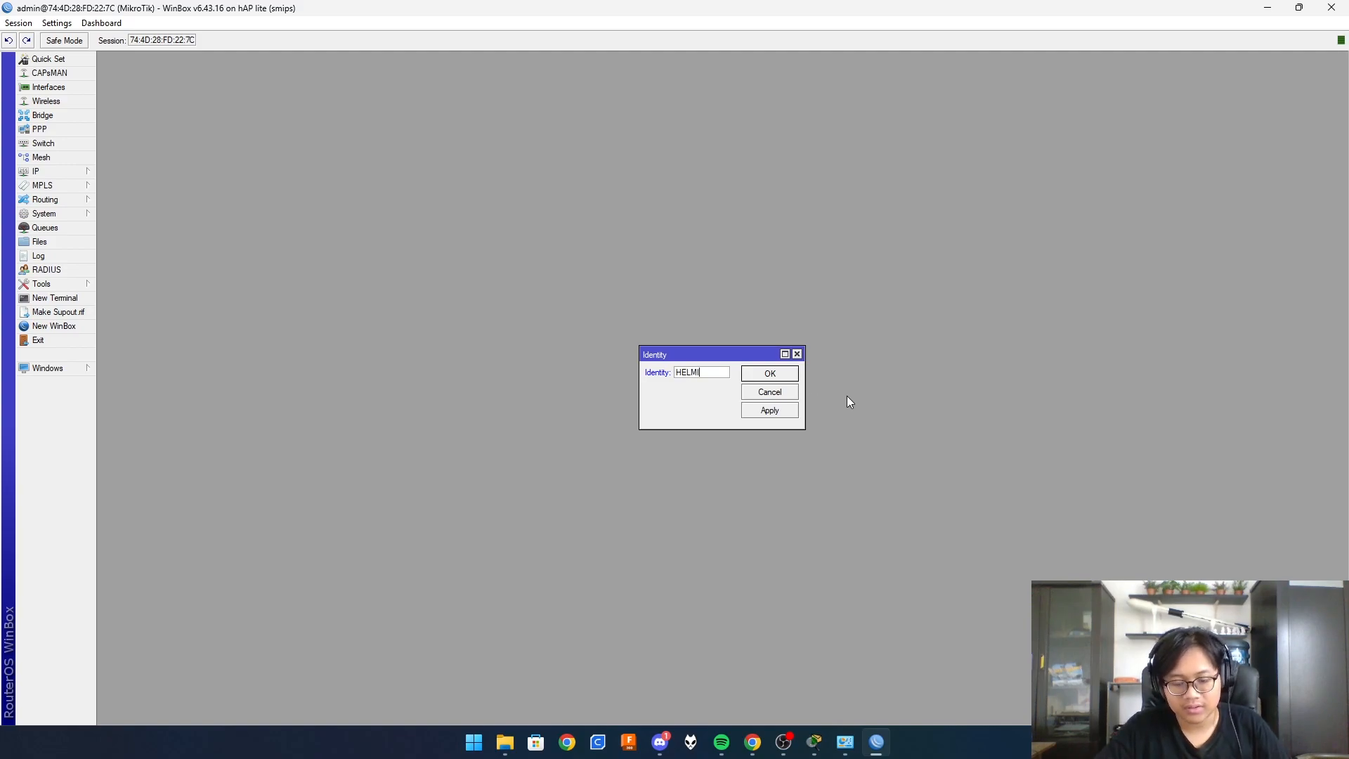
{"action": "type", "text": "-R2"}
{"action": "left_click", "coordinate": [747, 409]}
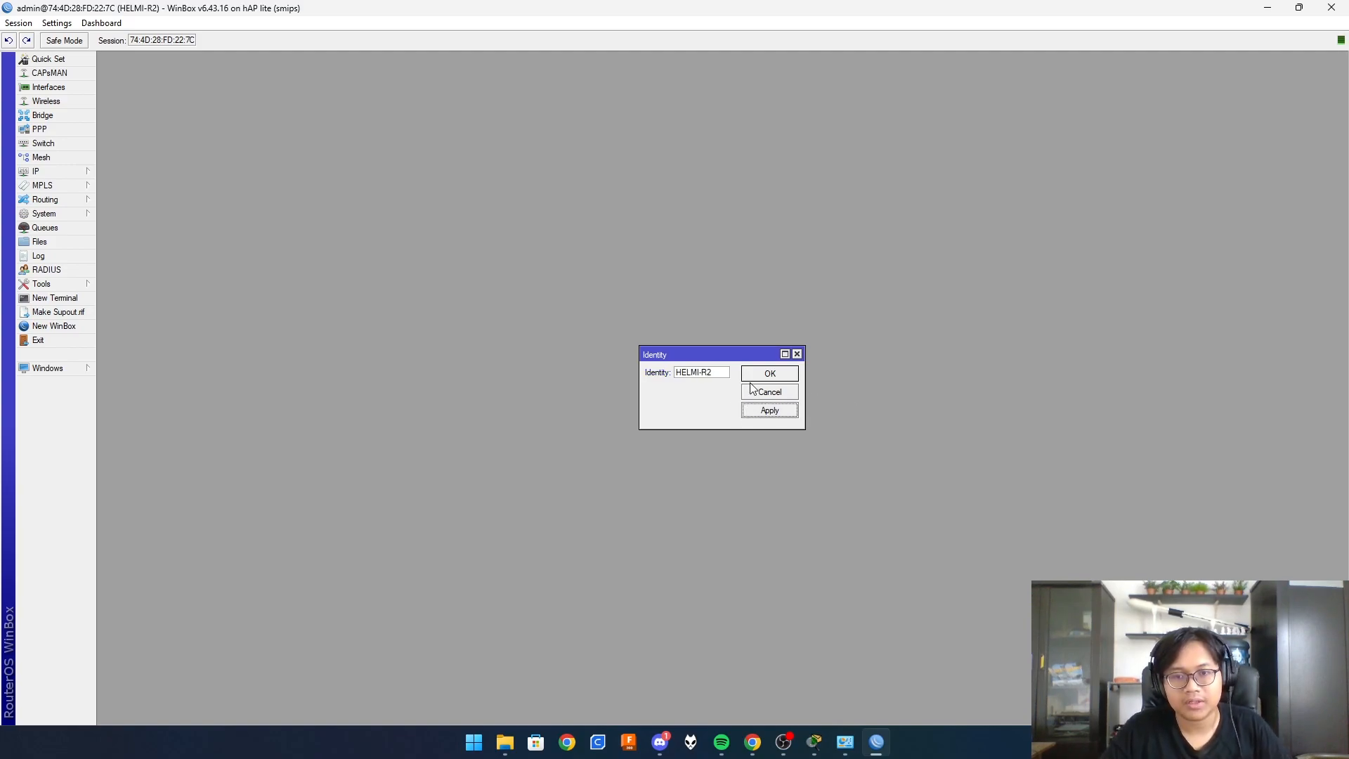
{"action": "left_click", "coordinate": [762, 375]}
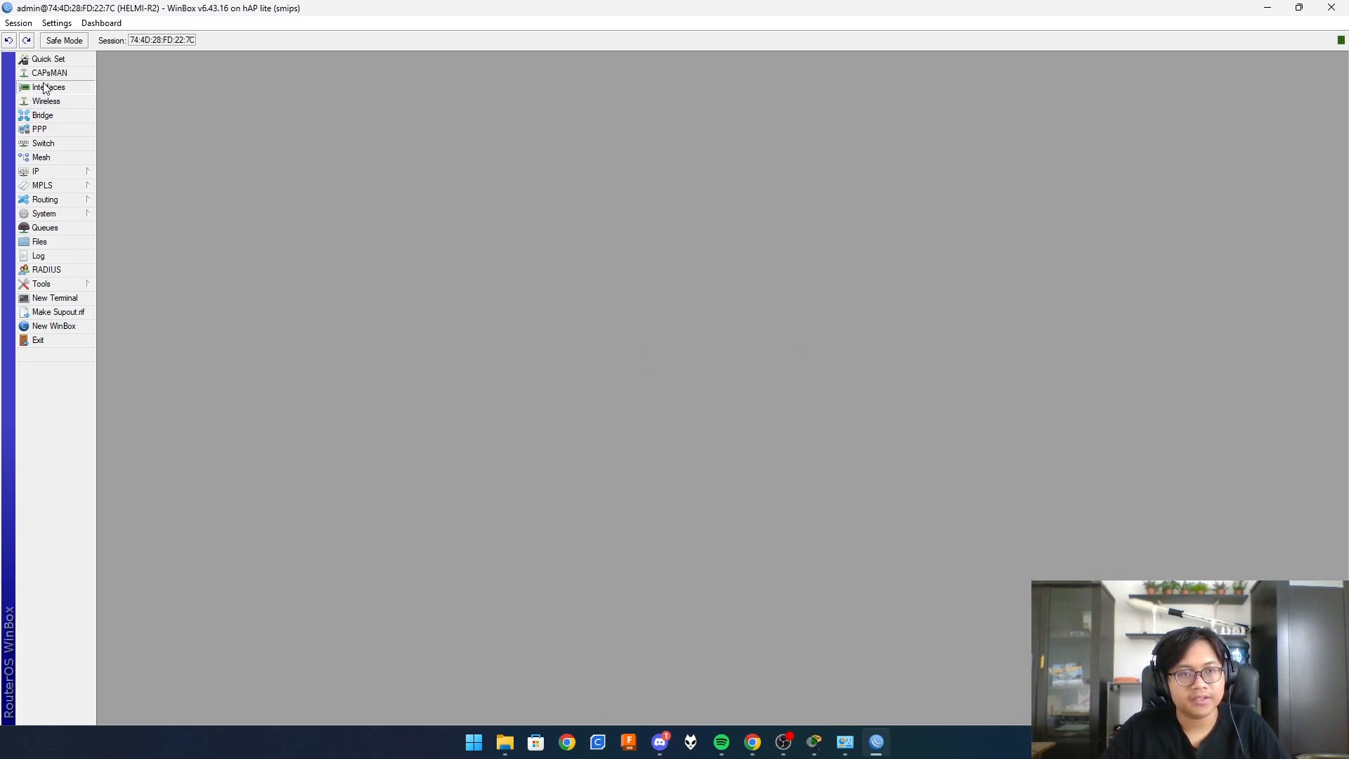
- Rename interface ether1 to ether1-KE R2
{"action": "left_click", "coordinate": [44, 88]}
{"action": "left_click", "coordinate": [236, 333]}
{"action": "double_click", "coordinate": [238, 335]}
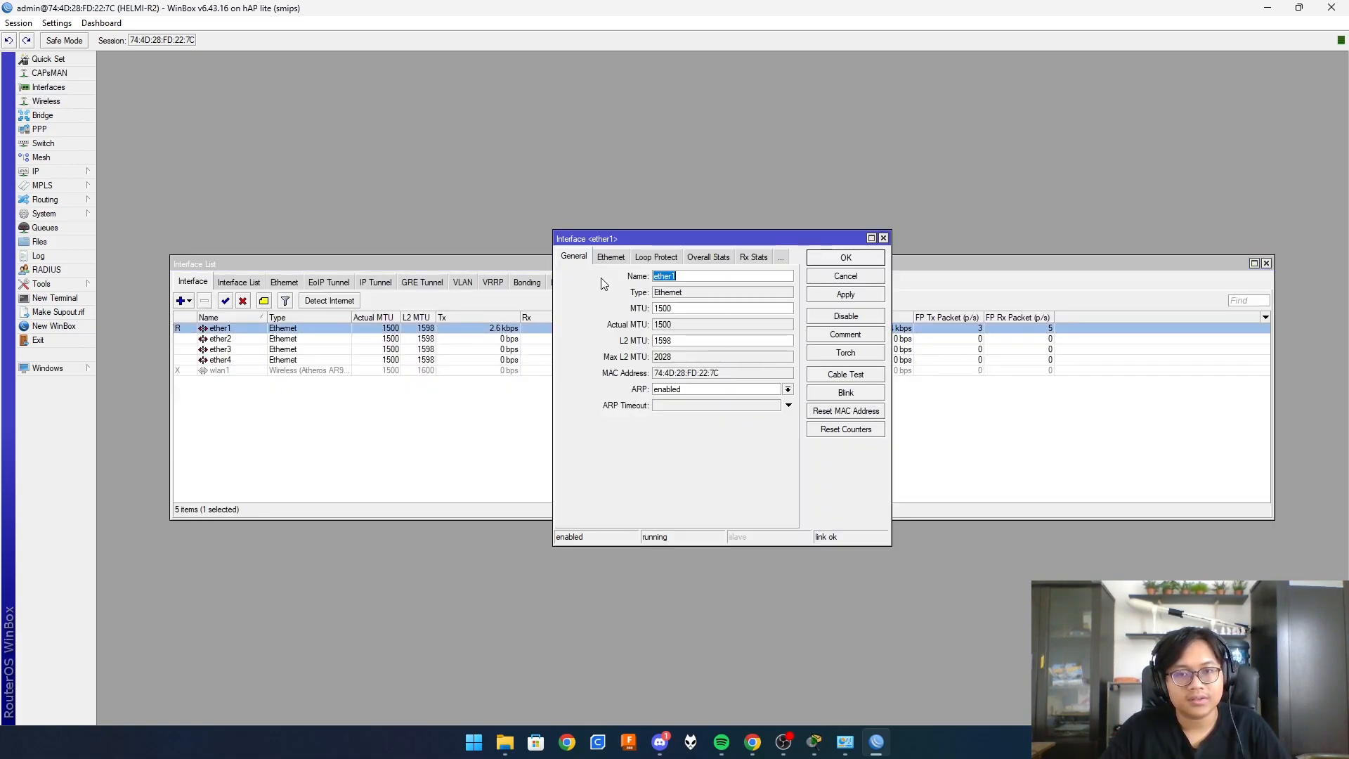
{"action": "key", "text": "End"}
{"action": "type", "text": "-"}
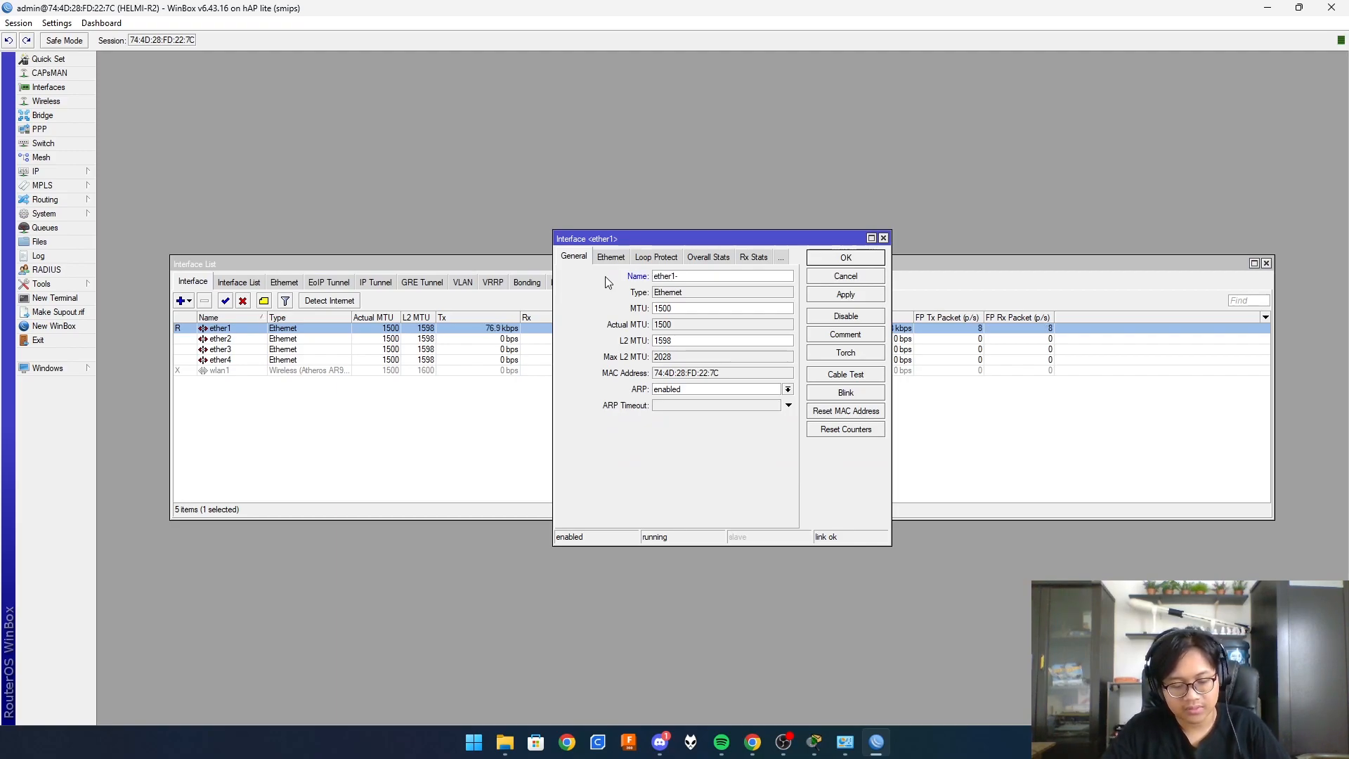
{"action": "type", "text": "KE R2"}
{"action": "left_click", "coordinate": [870, 296]}
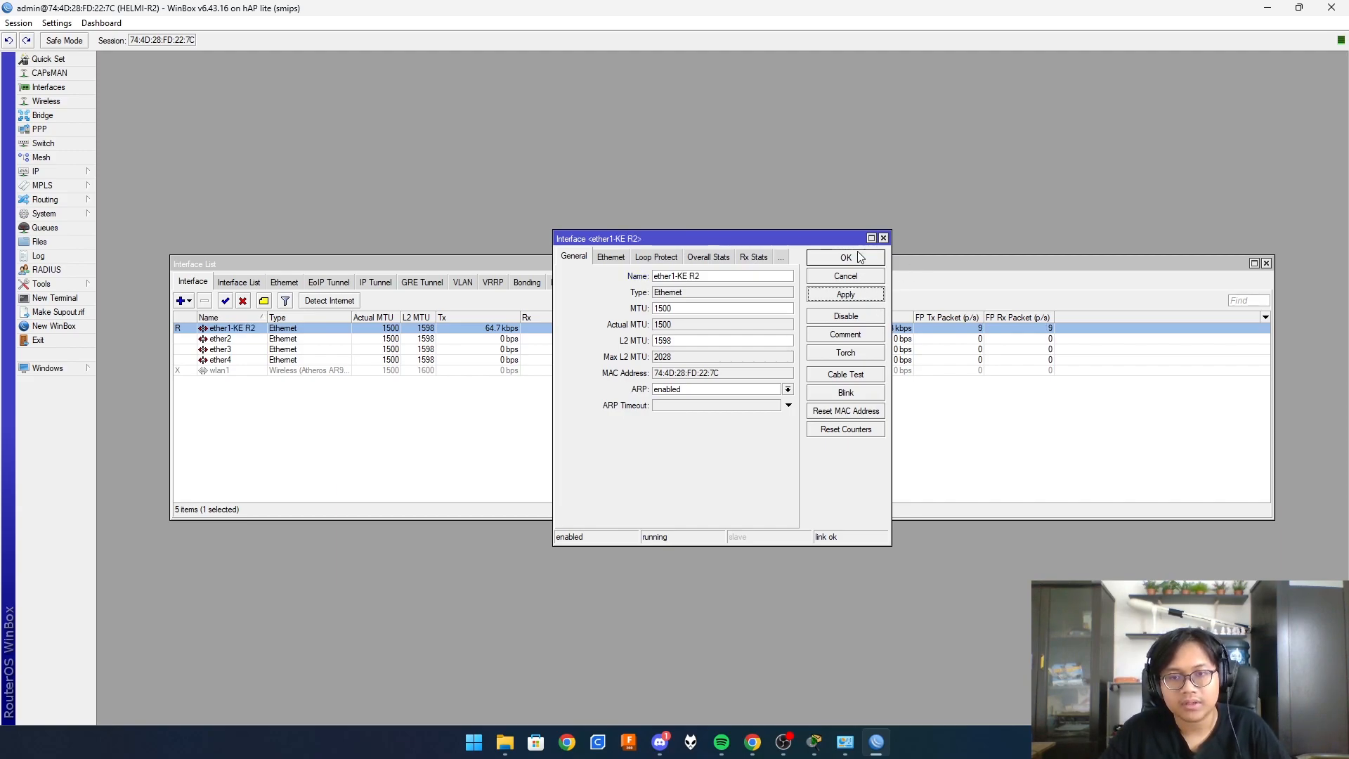
{"action": "left_click", "coordinate": [845, 257]}
- Rename ether2 to ether2-PCB and ether3 to ether3-PCC
{"action": "double_click", "coordinate": [226, 339]}
{"action": "left_click", "coordinate": [694, 276]}
{"action": "type", "text": "-PCB"}
{"action": "left_click", "coordinate": [850, 258]}
{"action": "double_click", "coordinate": [222, 349]}
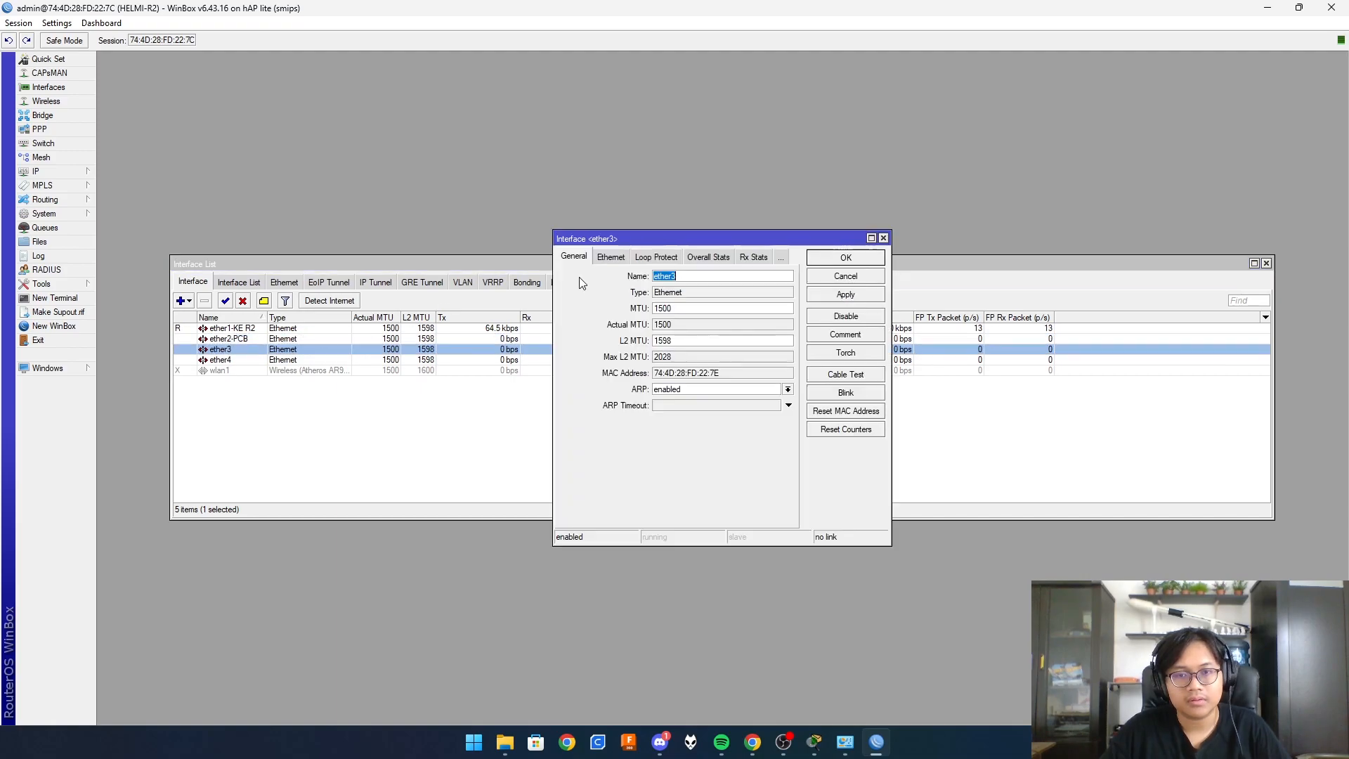
{"action": "left_click", "coordinate": [715, 276]}
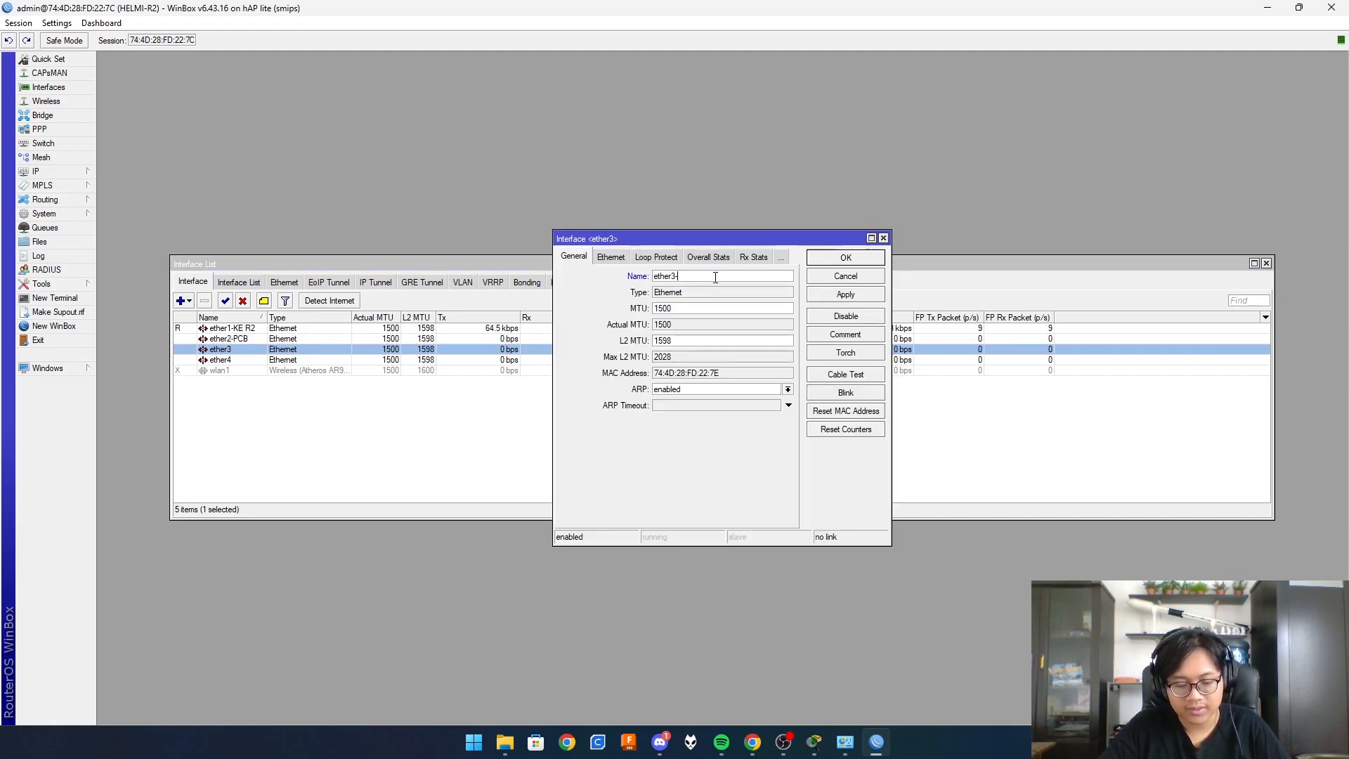
{"action": "type", "text": "-PCC"}
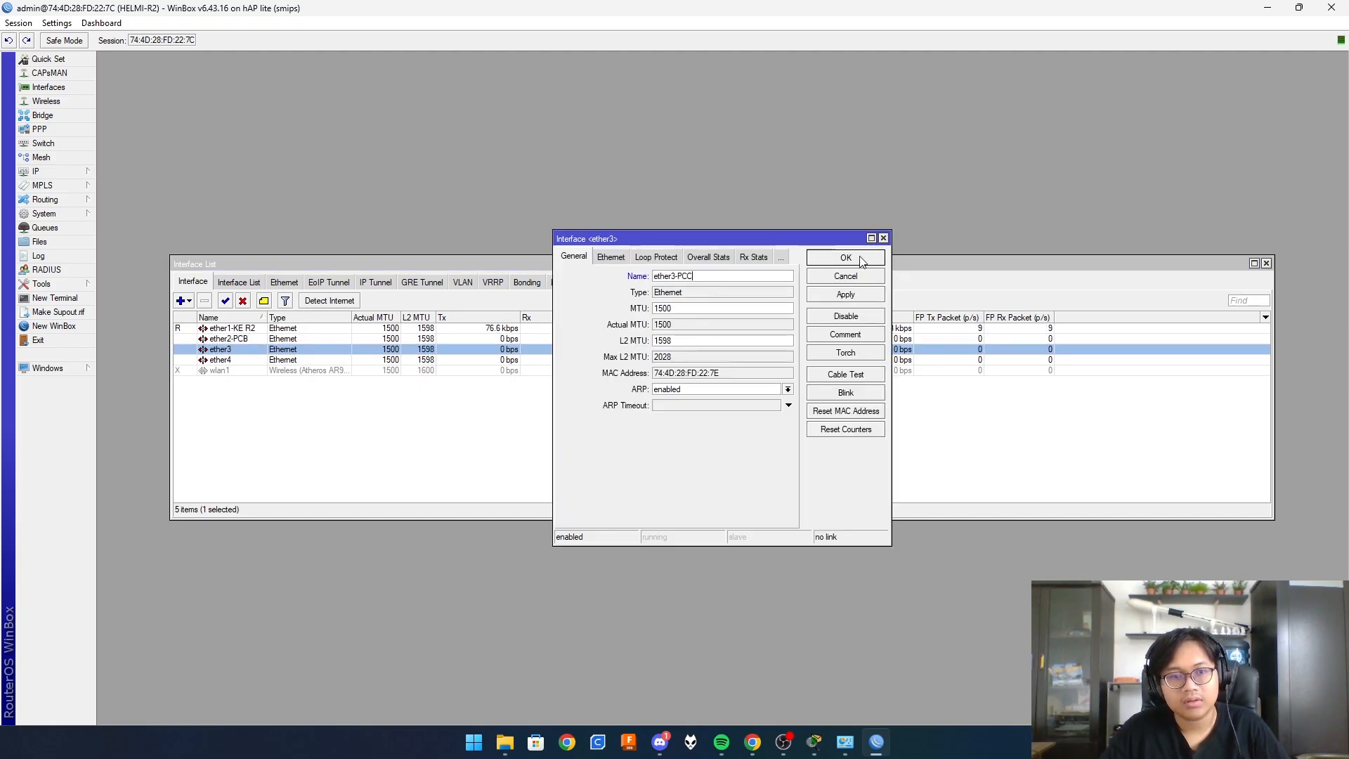
{"action": "left_click", "coordinate": [847, 258]}
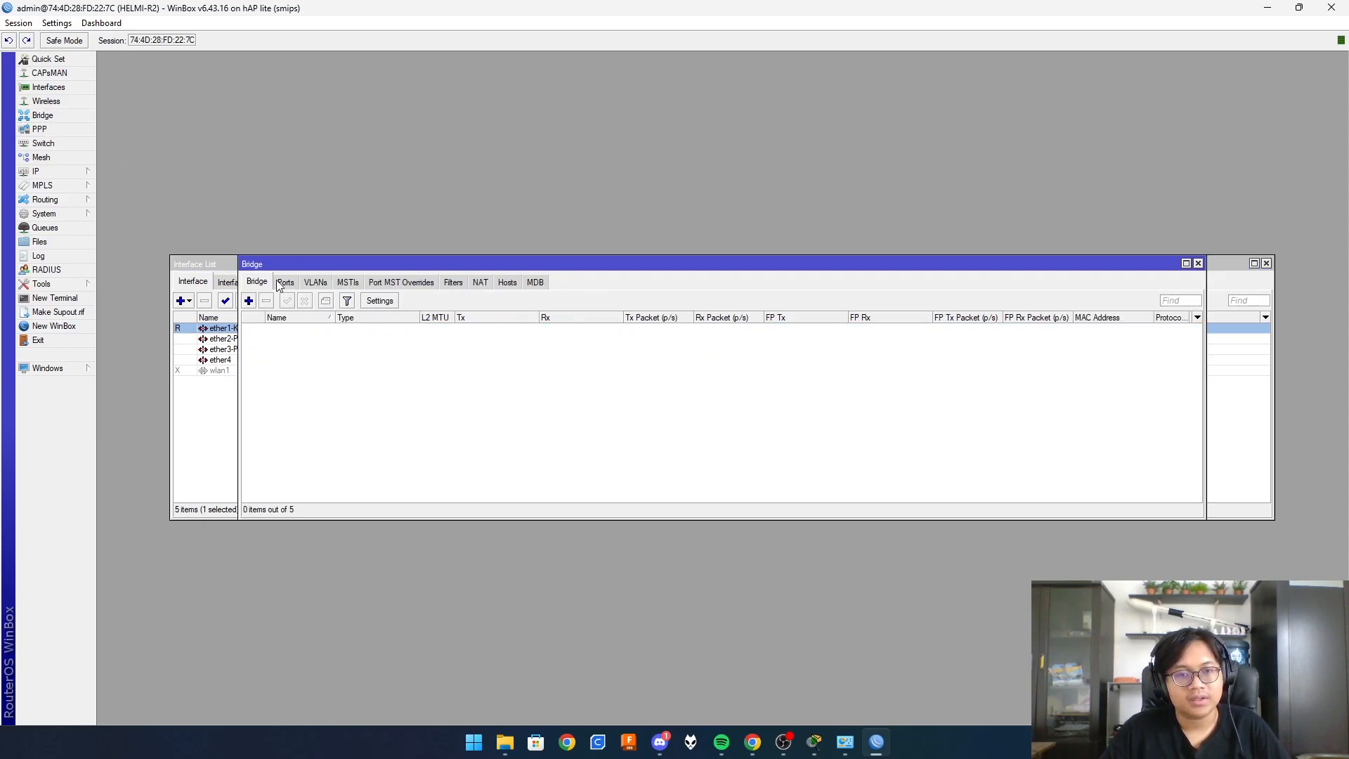
- Create bridge bridge1-LAN and add ether1-KE R2 as its first port
{"action": "left_click", "coordinate": [249, 301]}
{"action": "left_click", "coordinate": [702, 276]}
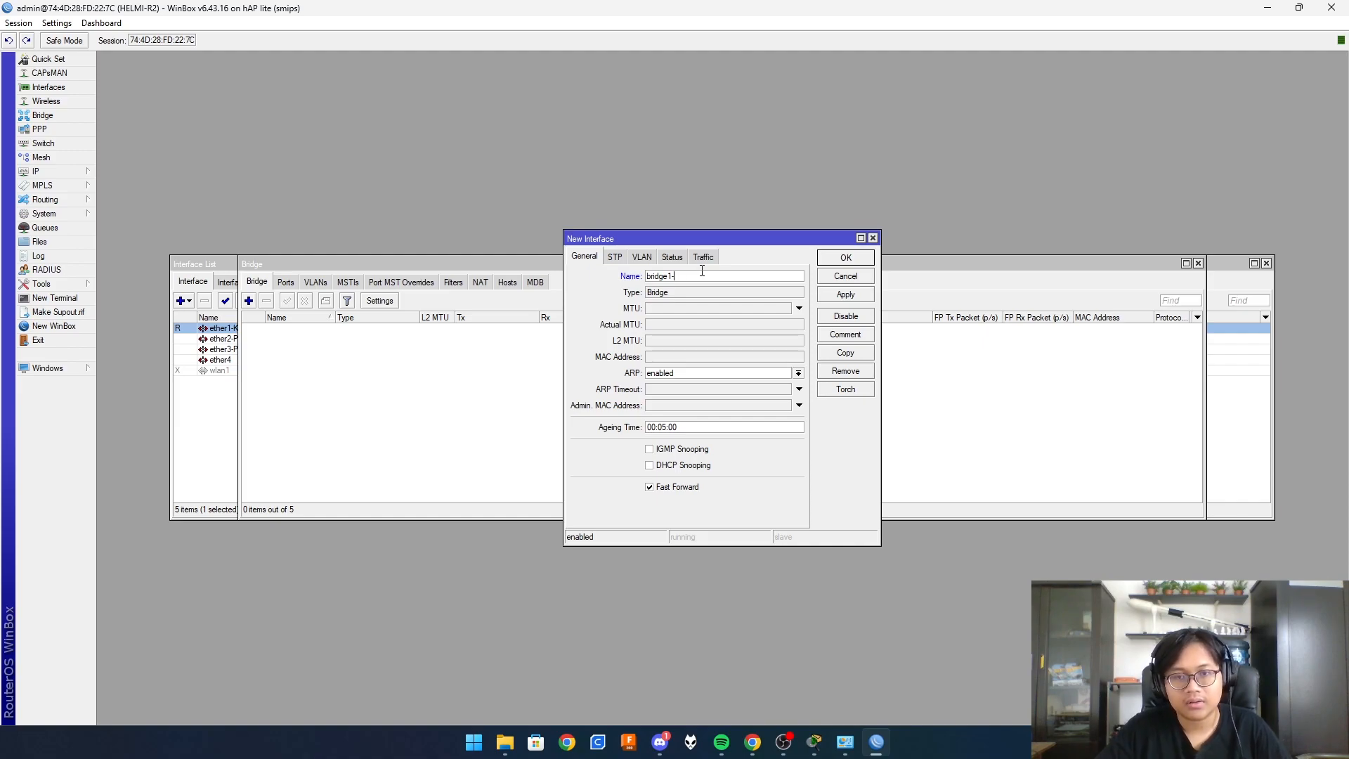
{"action": "left_click", "coordinate": [846, 257]}
{"action": "left_click", "coordinate": [287, 282]}
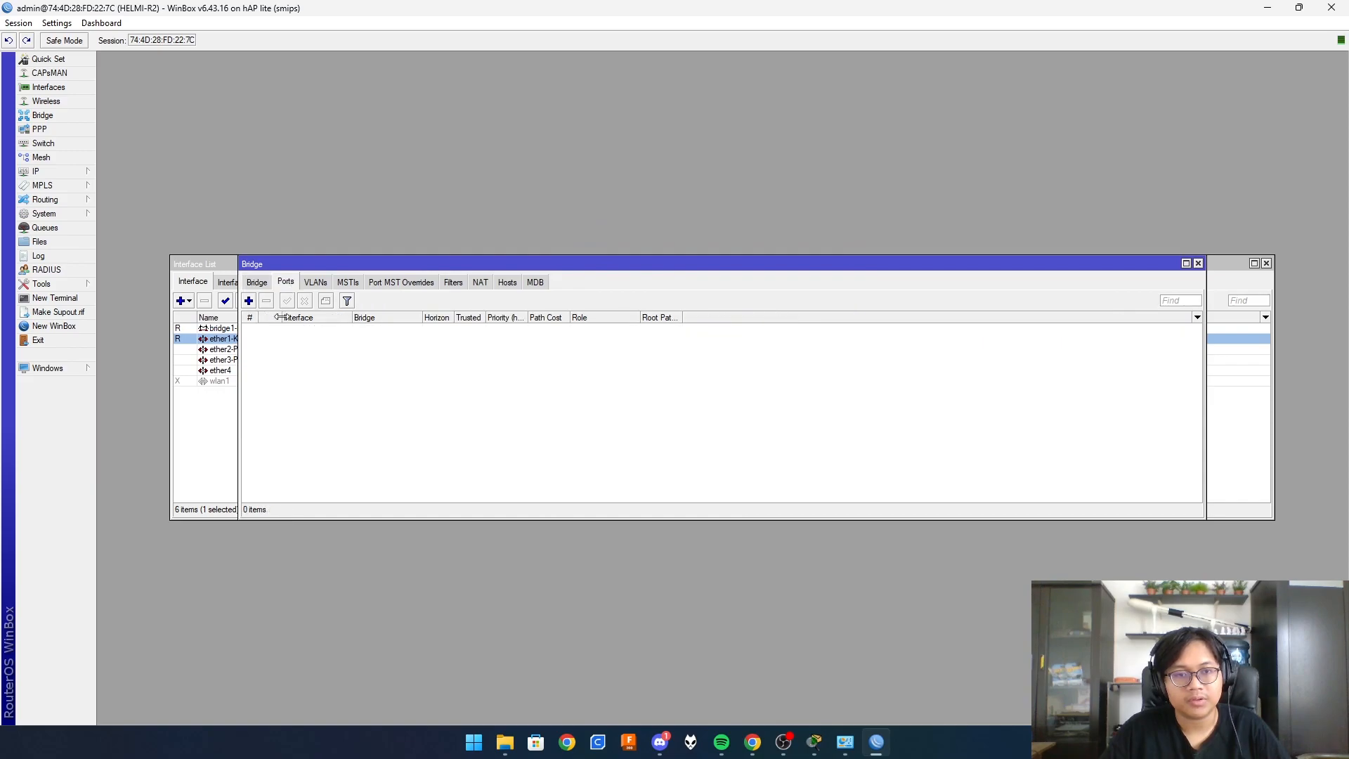
{"action": "left_click", "coordinate": [249, 301]}
{"action": "left_click", "coordinate": [690, 328]}
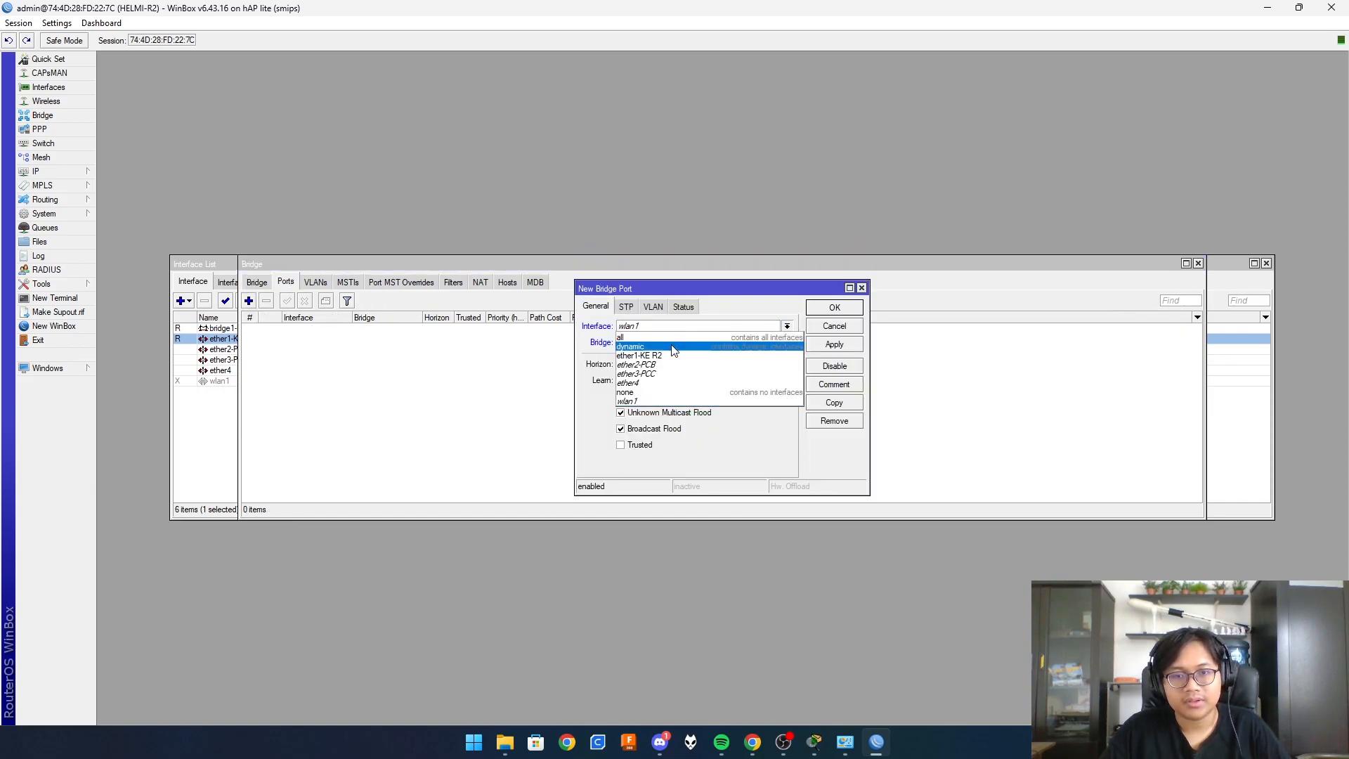
{"action": "left_click", "coordinate": [692, 350]}
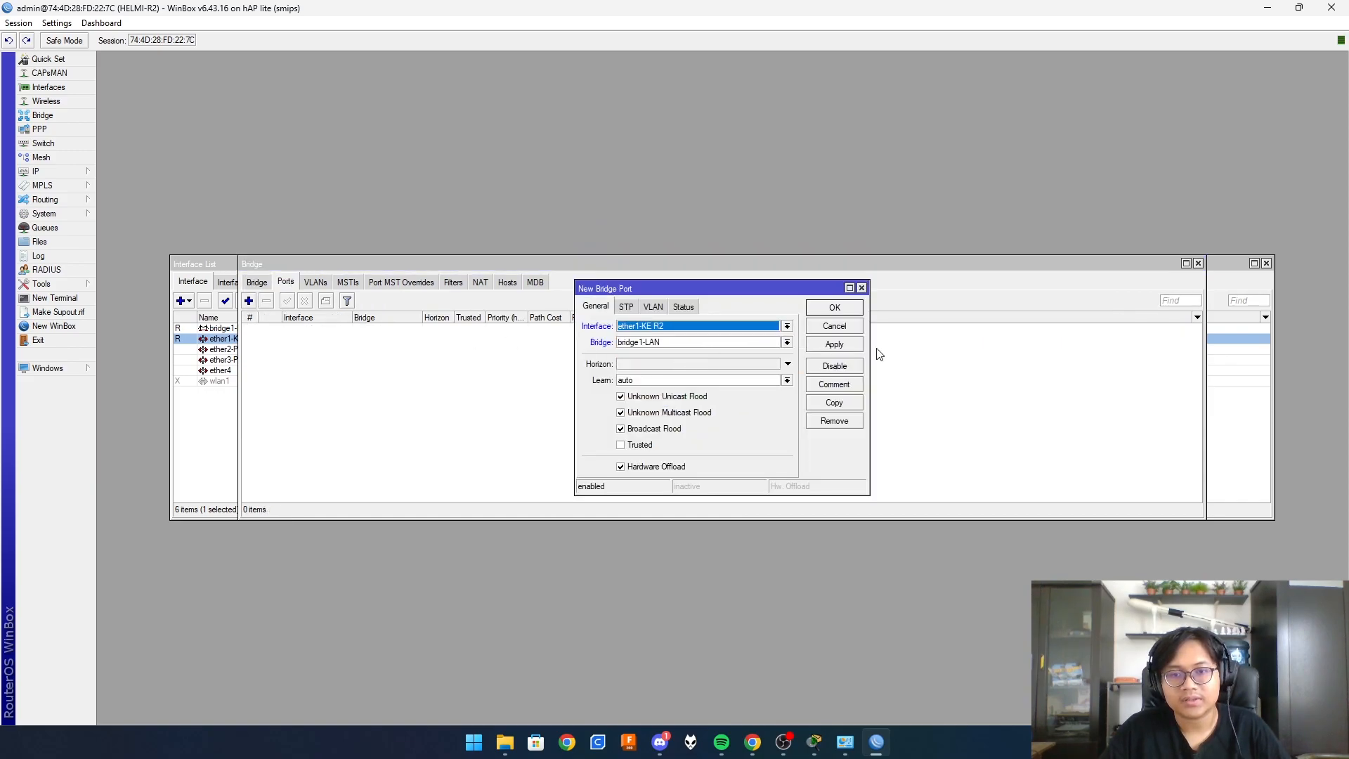
{"action": "left_click", "coordinate": [818, 349]}
- Add ether2-PCB and ether3-PCC as further bridge1-LAN ports and close the port dialogs
{"action": "left_click", "coordinate": [835, 402]}
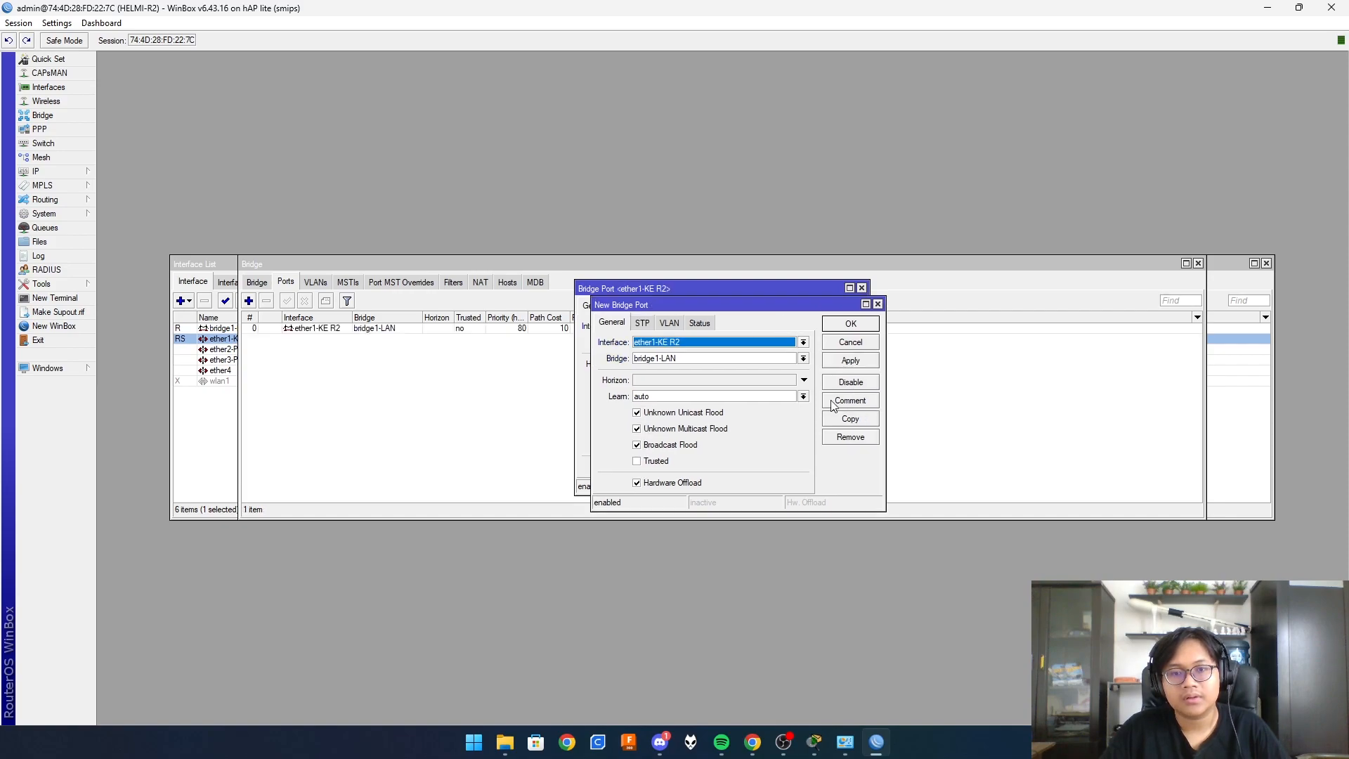
{"action": "left_click", "coordinate": [669, 345]}
{"action": "left_click", "coordinate": [761, 381]}
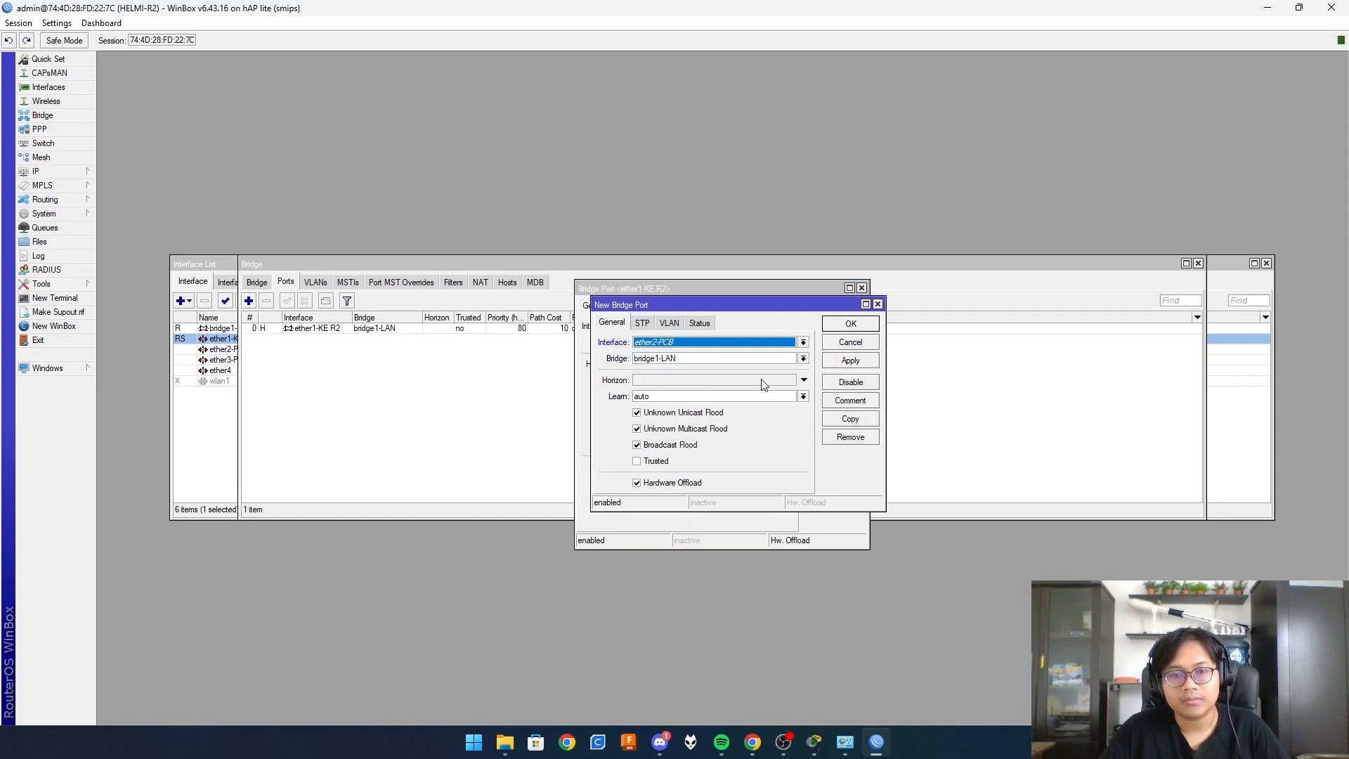
{"action": "left_click", "coordinate": [851, 361]}
{"action": "left_click", "coordinate": [850, 419]}
{"action": "left_click", "coordinate": [654, 359]}
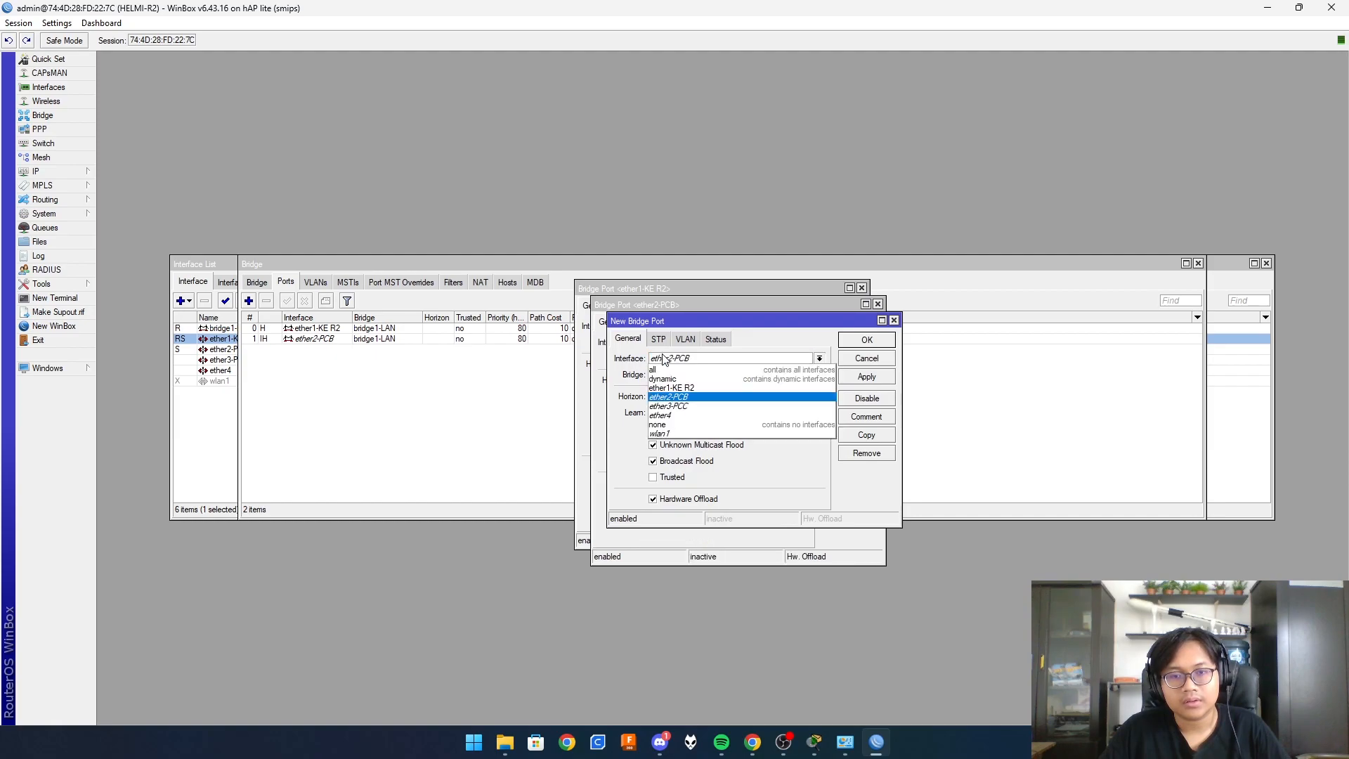
{"action": "left_click", "coordinate": [684, 405]}
{"action": "left_click", "coordinate": [878, 380]}
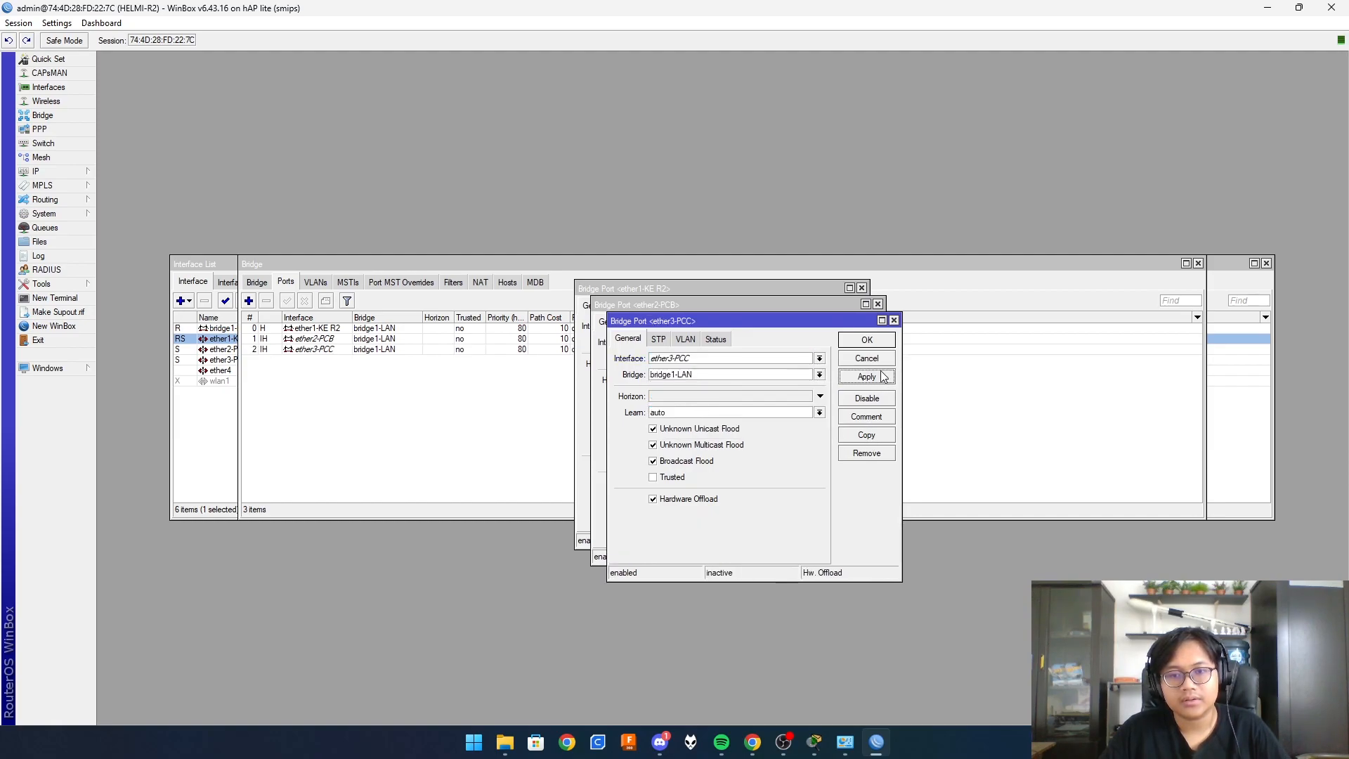
{"action": "left_click", "coordinate": [886, 344]}
{"action": "left_click", "coordinate": [830, 327]}
{"action": "left_click", "coordinate": [844, 313]}
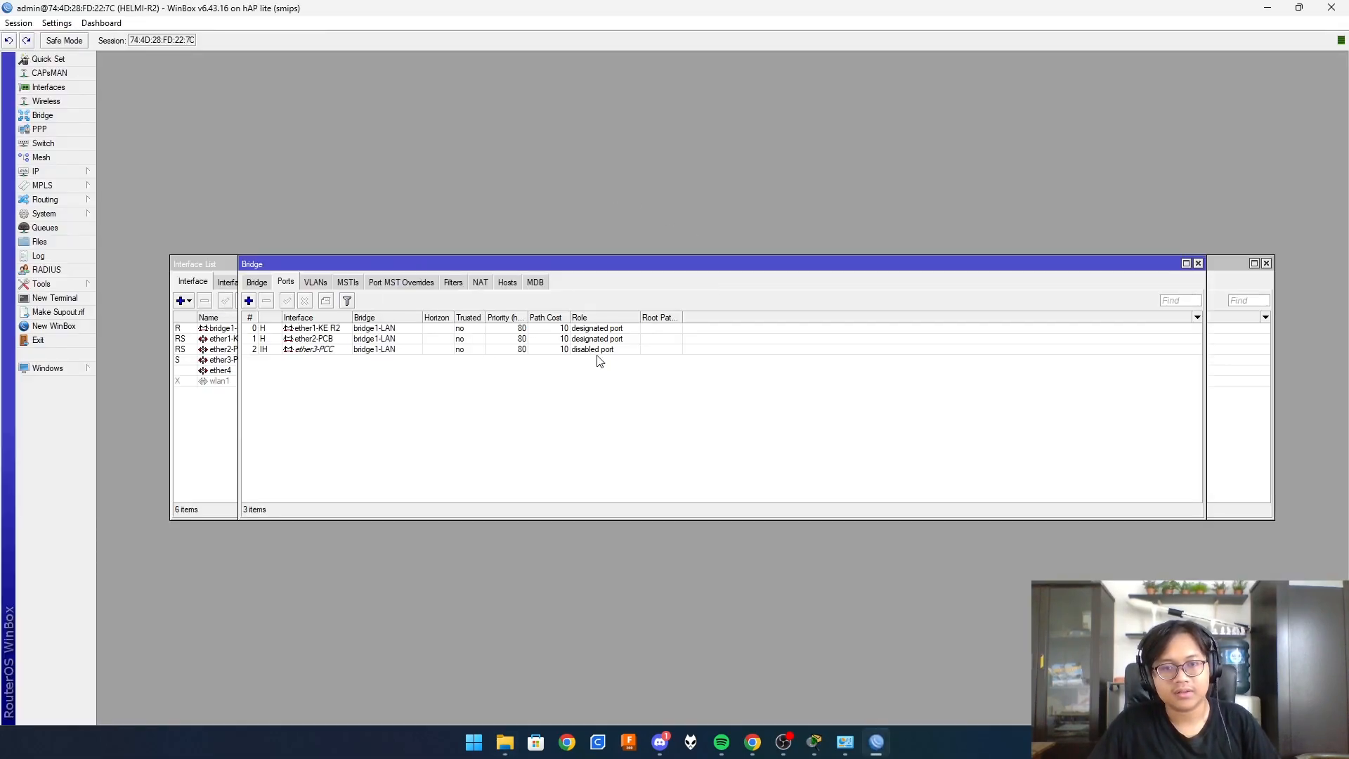
- Check the ether2-PCB bridge port and interface, then bring back the Network and Sharing Center
{"action": "left_click", "coordinate": [316, 340]}
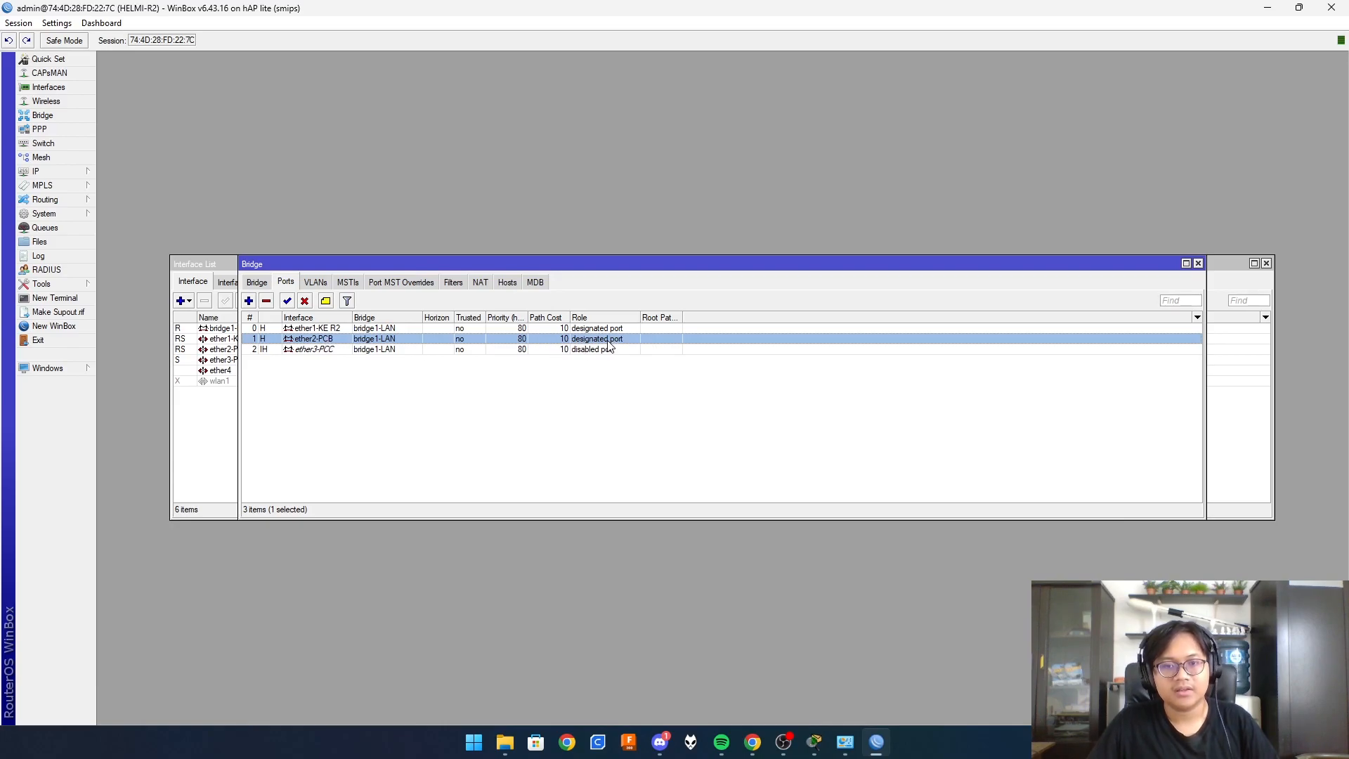
{"action": "left_click", "coordinate": [60, 88]}
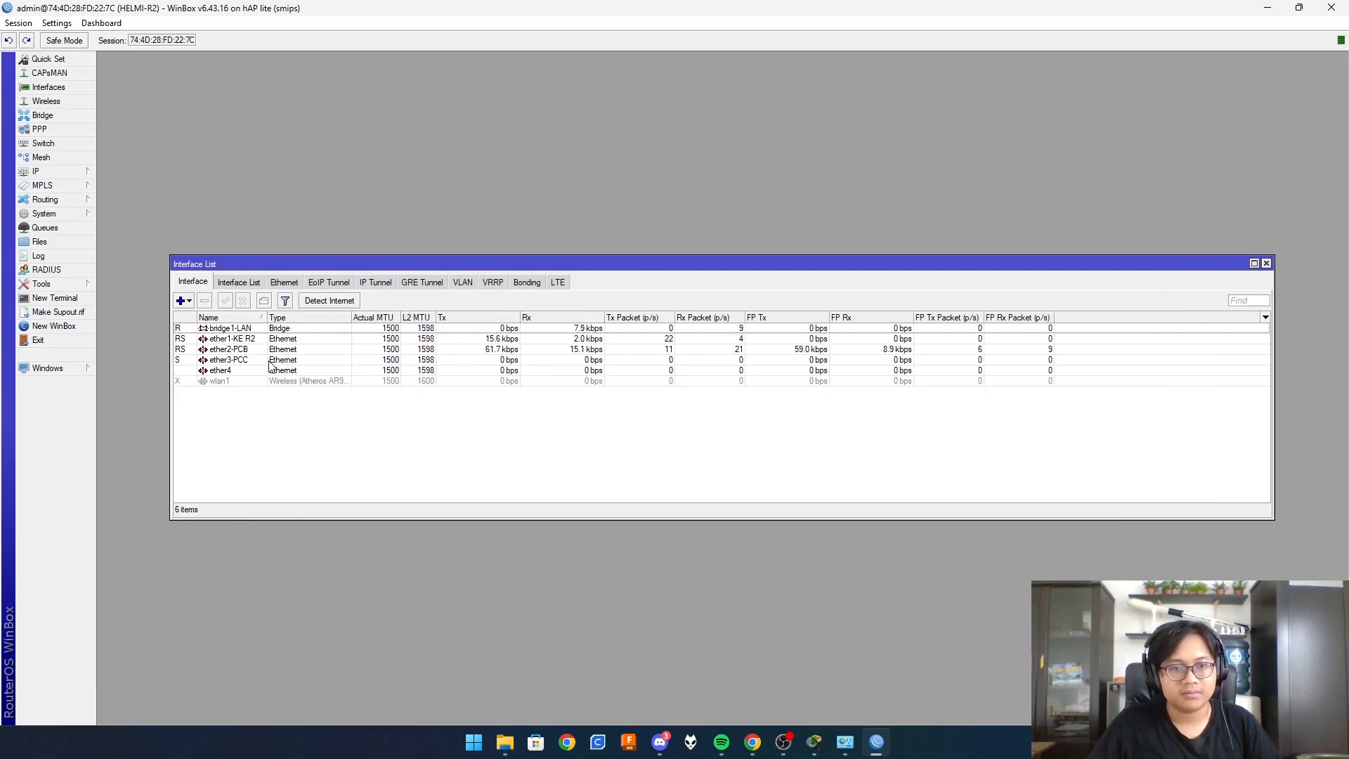
{"action": "left_click", "coordinate": [221, 350]}
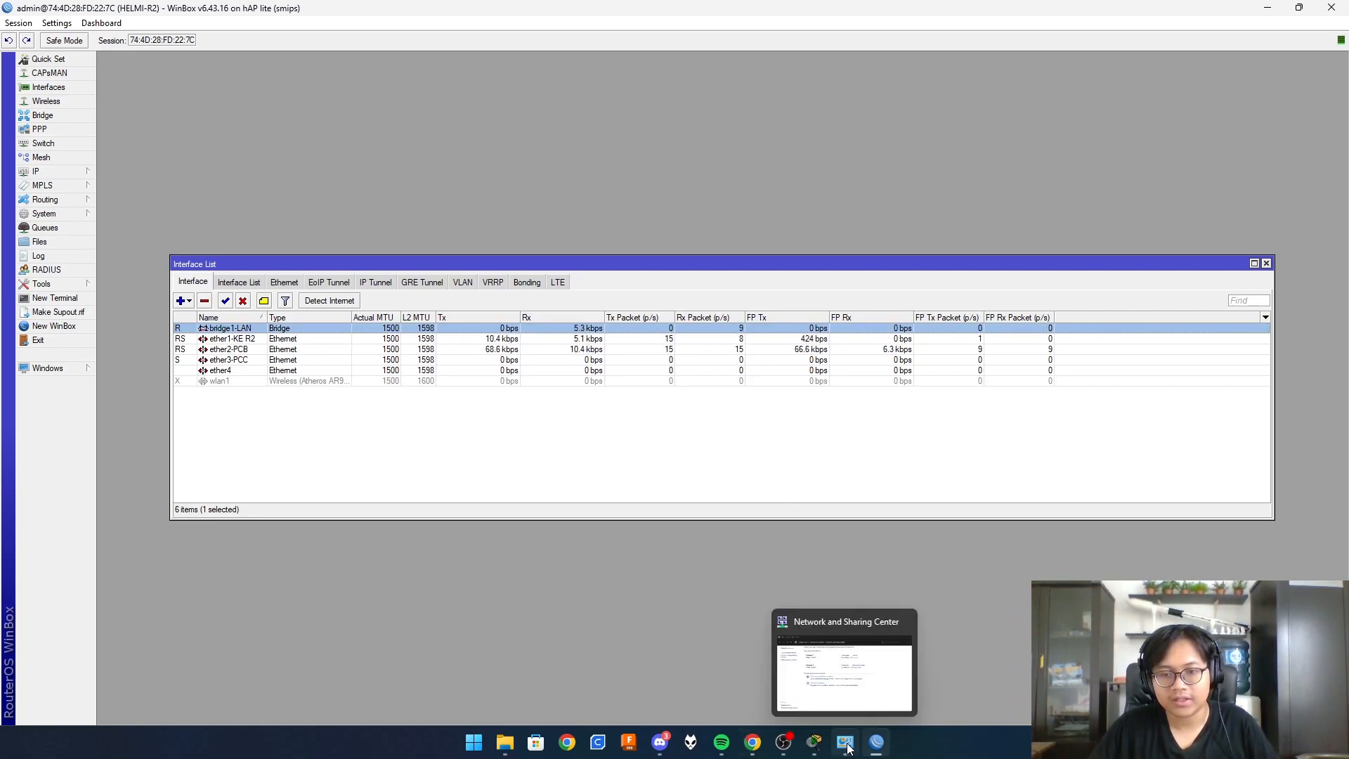
{"action": "left_click", "coordinate": [845, 742]}
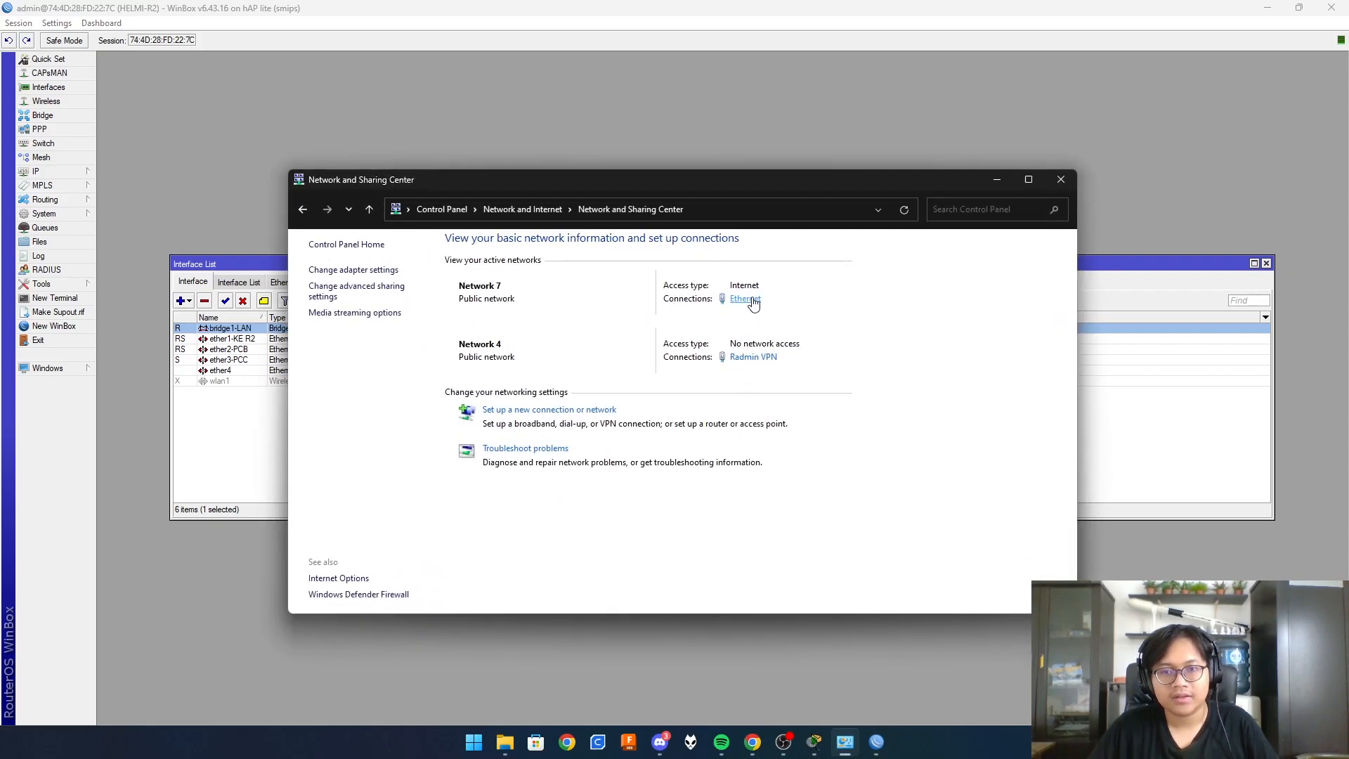
- Open the Ethernet status and cross-check the Packet Tracer diagram
{"action": "left_click", "coordinate": [753, 303]}
{"action": "left_click", "coordinate": [816, 746]}
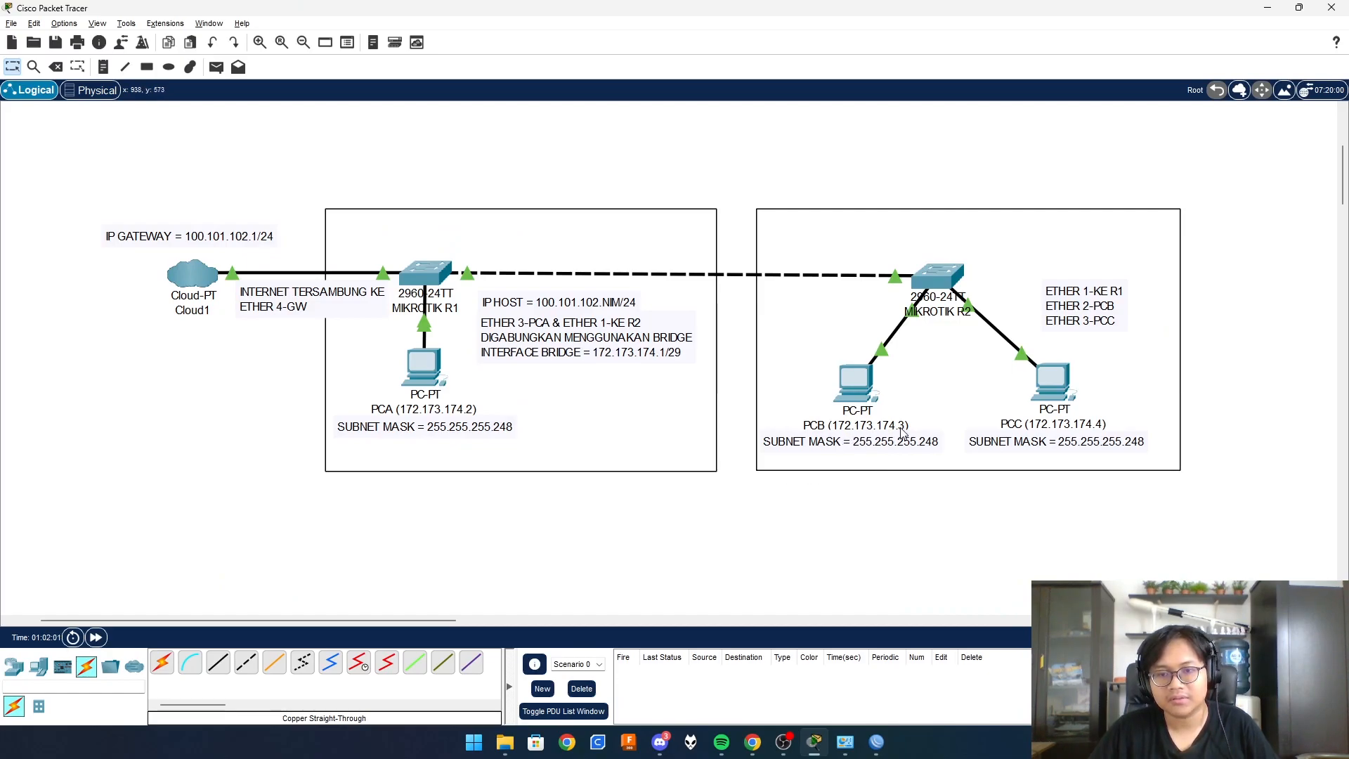
{"action": "mouse_move", "coordinate": [874, 747]}
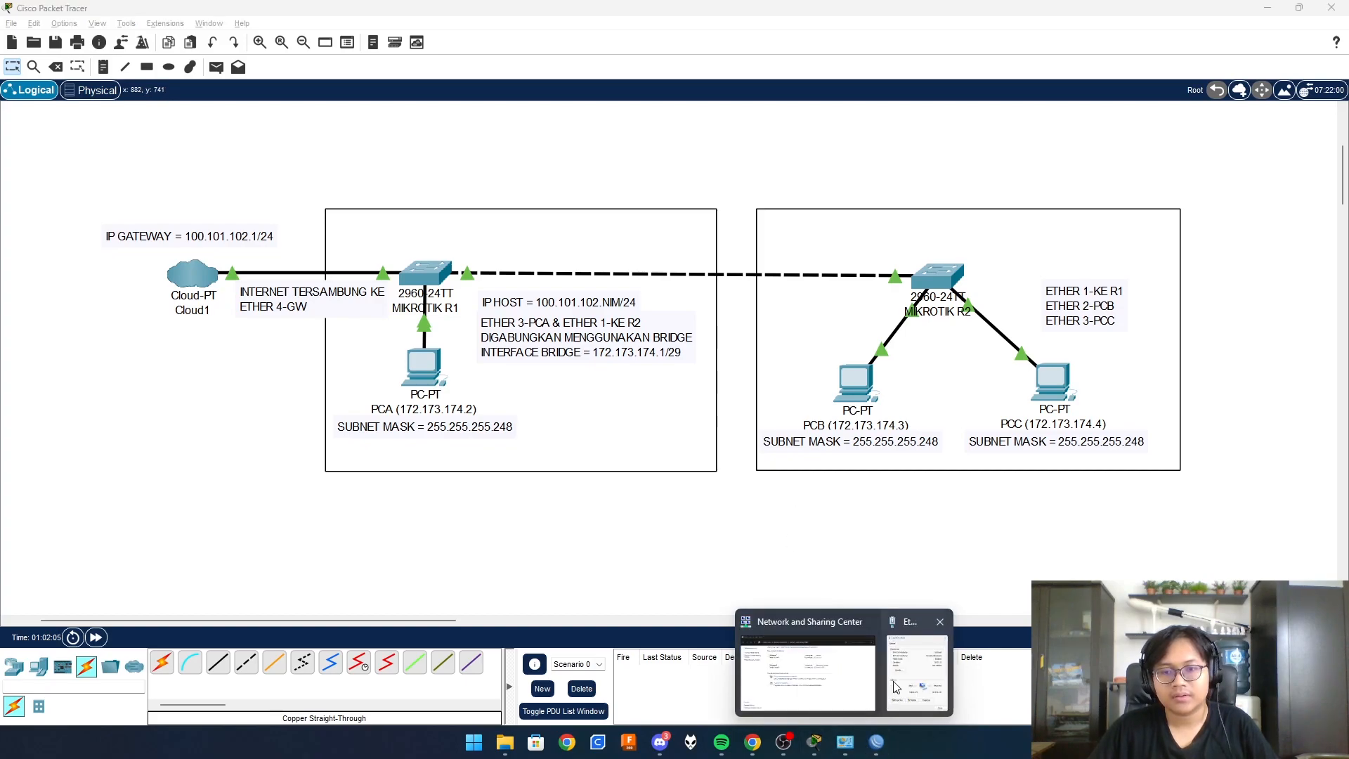
{"action": "left_click", "coordinate": [914, 667]}
- Re-save IPv4 172.173.174.3, mask 255.255.255.248, gateway and DNS 172.173.174.1, accepting the gateway warning
{"action": "left_click", "coordinate": [590, 488]}
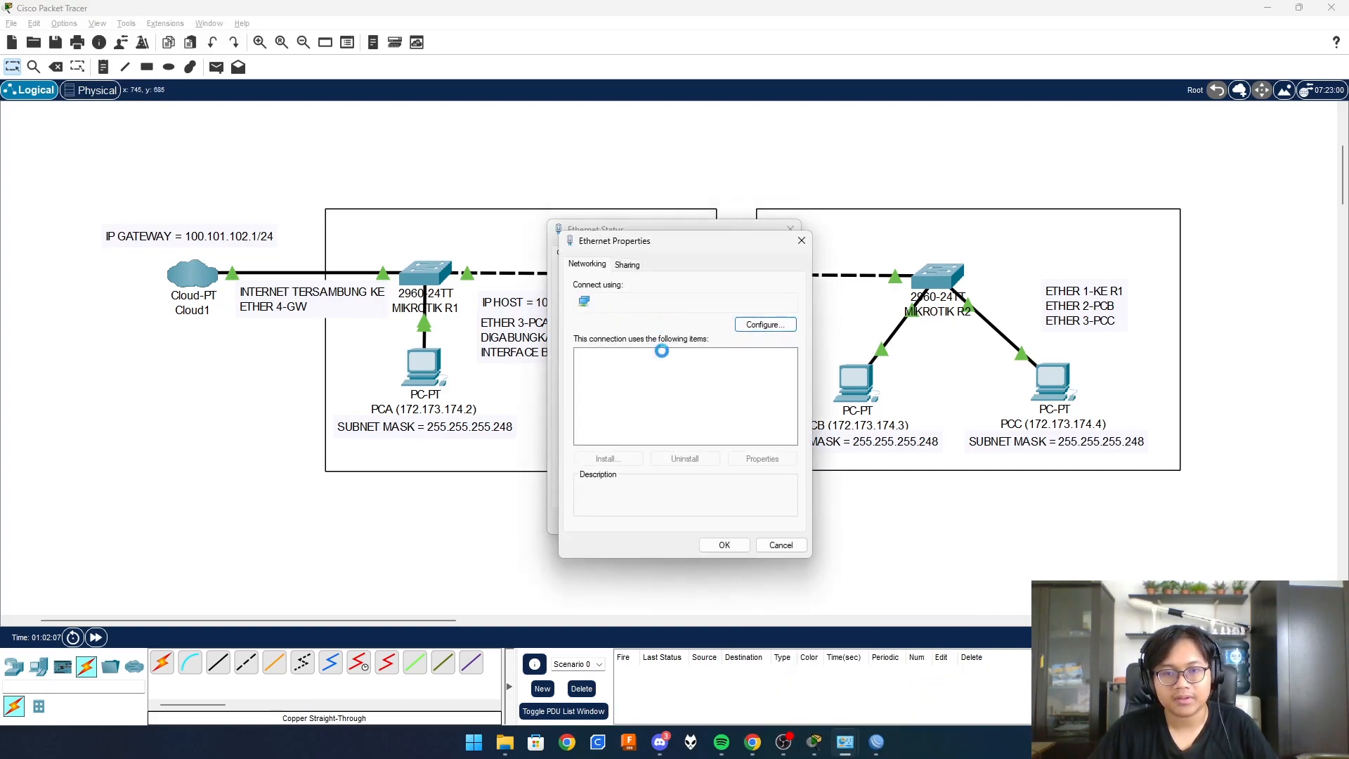
{"action": "double_click", "coordinate": [621, 417]}
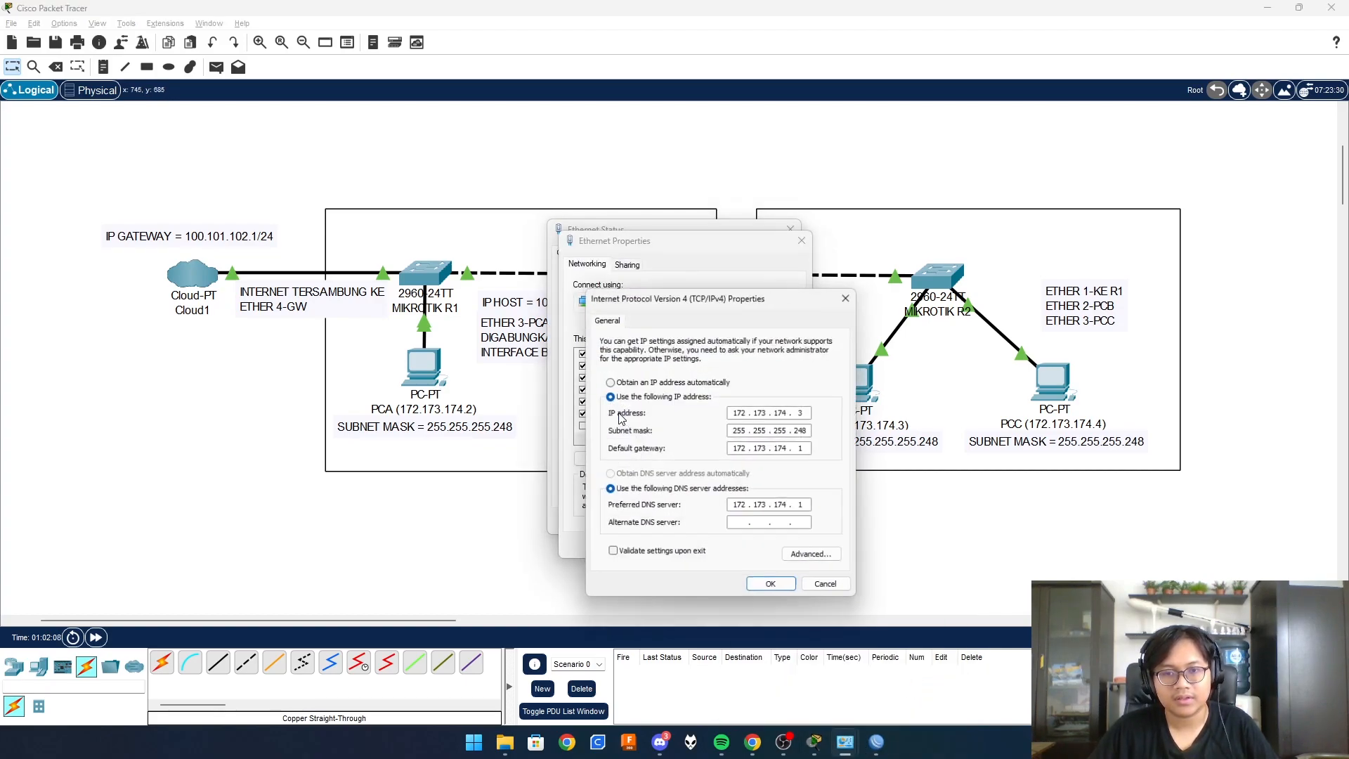
{"action": "left_click", "coordinate": [811, 412]}
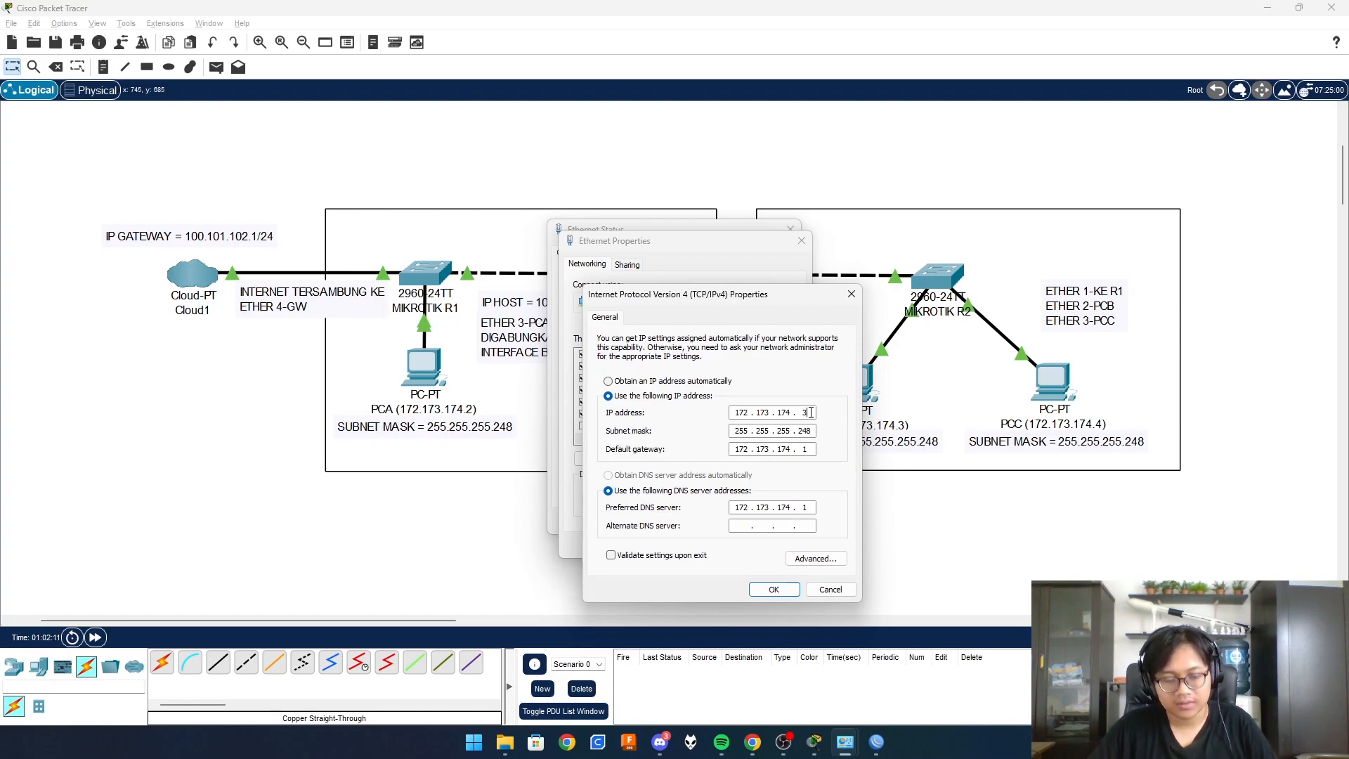
{"action": "left_click", "coordinate": [774, 588]}
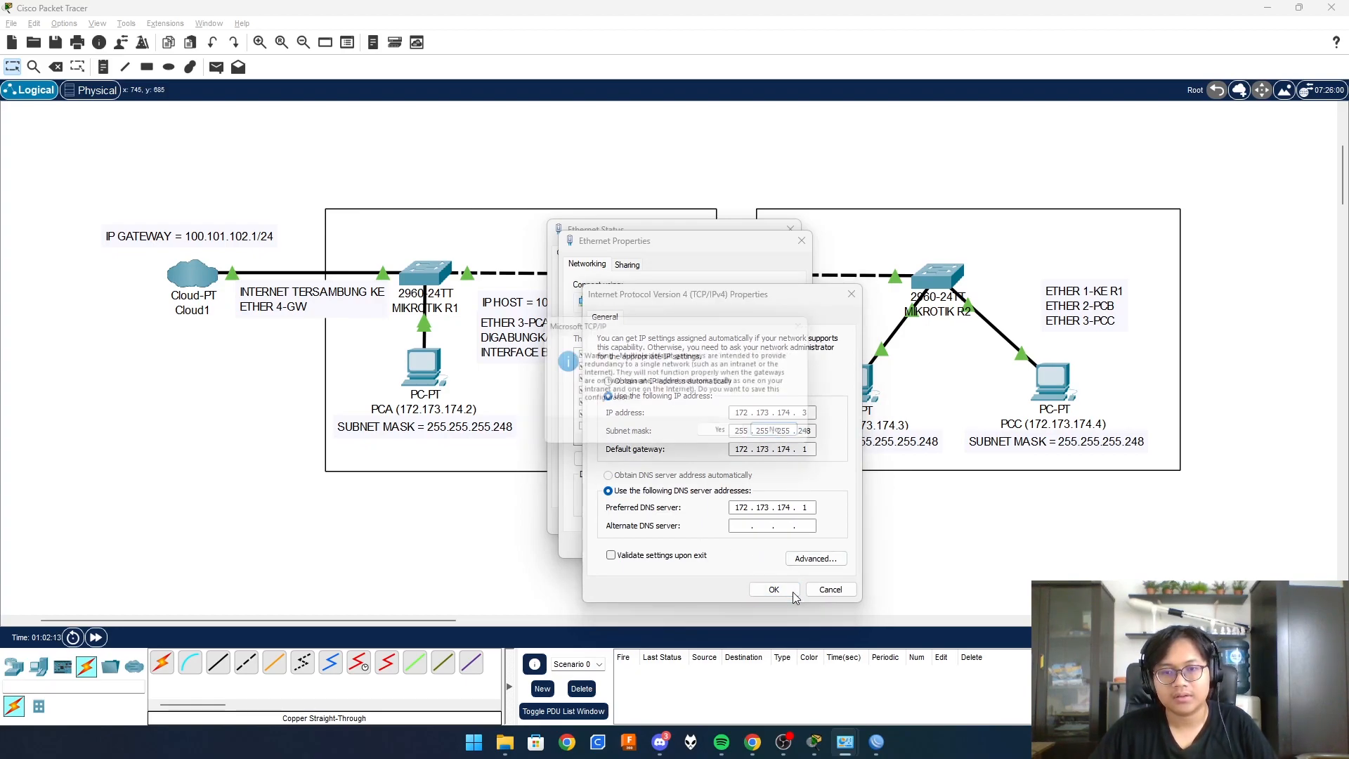
{"action": "left_click", "coordinate": [728, 436]}
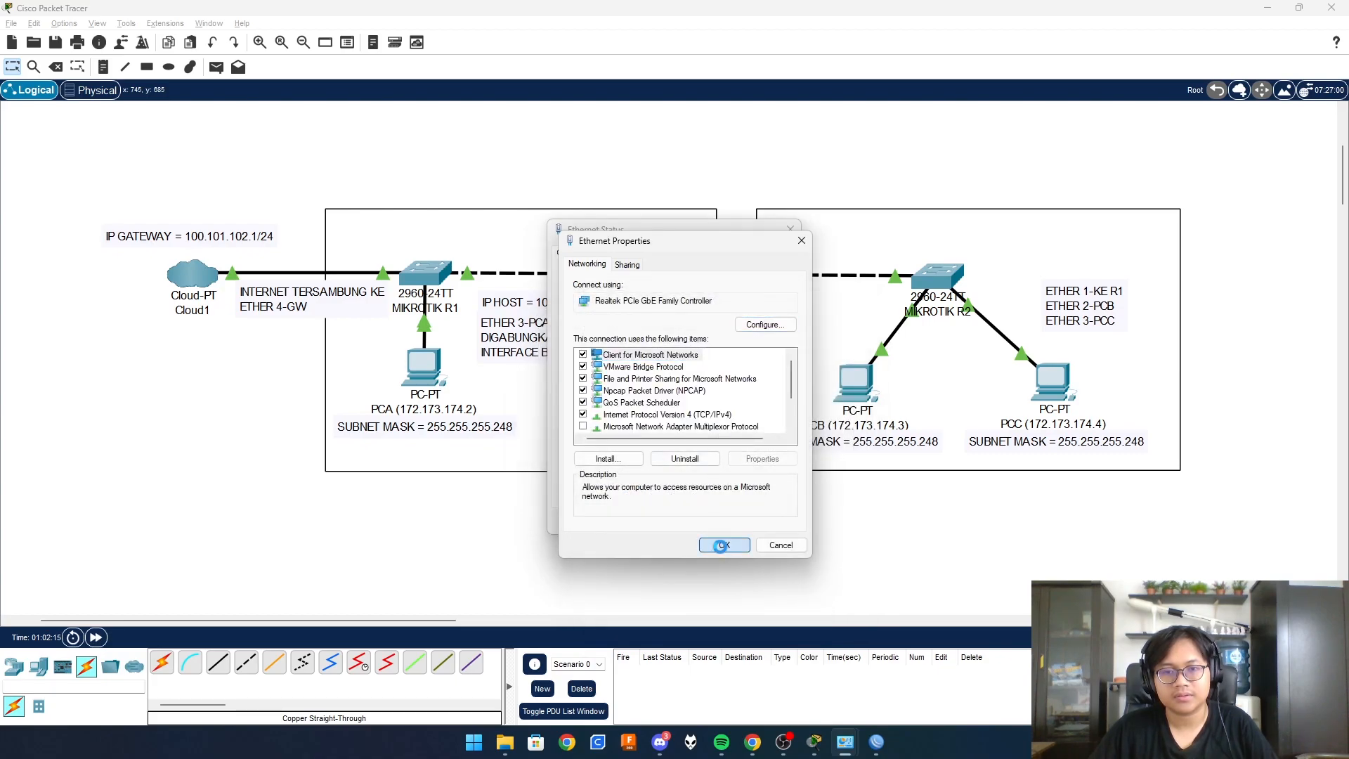
{"action": "left_click", "coordinate": [724, 548]}
{"action": "left_click", "coordinate": [768, 521]}
{"action": "mouse_move", "coordinate": [863, 735]}
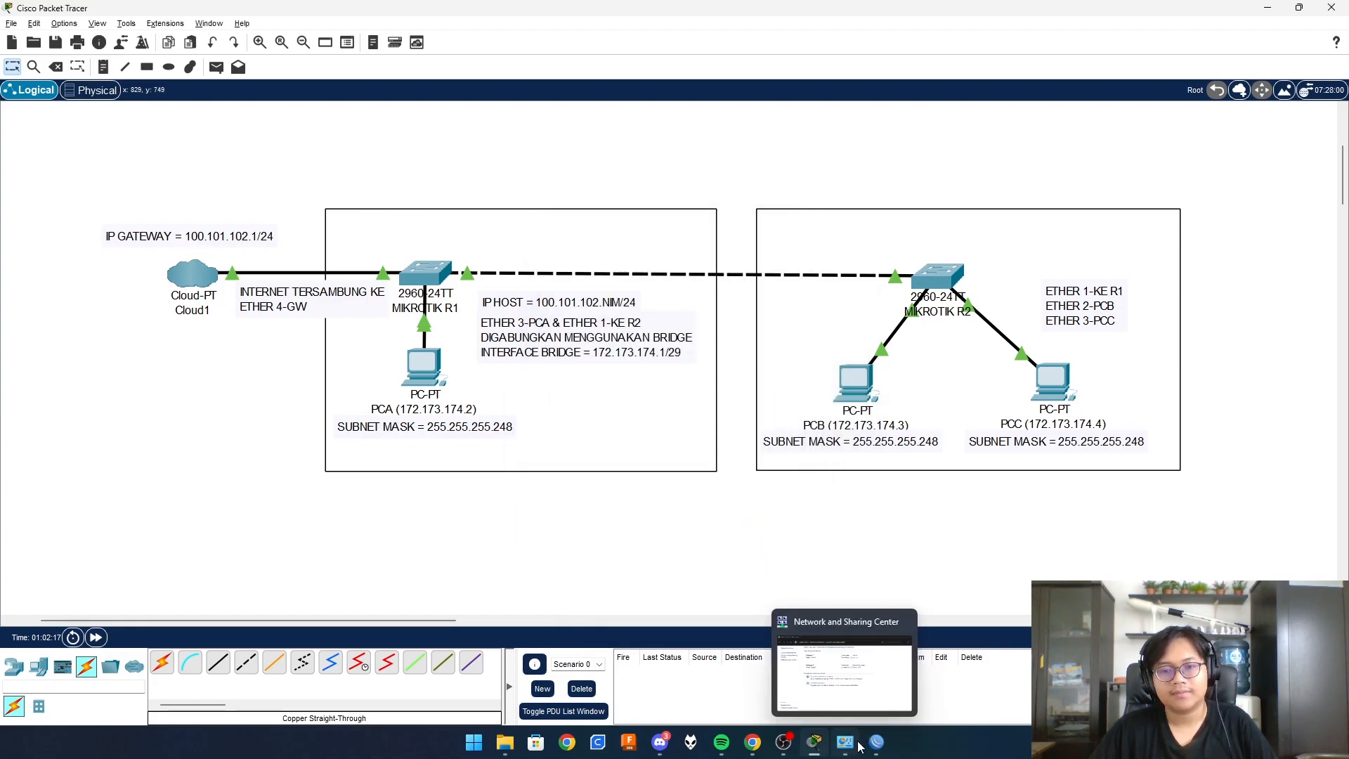
{"action": "left_click", "coordinate": [847, 744]}
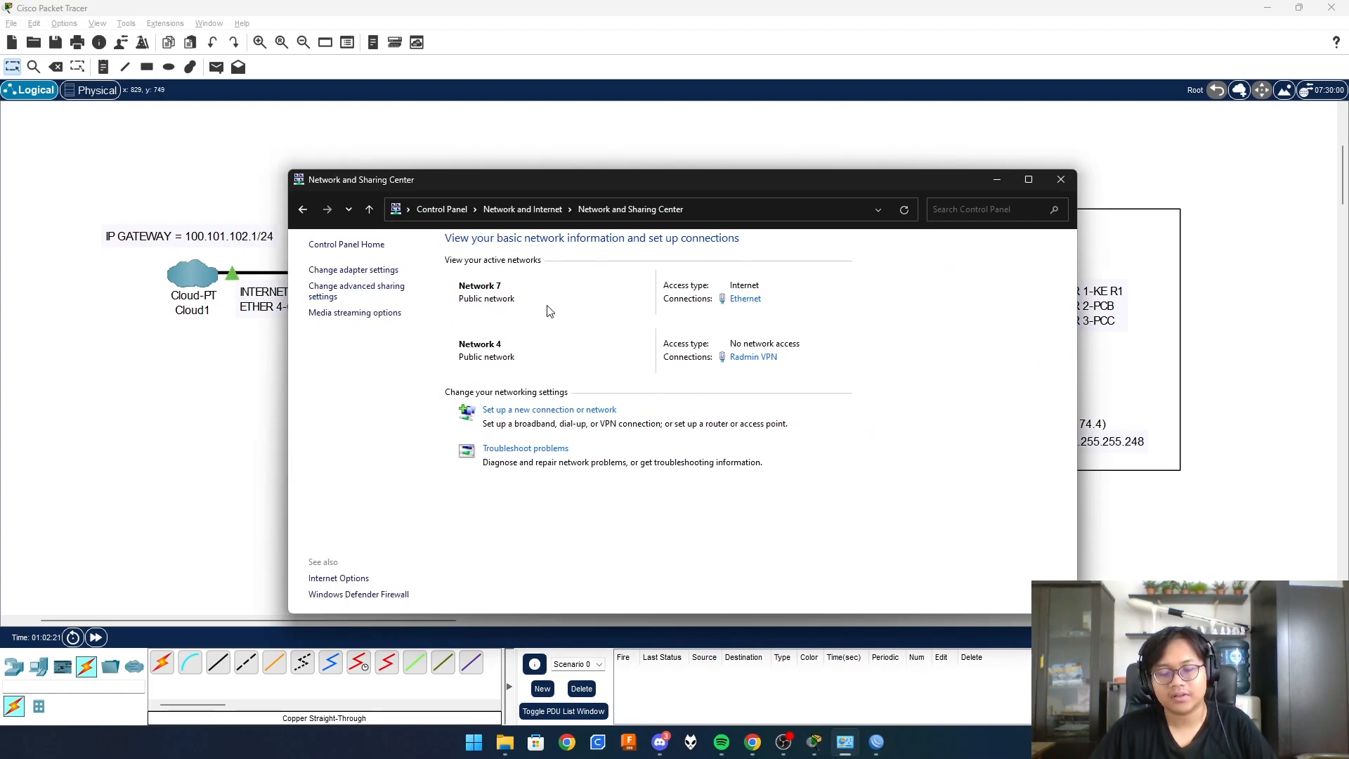
{"action": "left_click", "coordinate": [753, 742]}
- Close the extra Home tab and load teams in the Classroom tab's address bar
{"action": "left_click", "coordinate": [34, 9]}
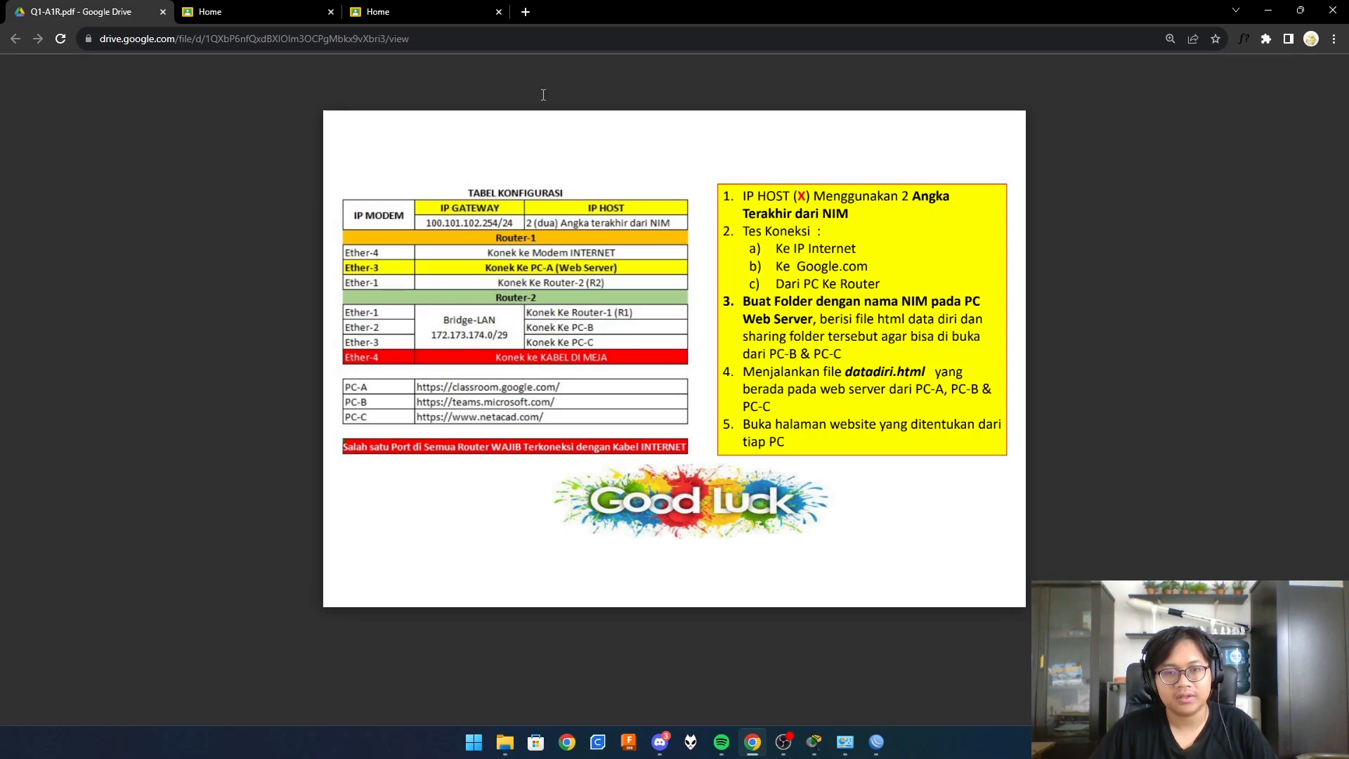
{"action": "left_click", "coordinate": [499, 12]}
{"action": "left_click", "coordinate": [266, 12]}
{"action": "left_click", "coordinate": [265, 42]}
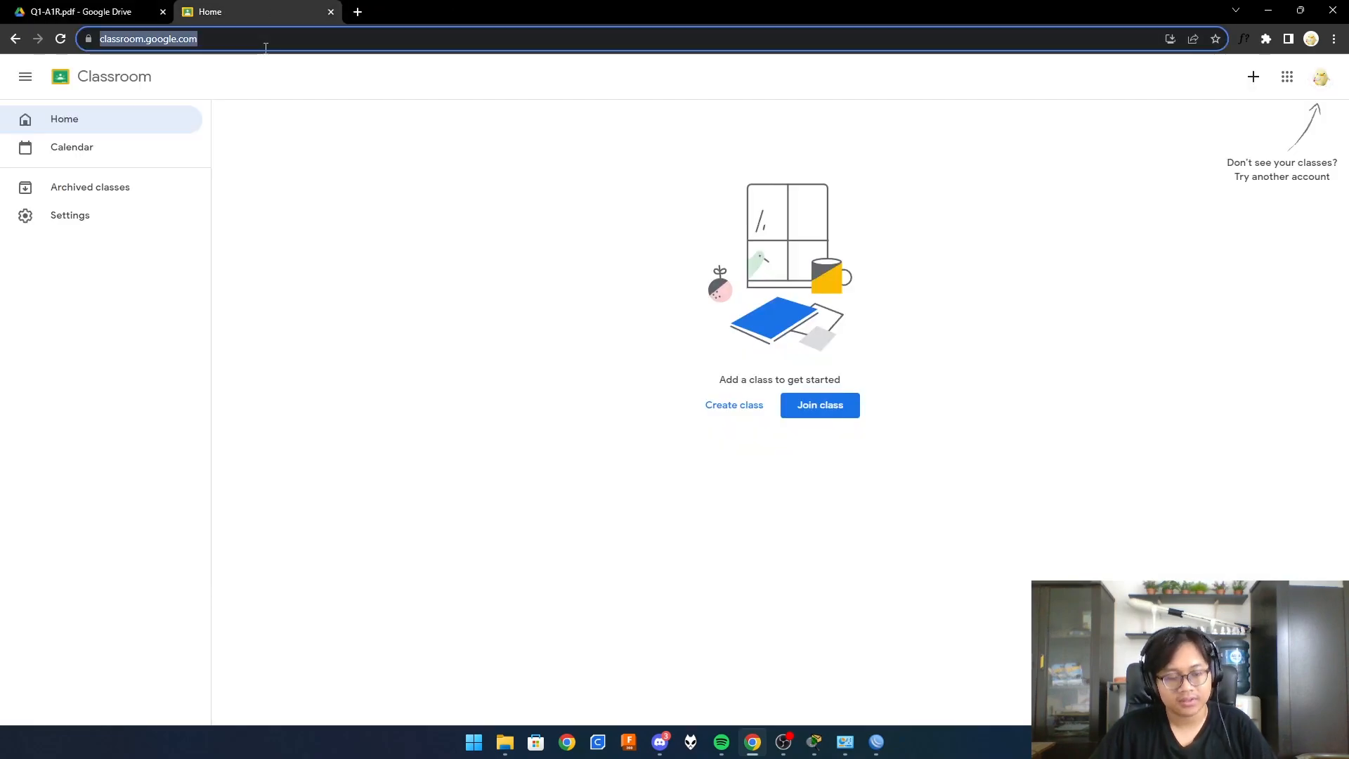
{"action": "type", "text": "teams.microsoft"}
{"action": "key", "text": "Return"}
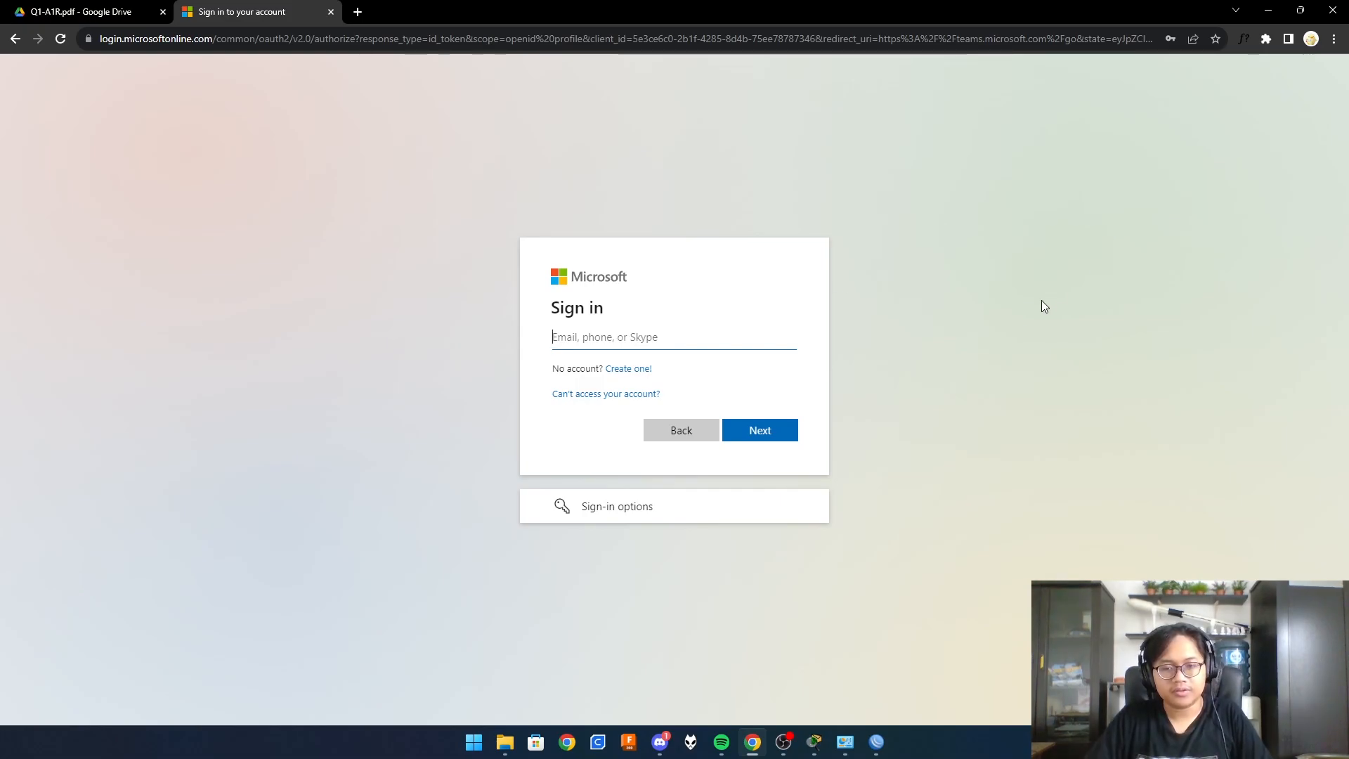
{"action": "key", "text": "super+s"}
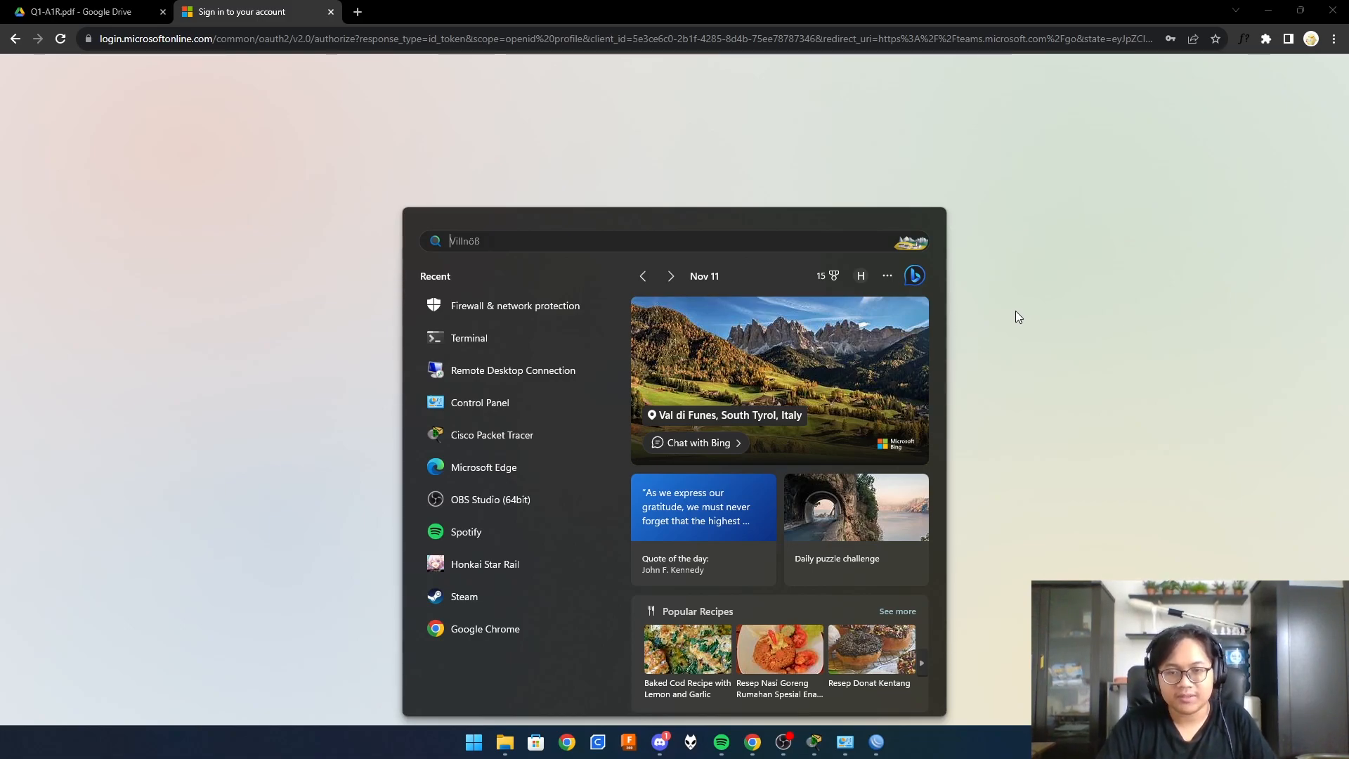
- Ping 172.173.174.2 from a PowerShell terminal, getting 4 of 4 replies with 0% loss
{"action": "left_click", "coordinate": [468, 336]}
{"action": "type", "text": "pin"}
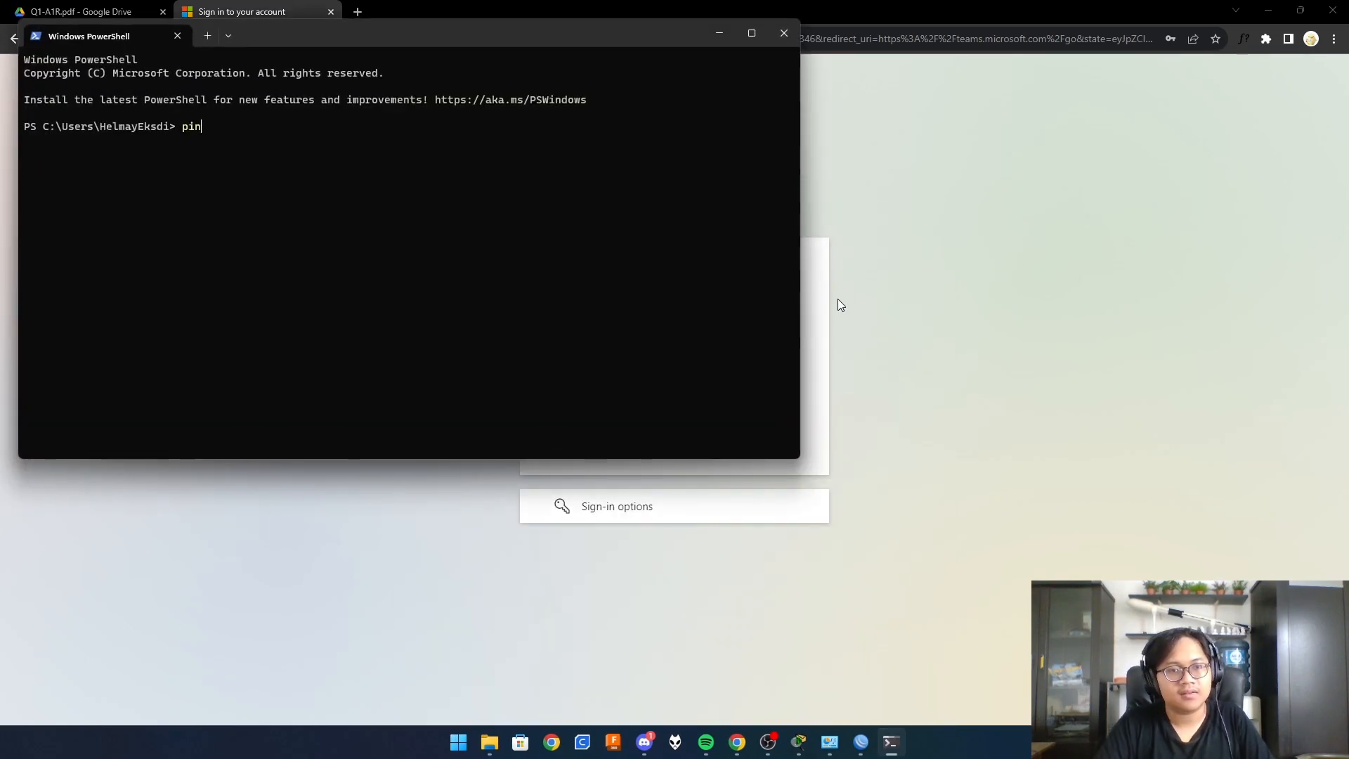
{"action": "type", "text": "g 172.173.17"}
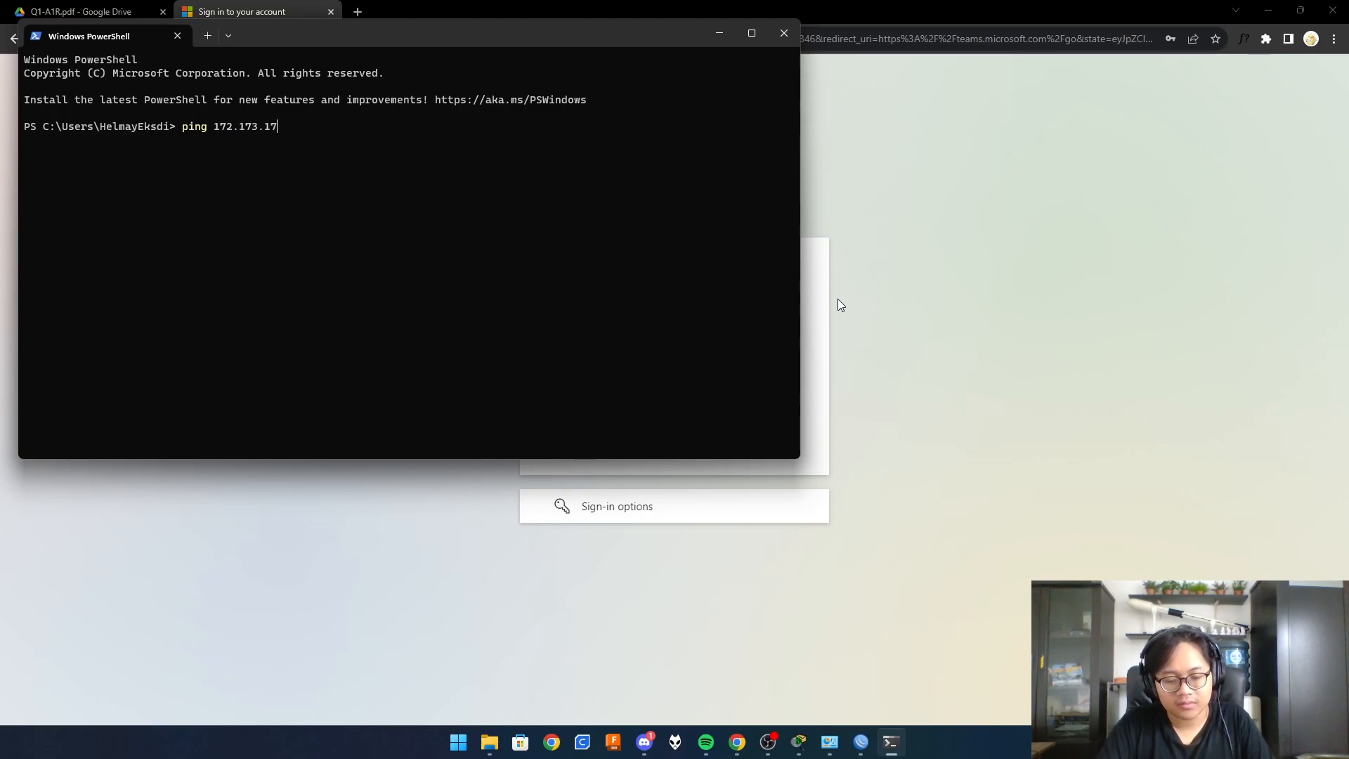
{"action": "type", "text": "4.2"}
{"action": "key", "text": "Return"}
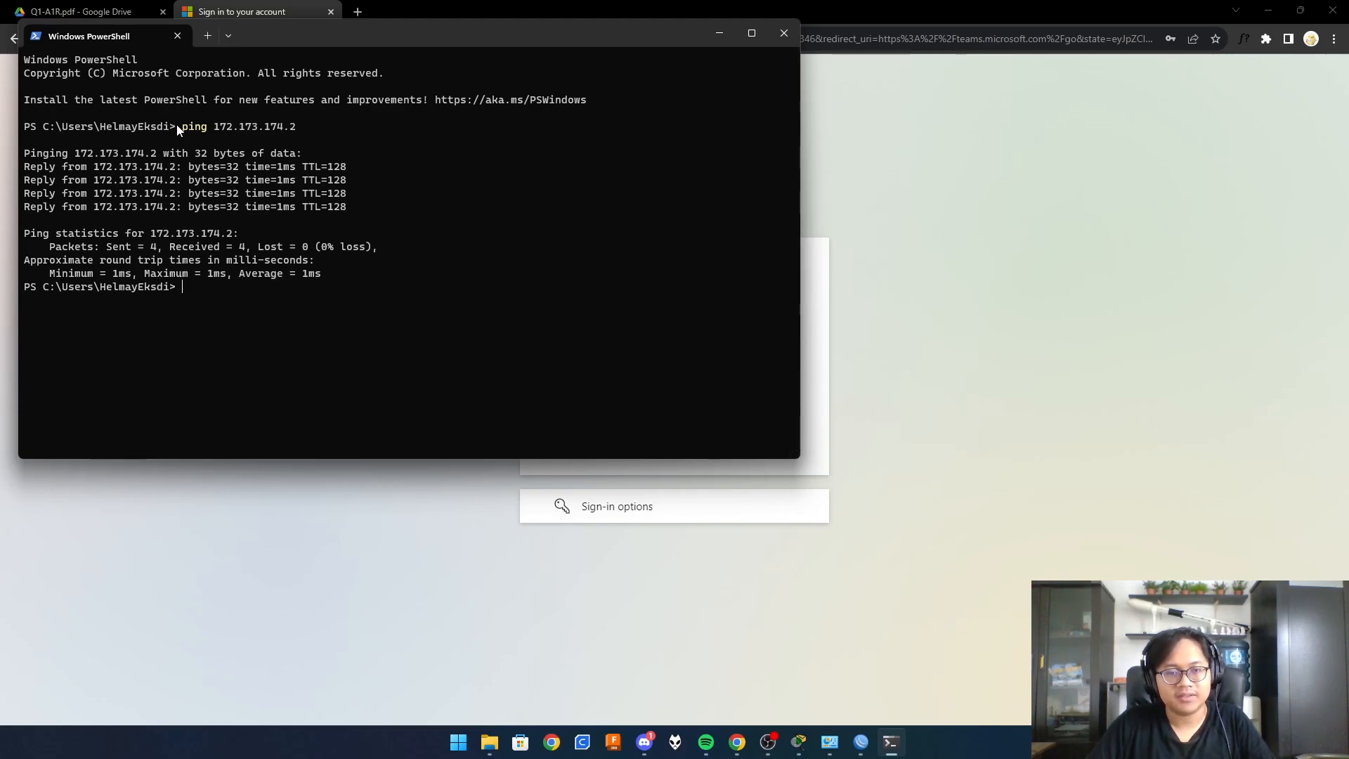
{"action": "key", "text": "ctrl+c"}
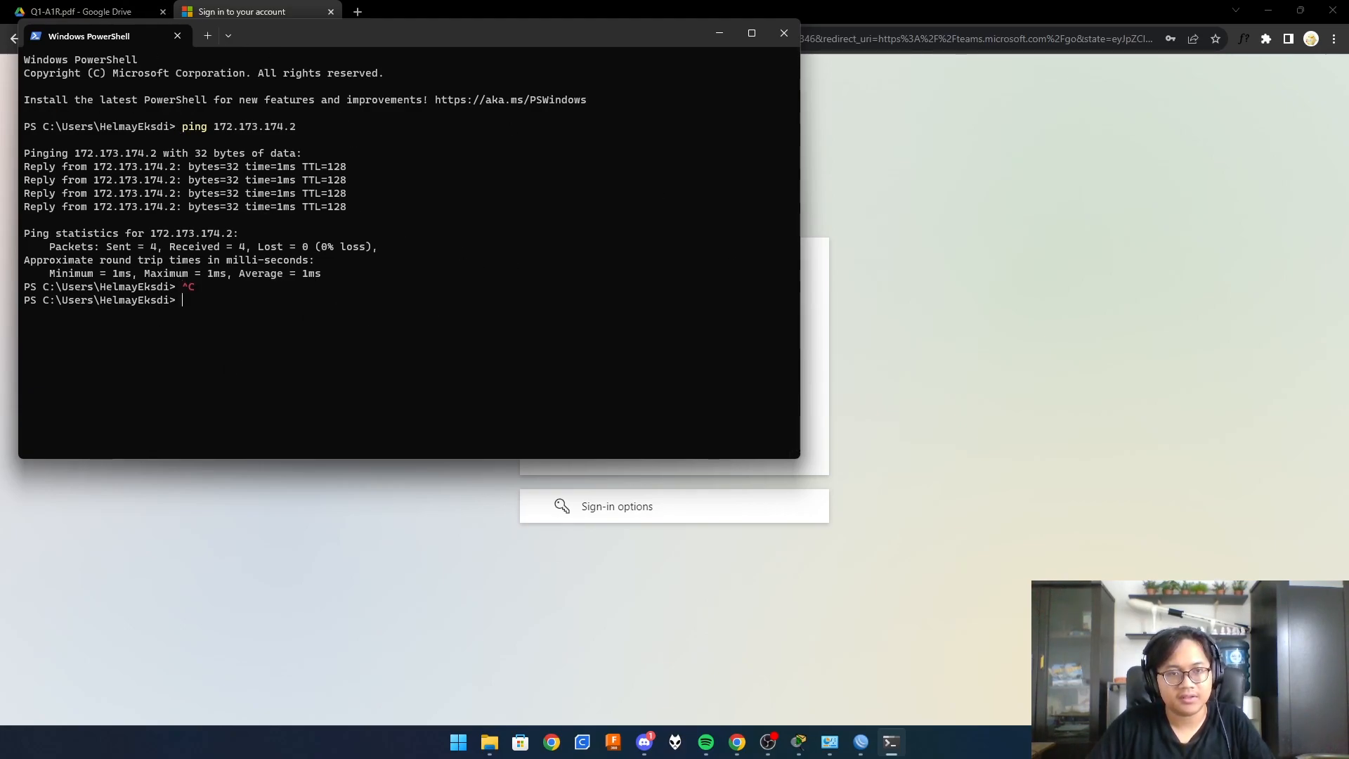
{"action": "key", "text": "super"}
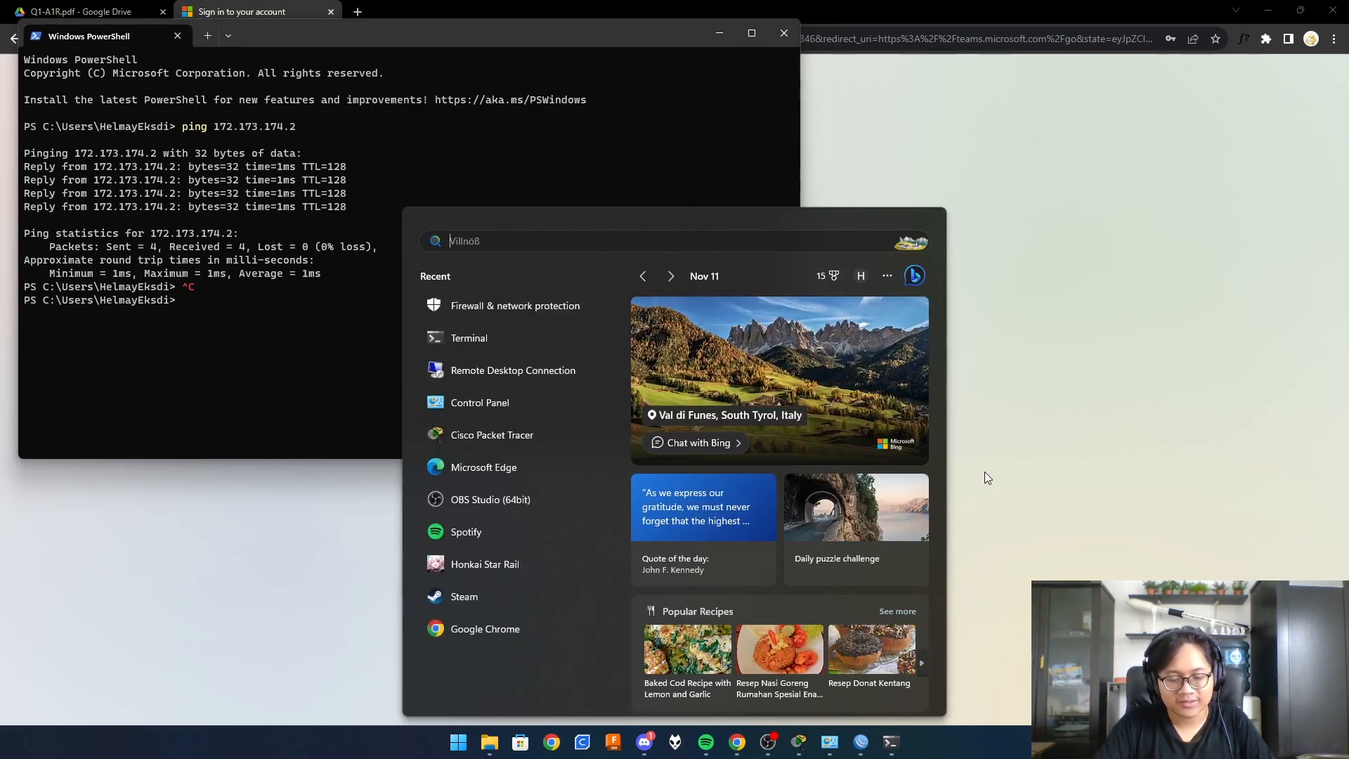
- Connect by Remote Desktop to 172.173.174.2 and ping 172.173.174.3 from its Command Prompt
{"action": "left_click", "coordinate": [485, 372]}
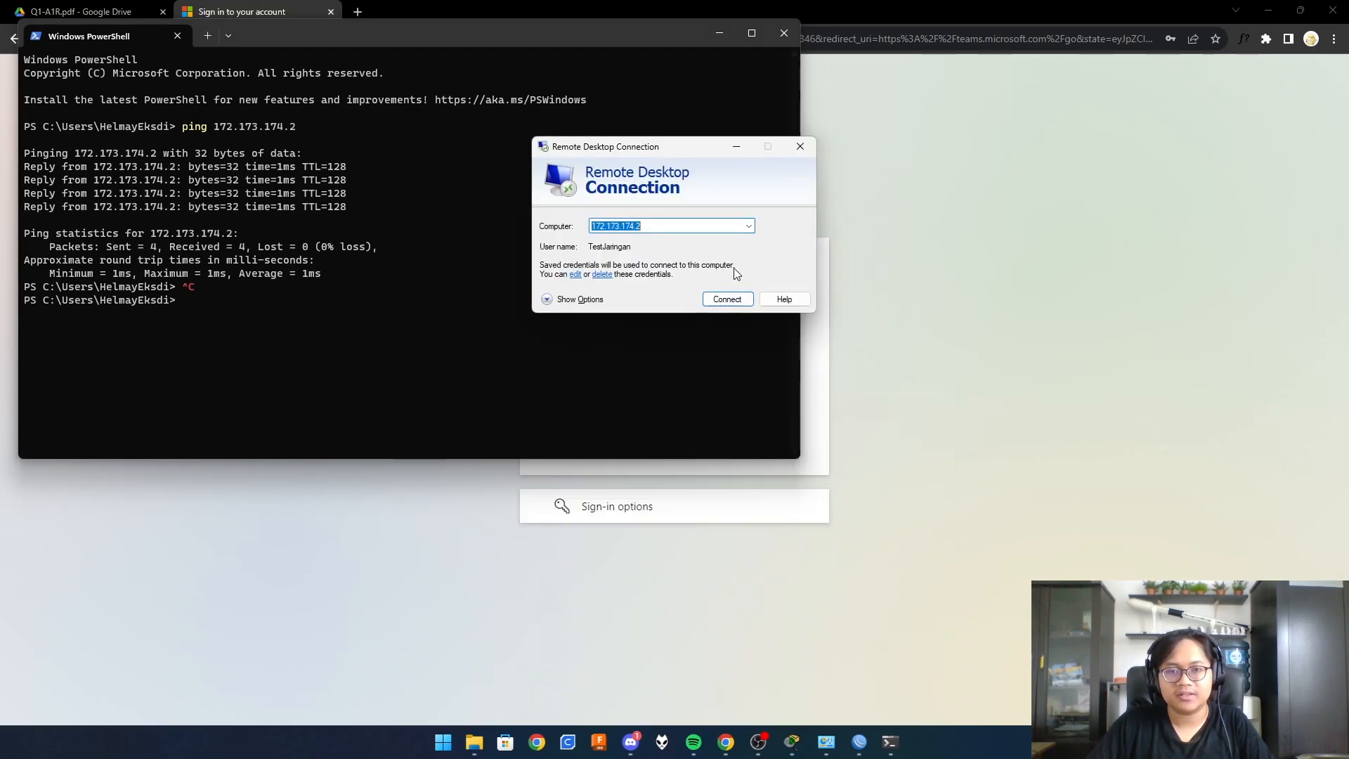
{"action": "left_click", "coordinate": [724, 299]}
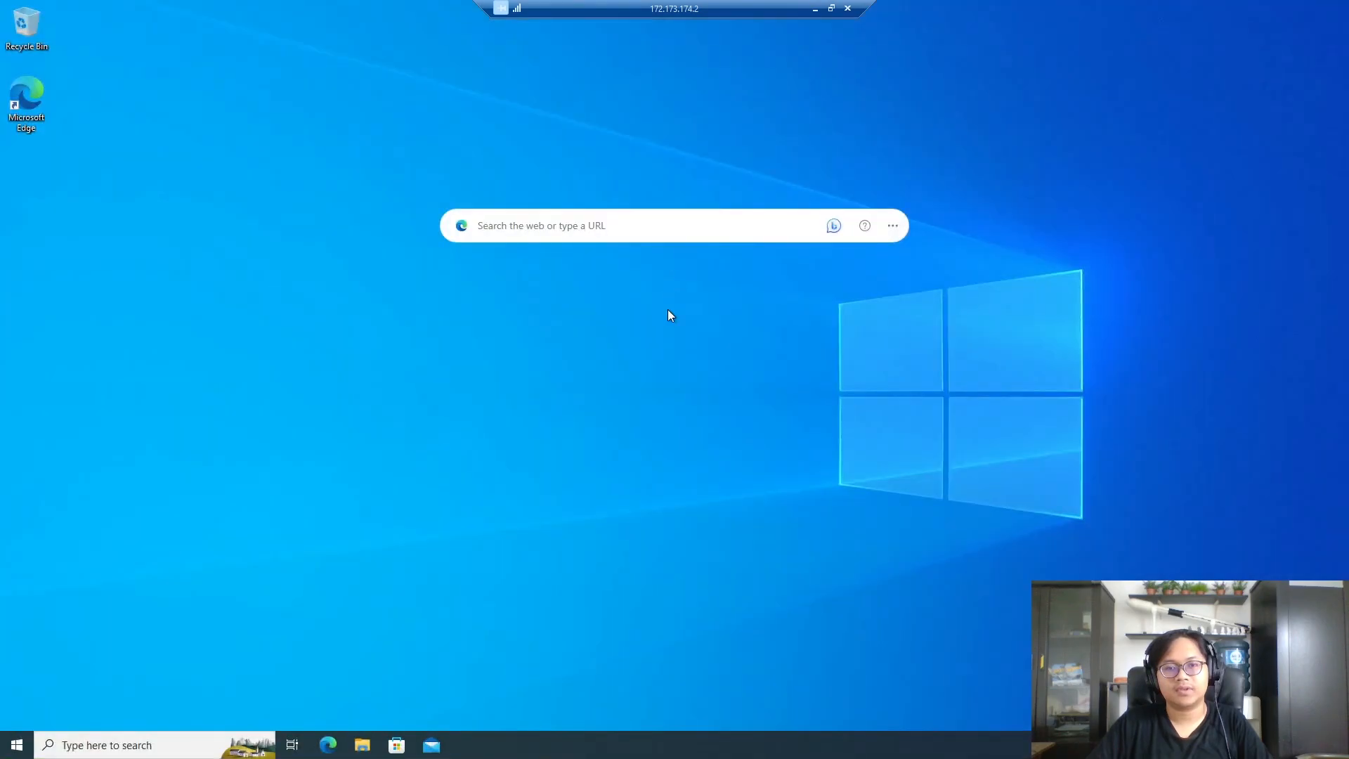
{"action": "key", "text": "super+s"}
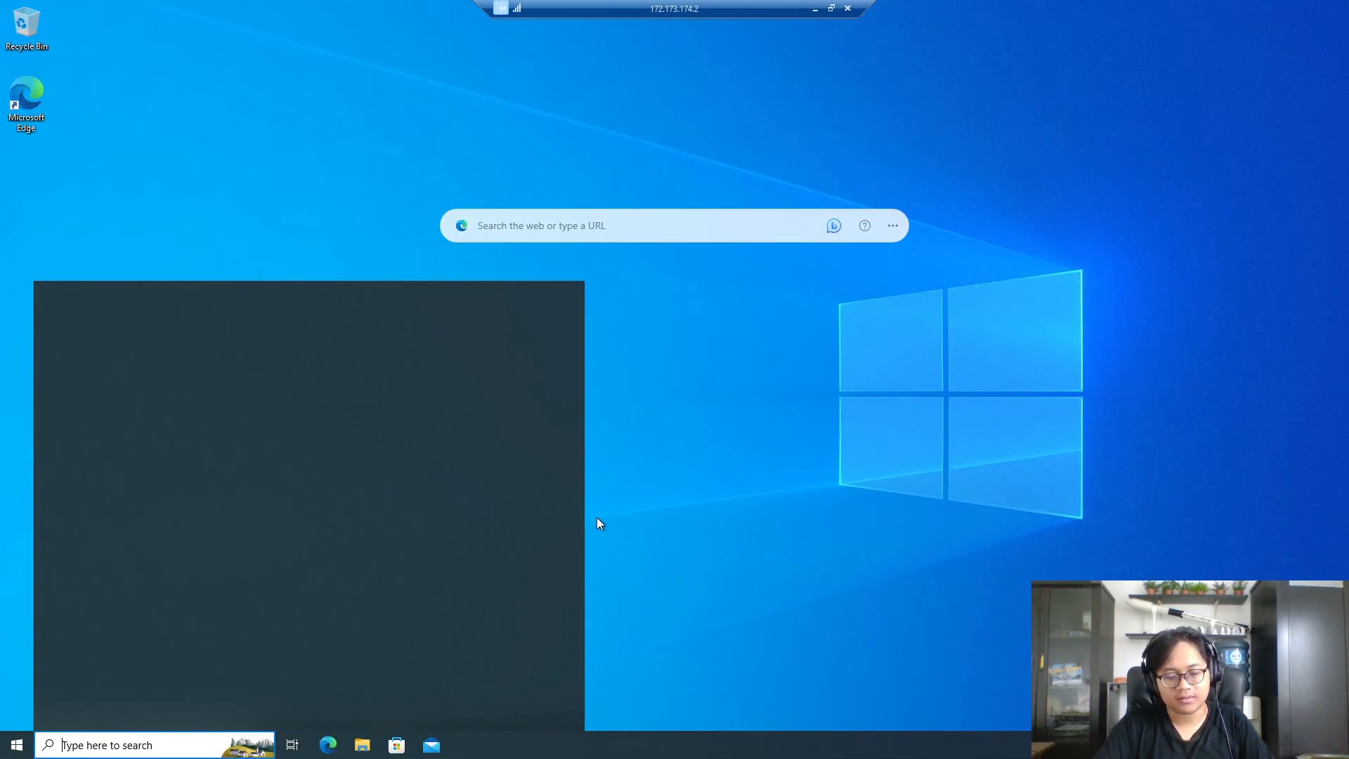
{"action": "type", "text": "comma"}
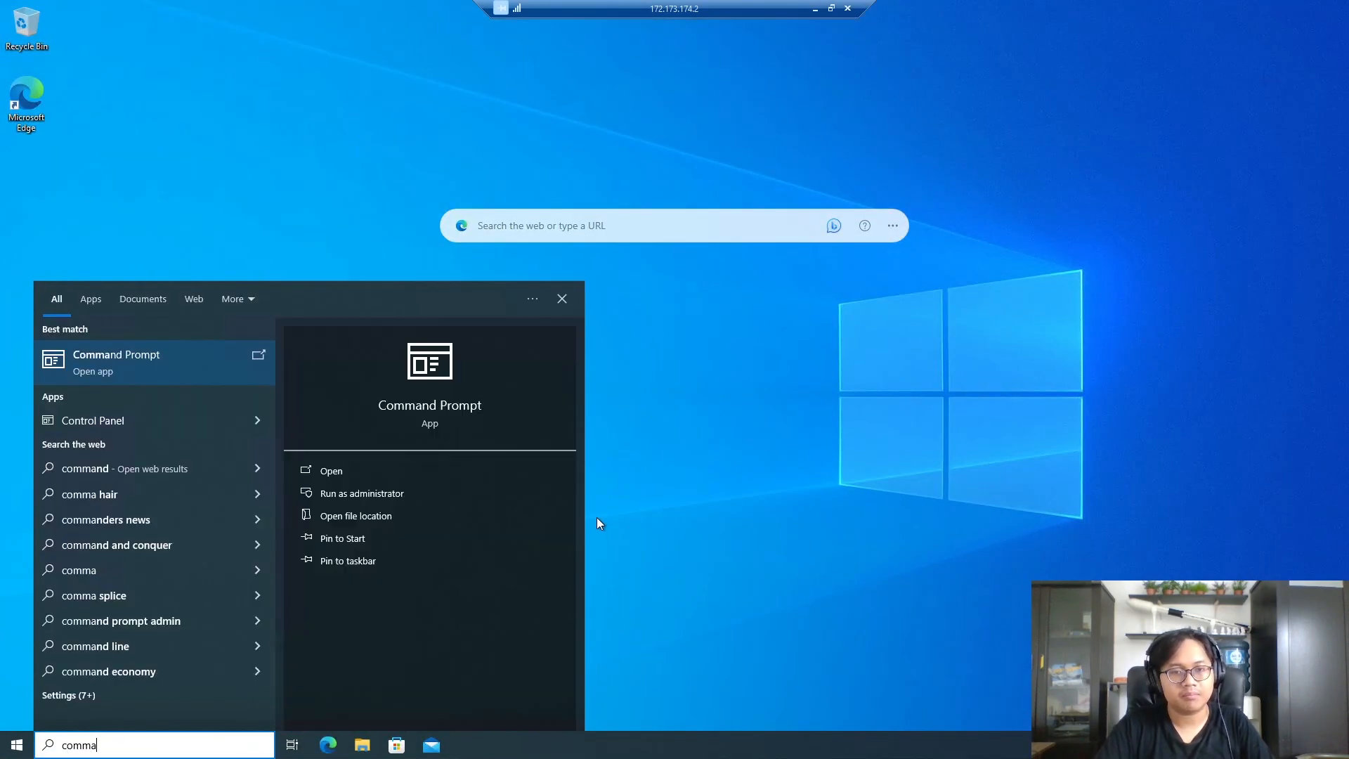
{"action": "key", "text": "Return"}
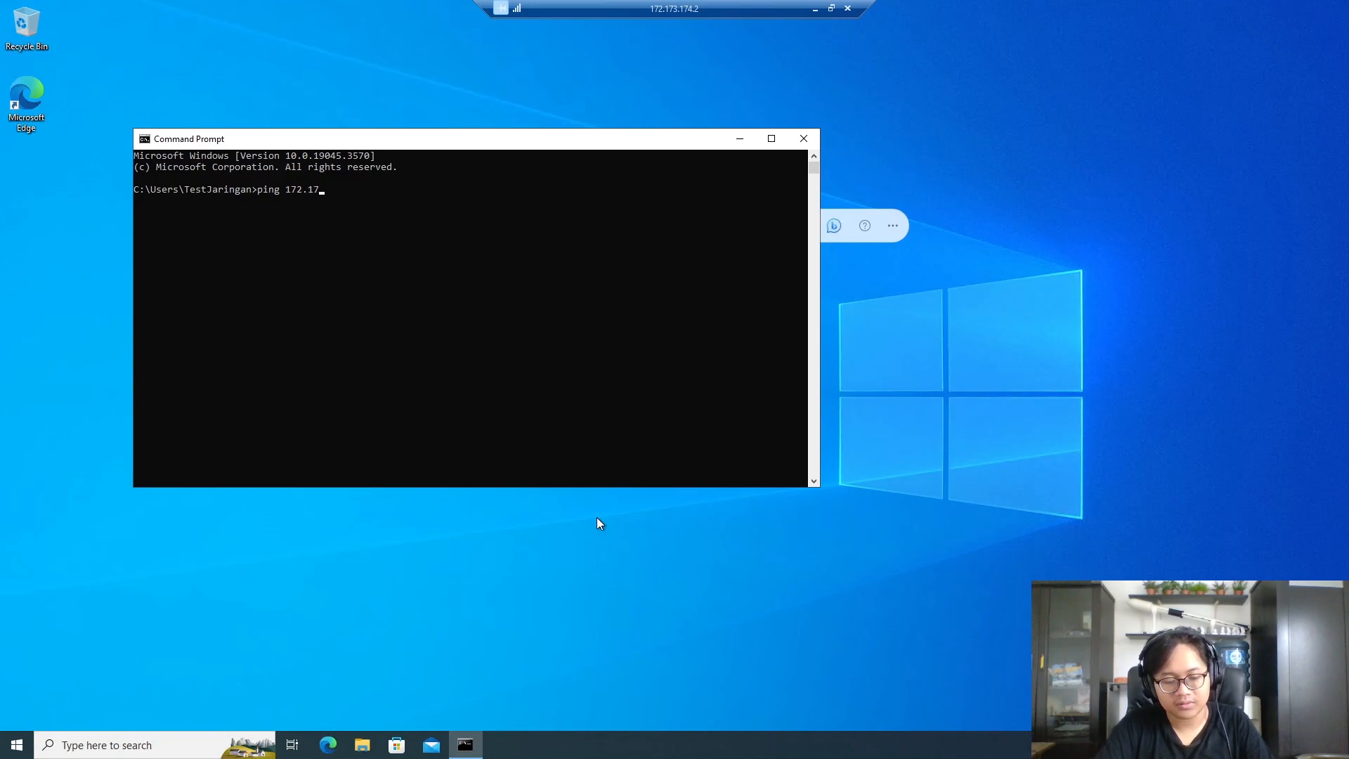
{"action": "key", "text": "Return"}
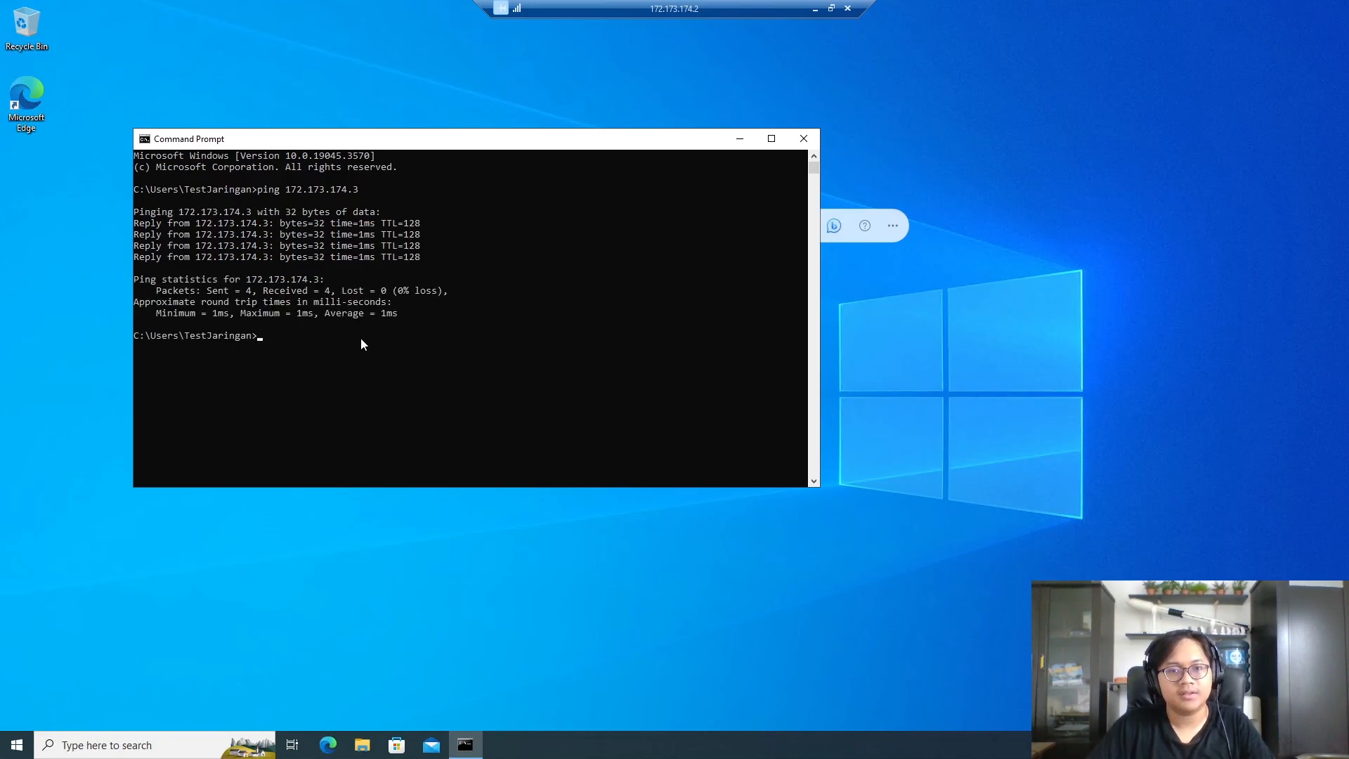
- Open the web.rar archive from Downloads on the remote PC
{"action": "left_click", "coordinate": [817, 9]}
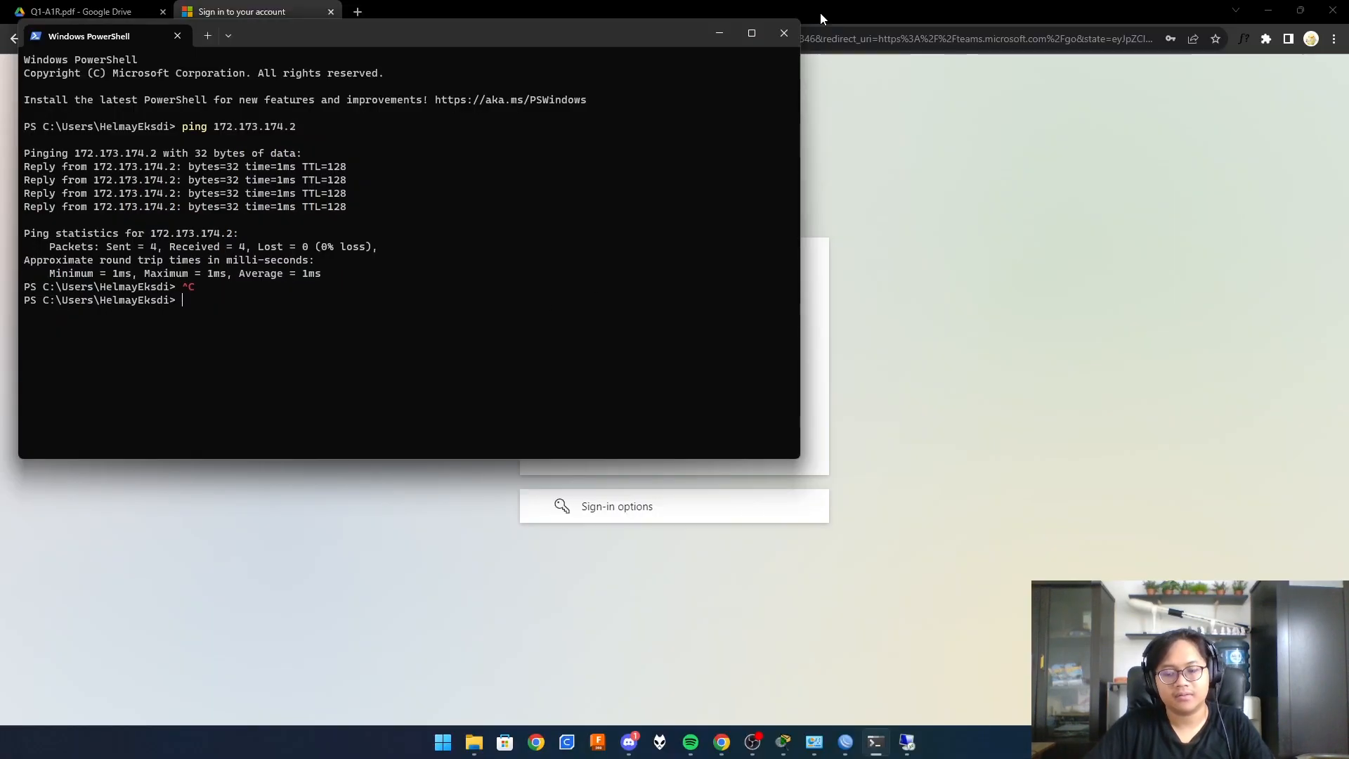
{"action": "left_click", "coordinate": [906, 742]}
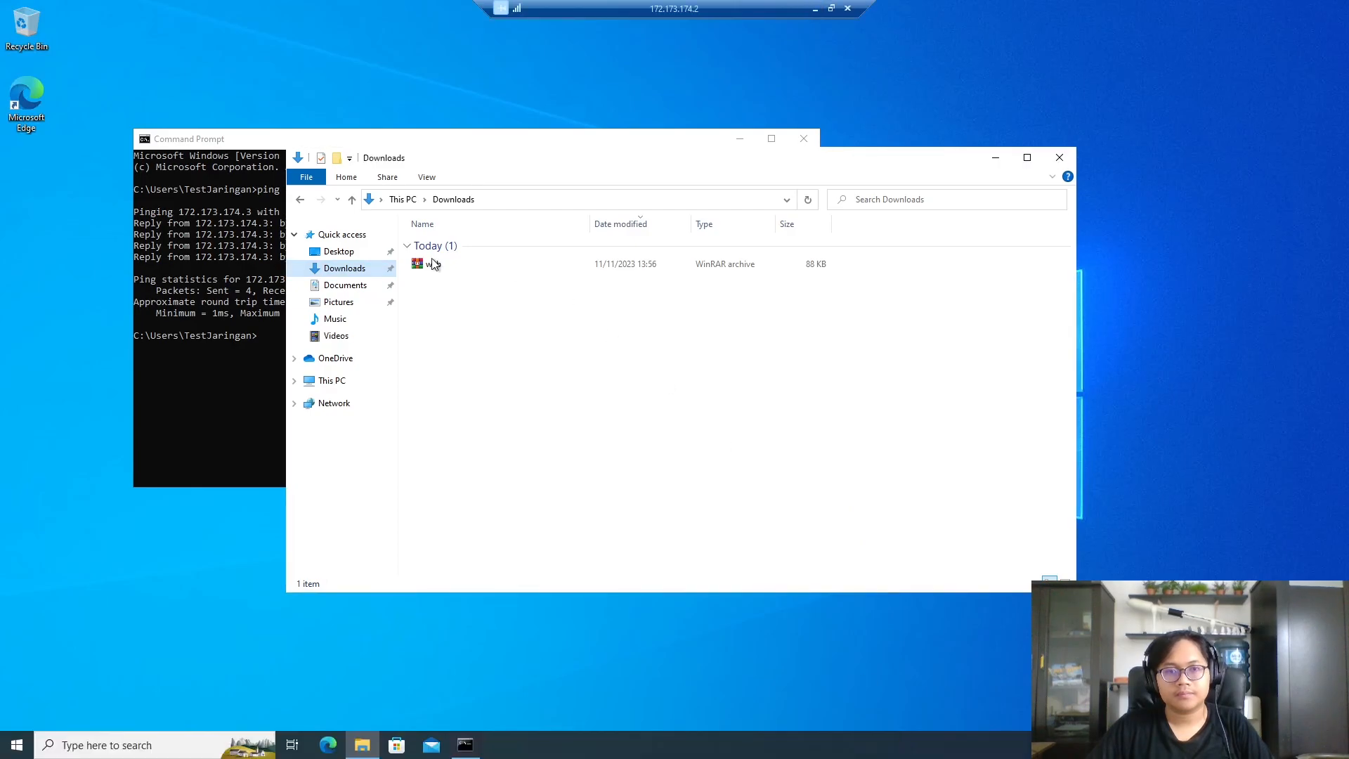
{"action": "left_click", "coordinate": [457, 263]}
{"action": "double_click", "coordinate": [457, 263]}
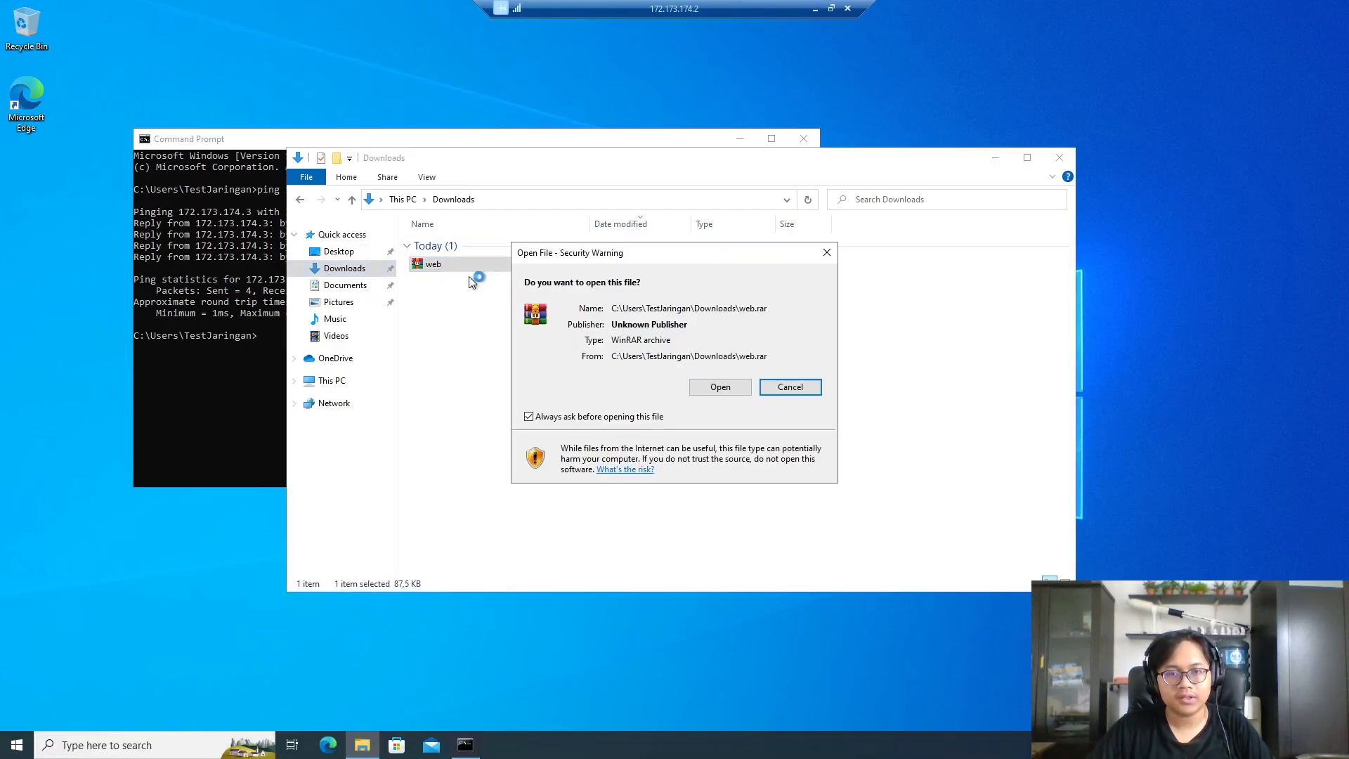
{"action": "left_click", "coordinate": [721, 389]}
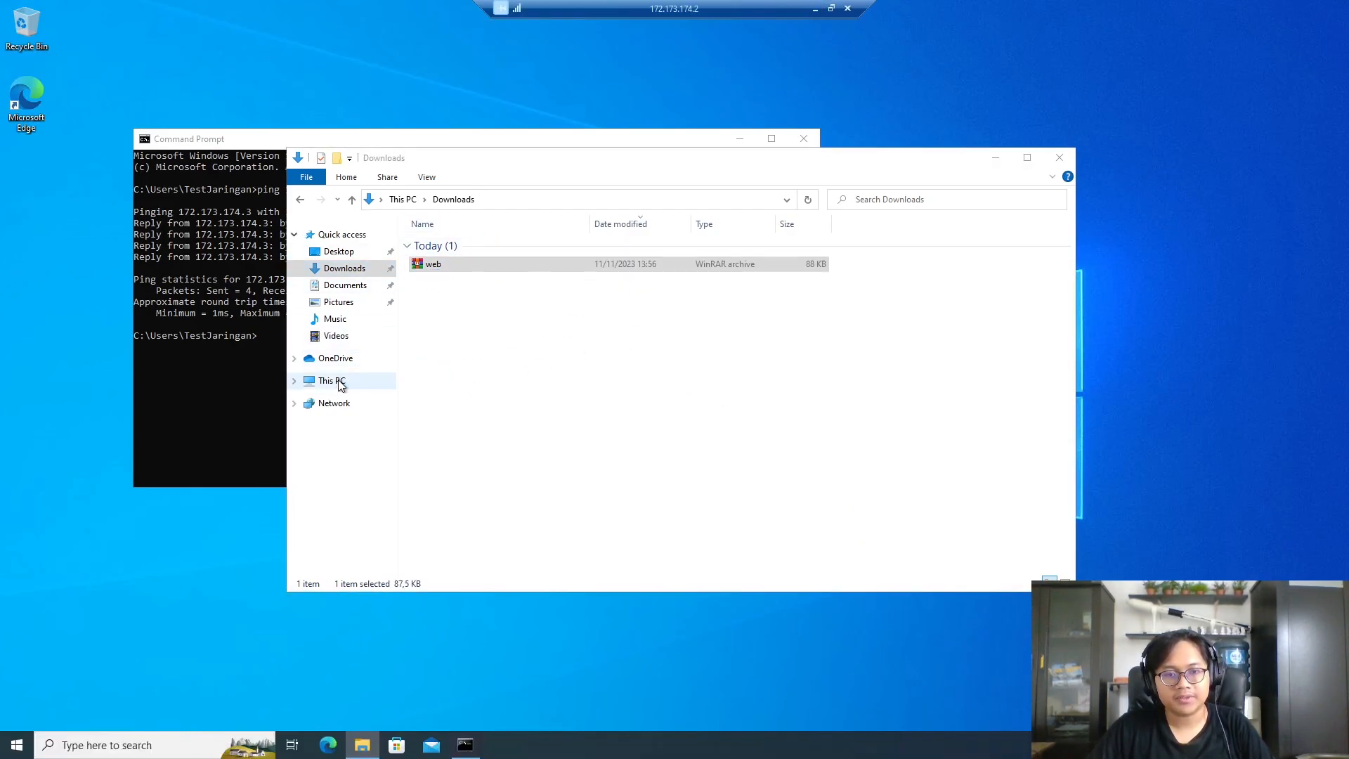
{"action": "left_click", "coordinate": [937, 143]}
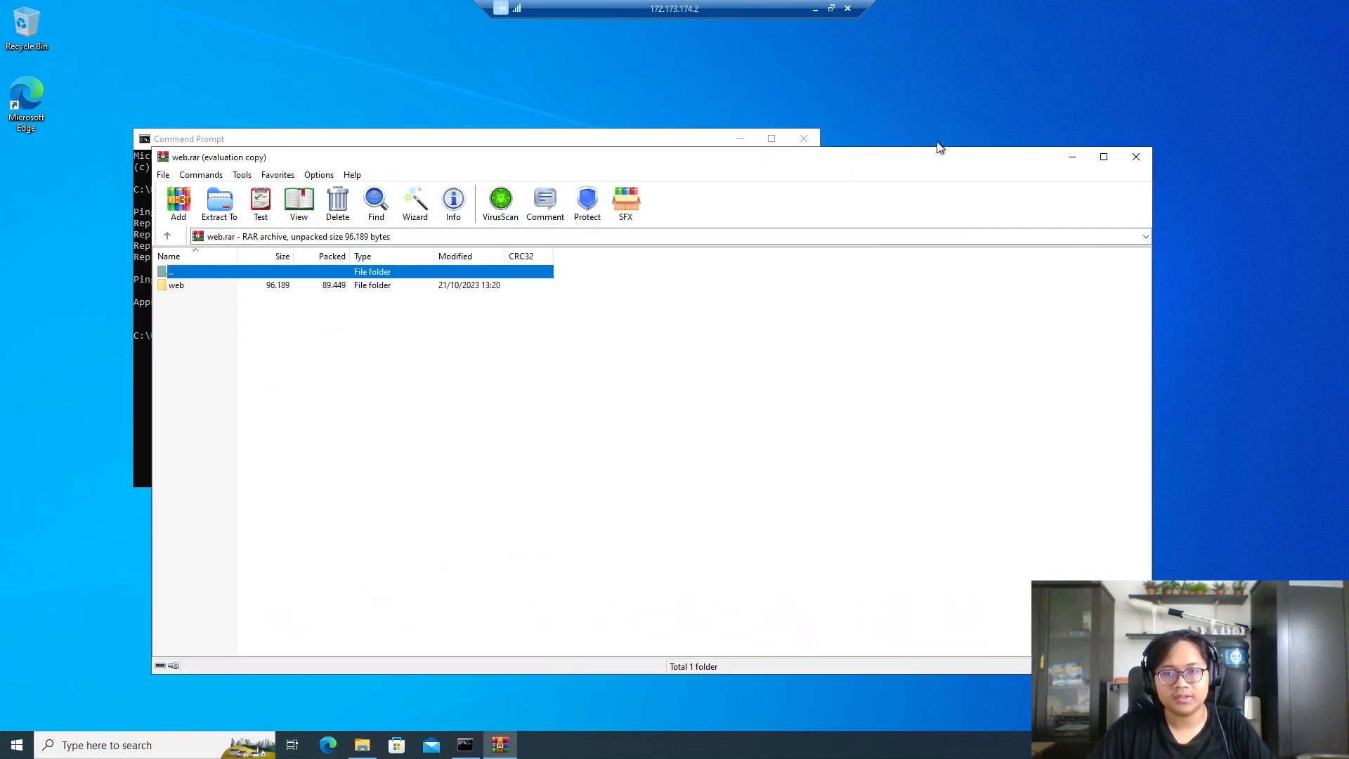
- Extract the web folder from the archive onto Local Disk (C:)
{"action": "left_click_drag", "start_coordinate": [515, 156], "coordinate": [846, 153]}
{"action": "left_click", "coordinate": [381, 410]}
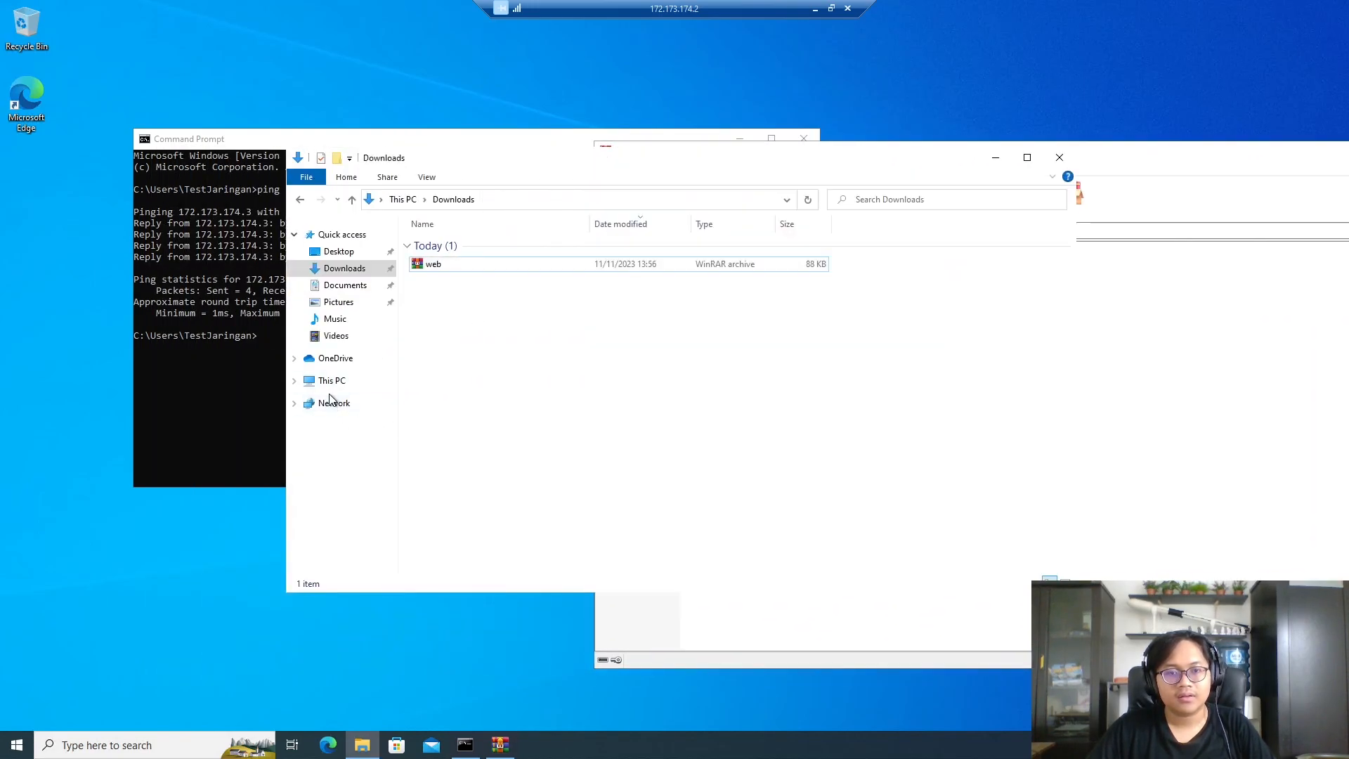
{"action": "left_click", "coordinate": [331, 381]}
{"action": "left_click", "coordinate": [490, 410]}
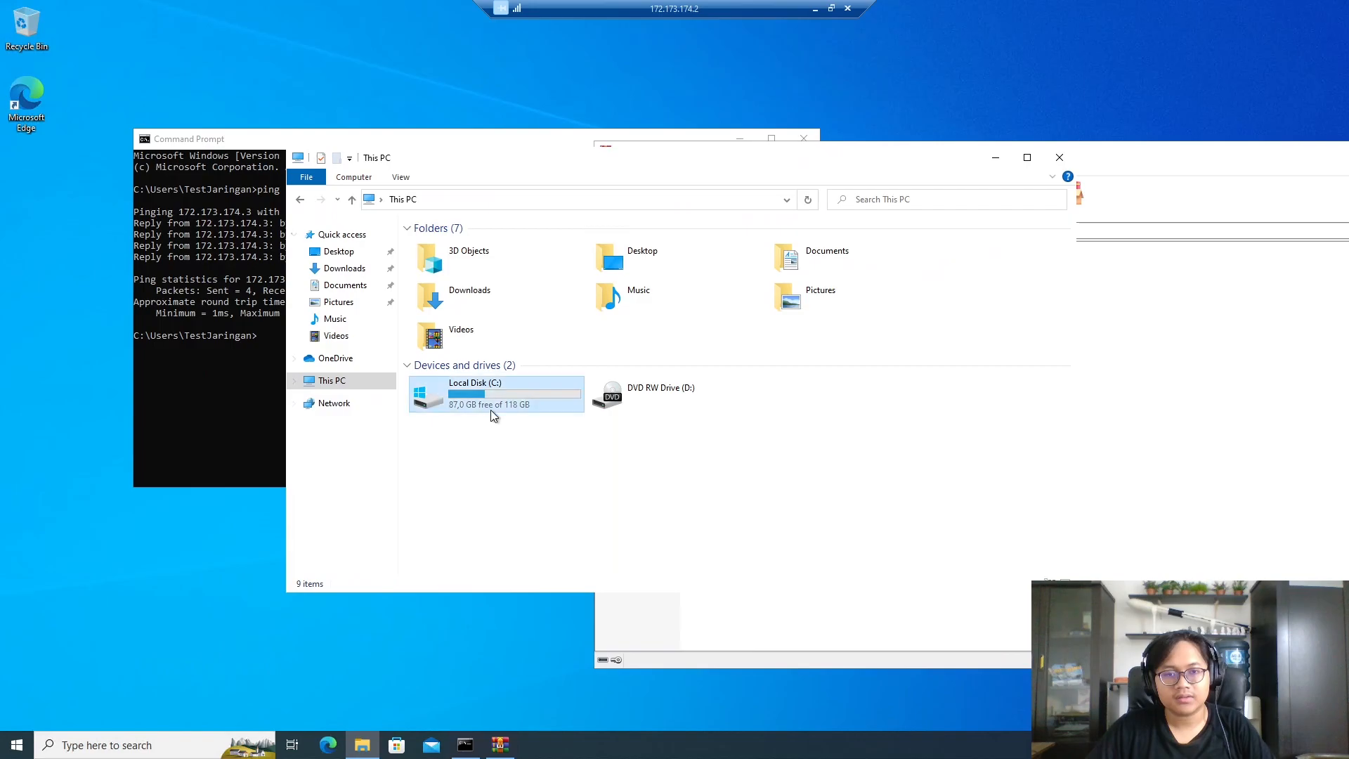
{"action": "double_click", "coordinate": [490, 410]}
{"action": "left_click", "coordinate": [948, 408]}
{"action": "left_click_drag", "start_coordinate": [634, 279], "coordinate": [491, 443]}
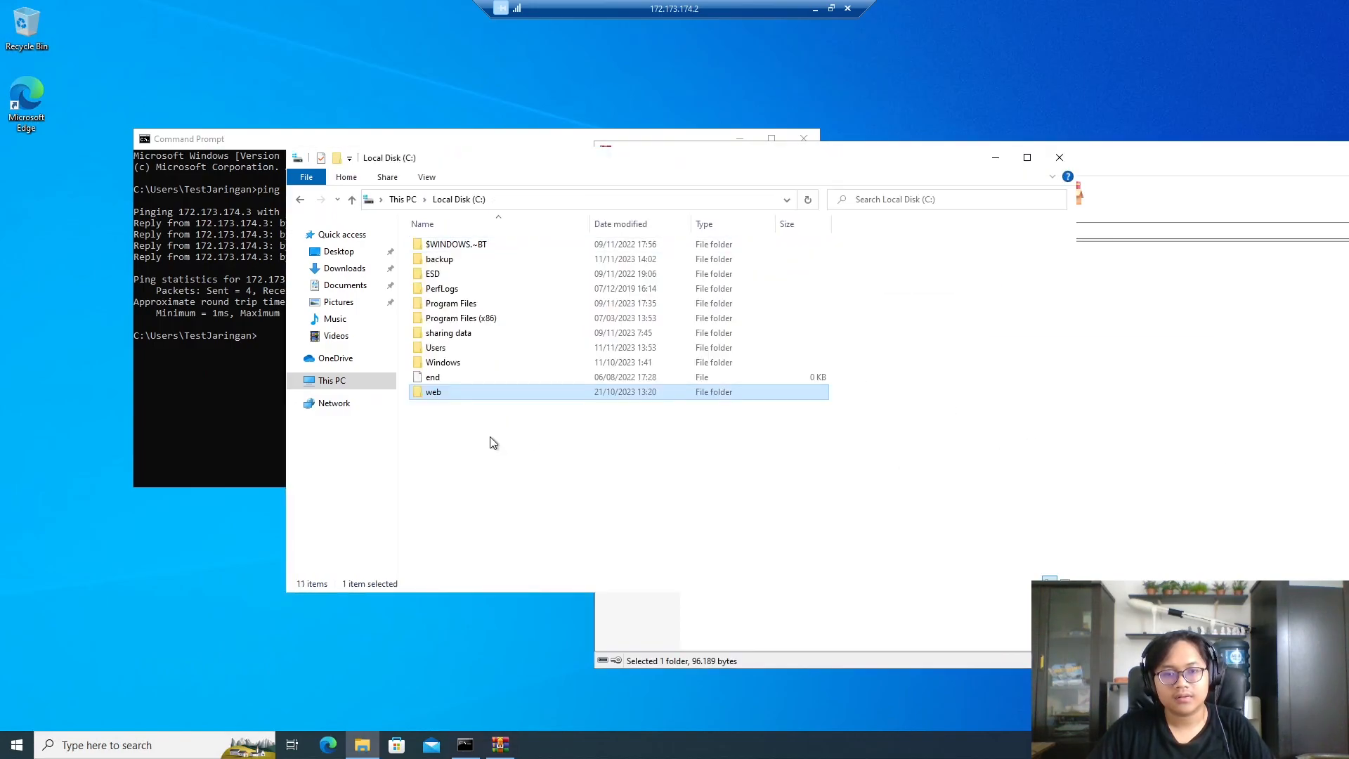
- Rename the extracted web folder to 2211090
{"action": "left_click", "coordinate": [433, 392]}
{"action": "type", "text": "222"}
{"action": "key", "text": "BackSpace"}
{"action": "type", "text": "11"}
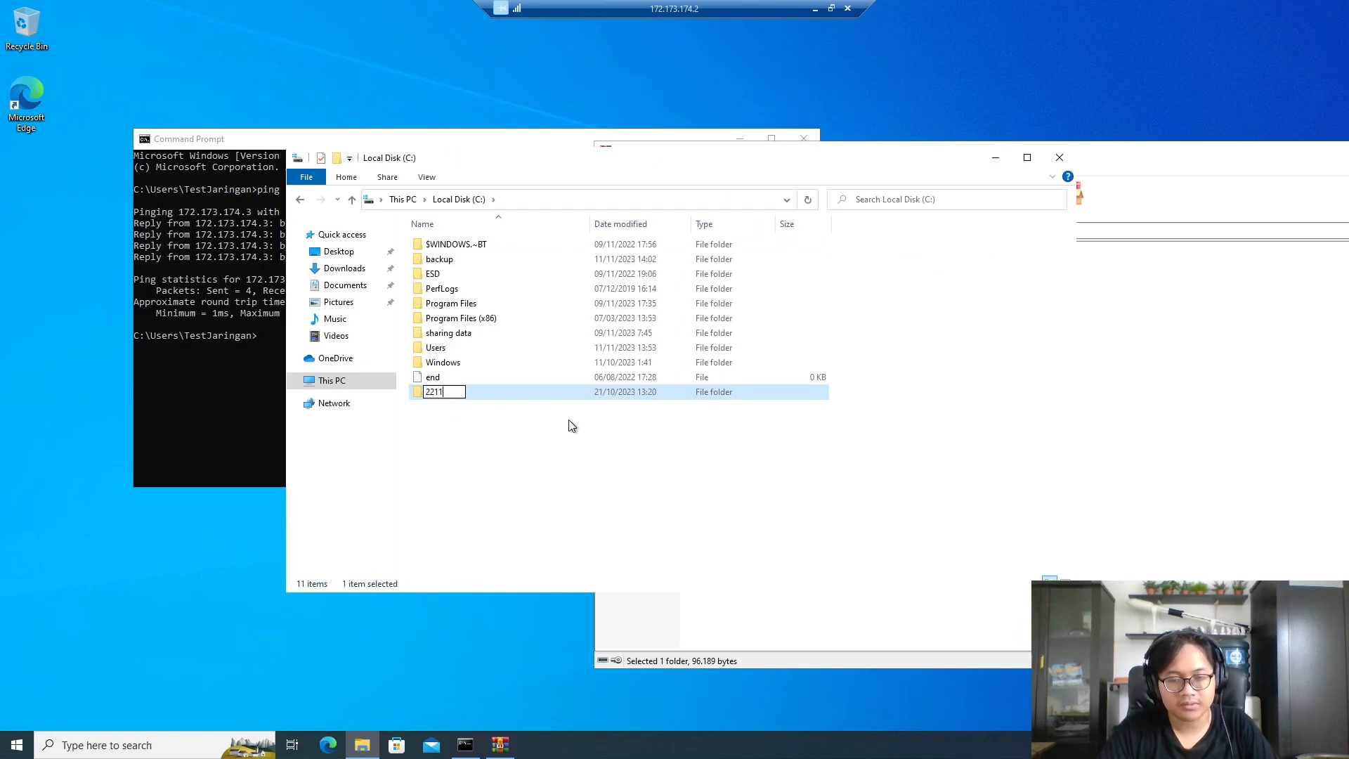
{"action": "type", "text": "090"}
{"action": "key", "text": "Return"}
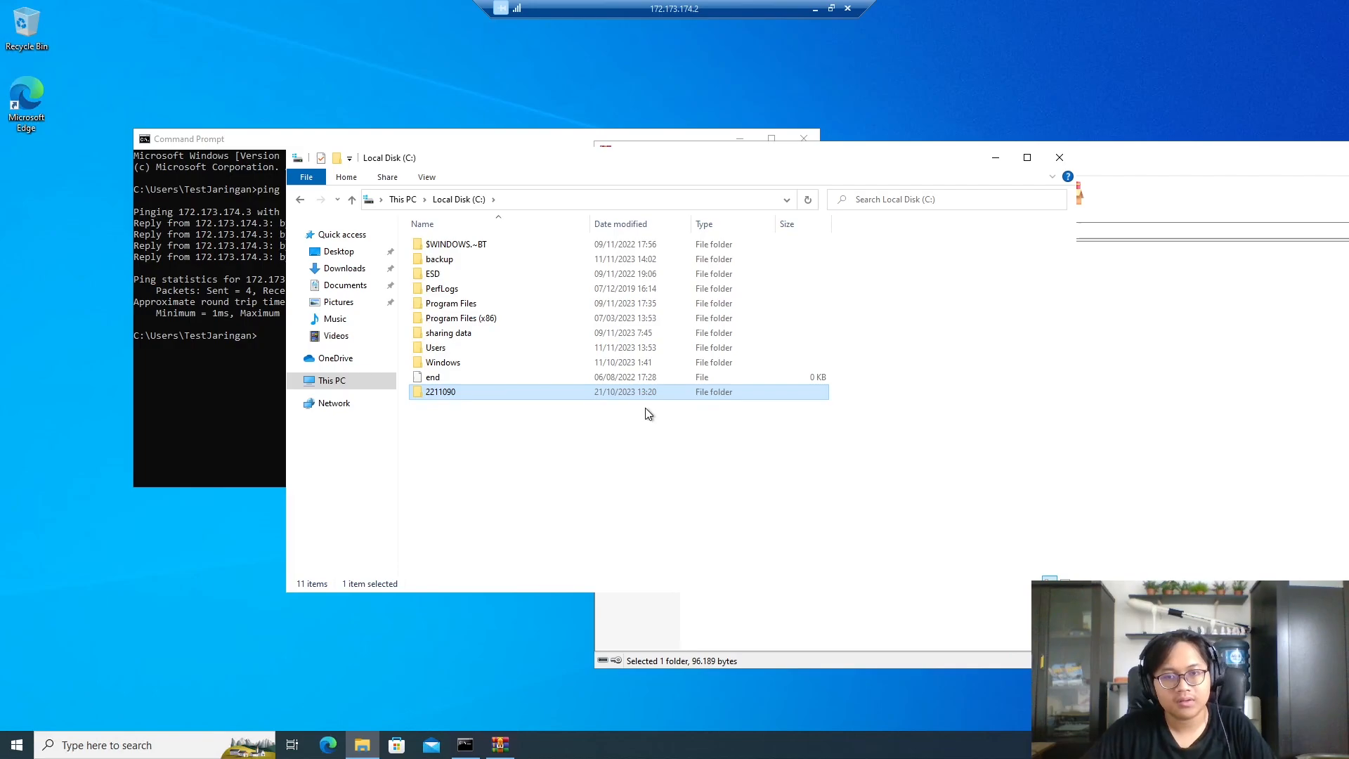
- Share the 2211090 folder with Everyone at Read/Write permission
{"action": "right_click", "coordinate": [669, 391]}
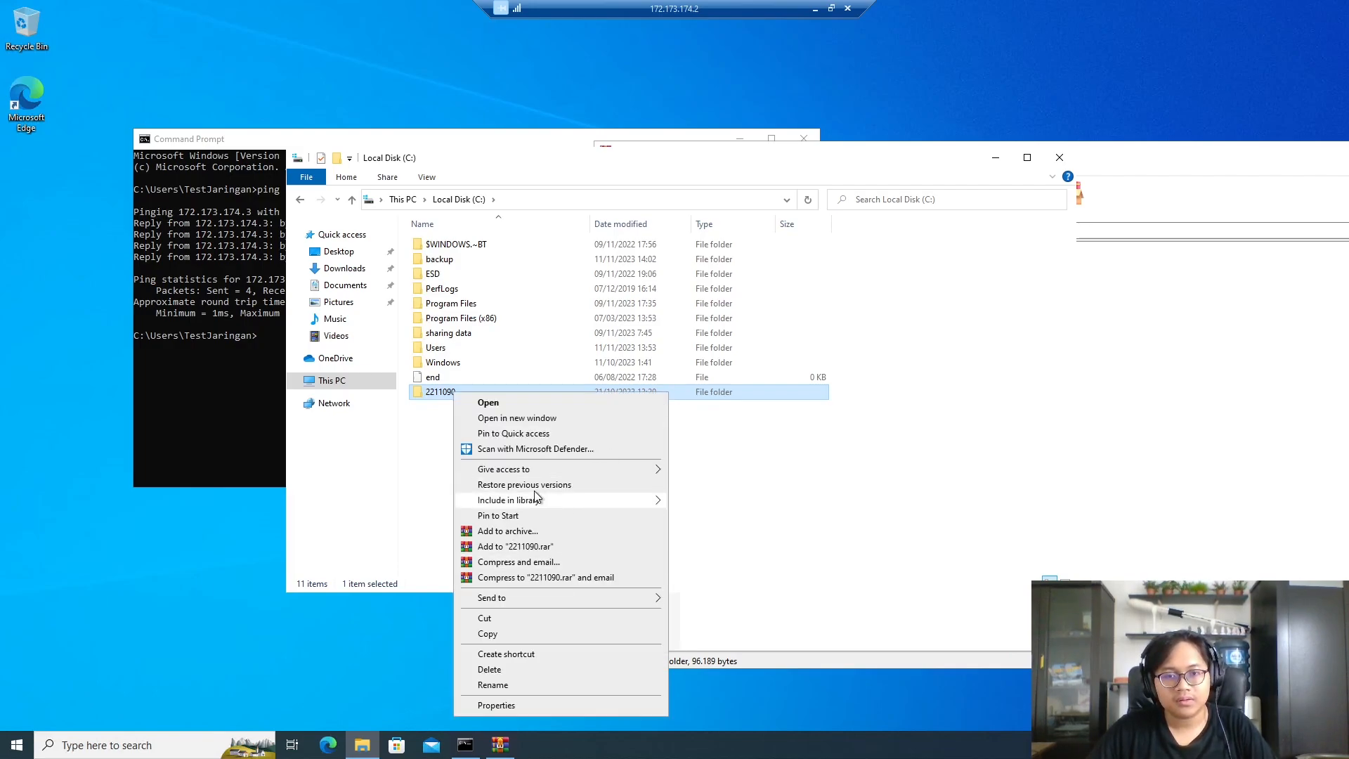
{"action": "mouse_move", "coordinate": [542, 469]}
{"action": "left_click", "coordinate": [778, 492]}
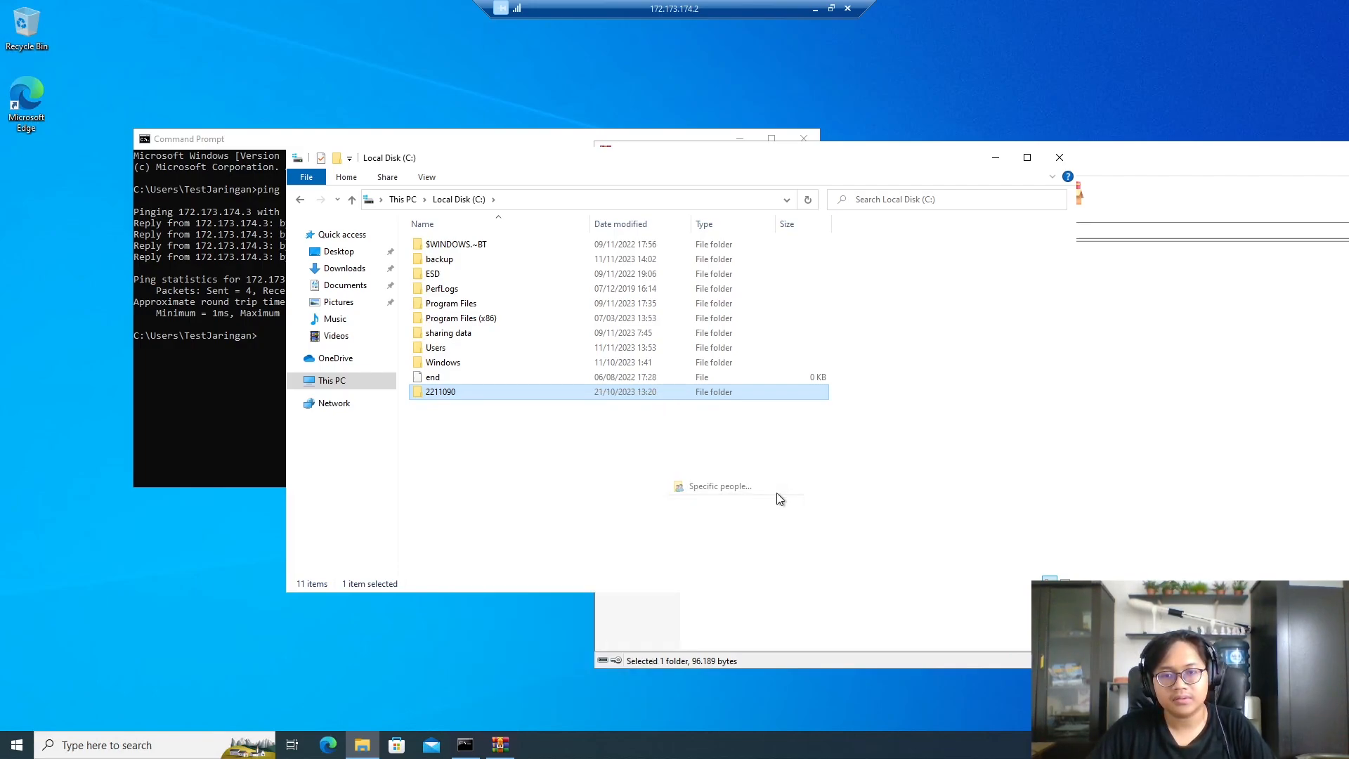
{"action": "left_click", "coordinate": [776, 335]}
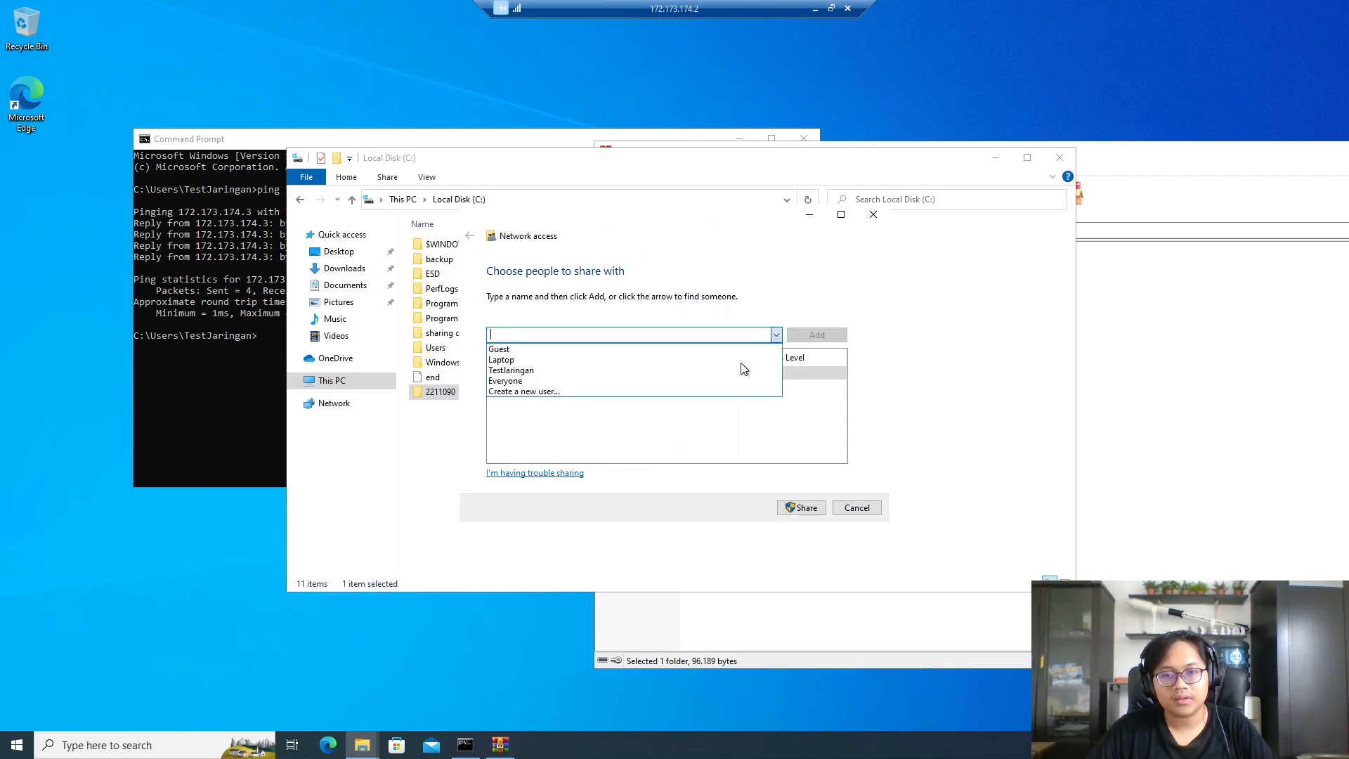
{"action": "left_click", "coordinate": [598, 380]}
{"action": "left_click", "coordinate": [817, 334]}
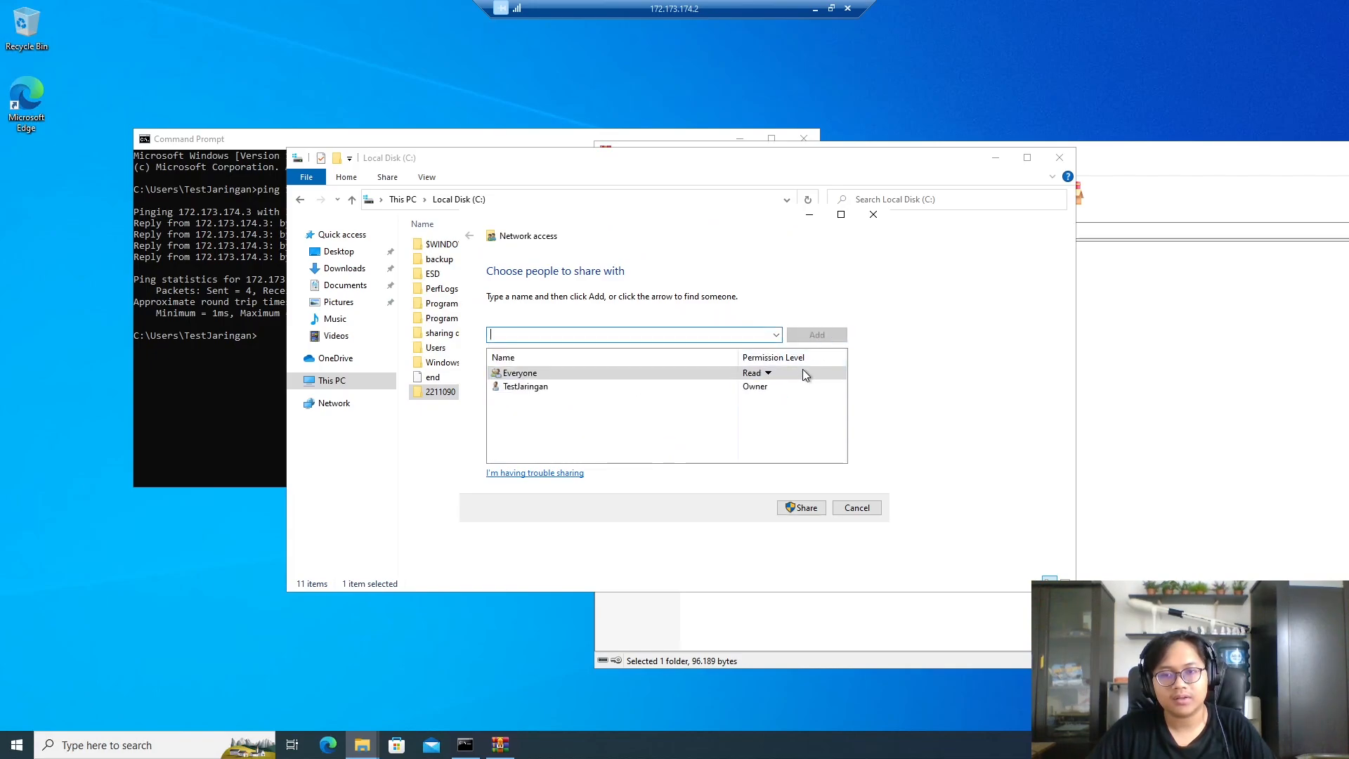
{"action": "left_click", "coordinate": [767, 373]}
{"action": "left_click", "coordinate": [813, 413]}
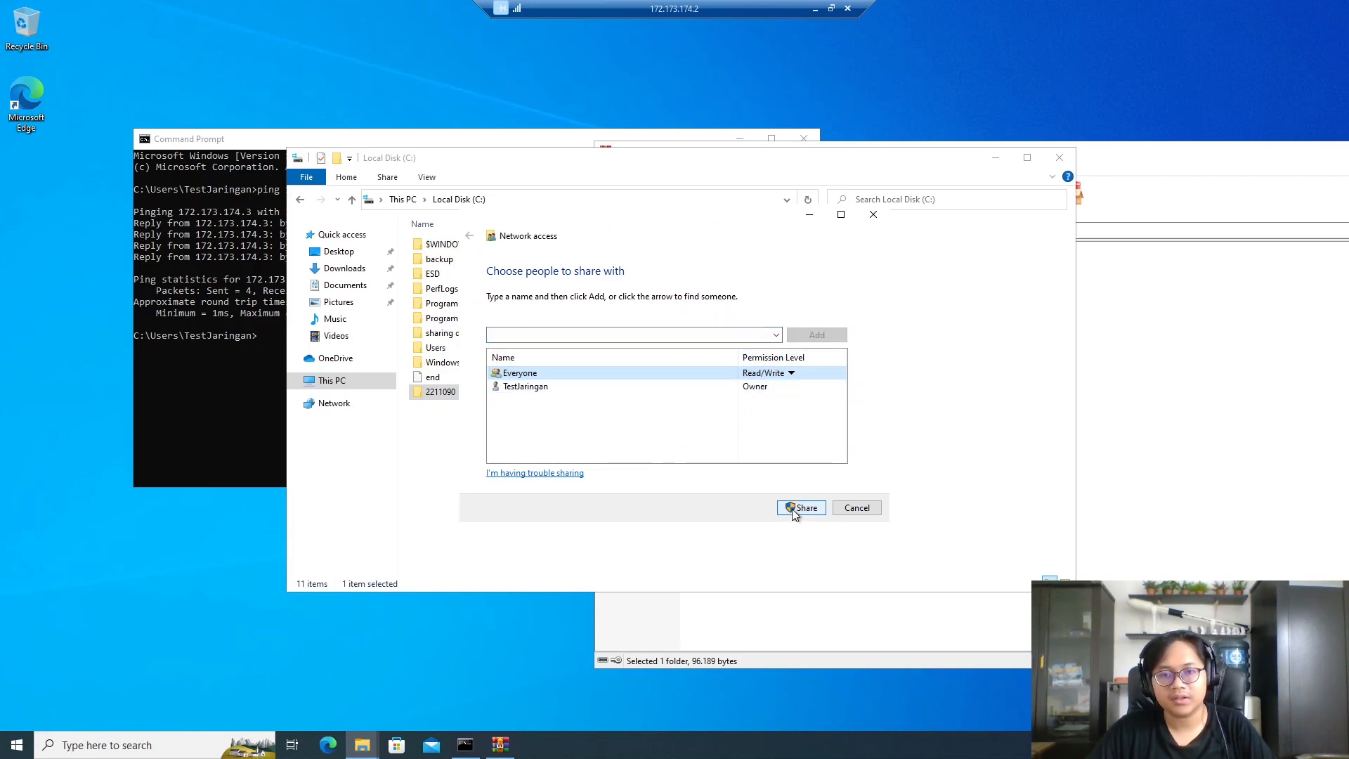
{"action": "left_click", "coordinate": [794, 508]}
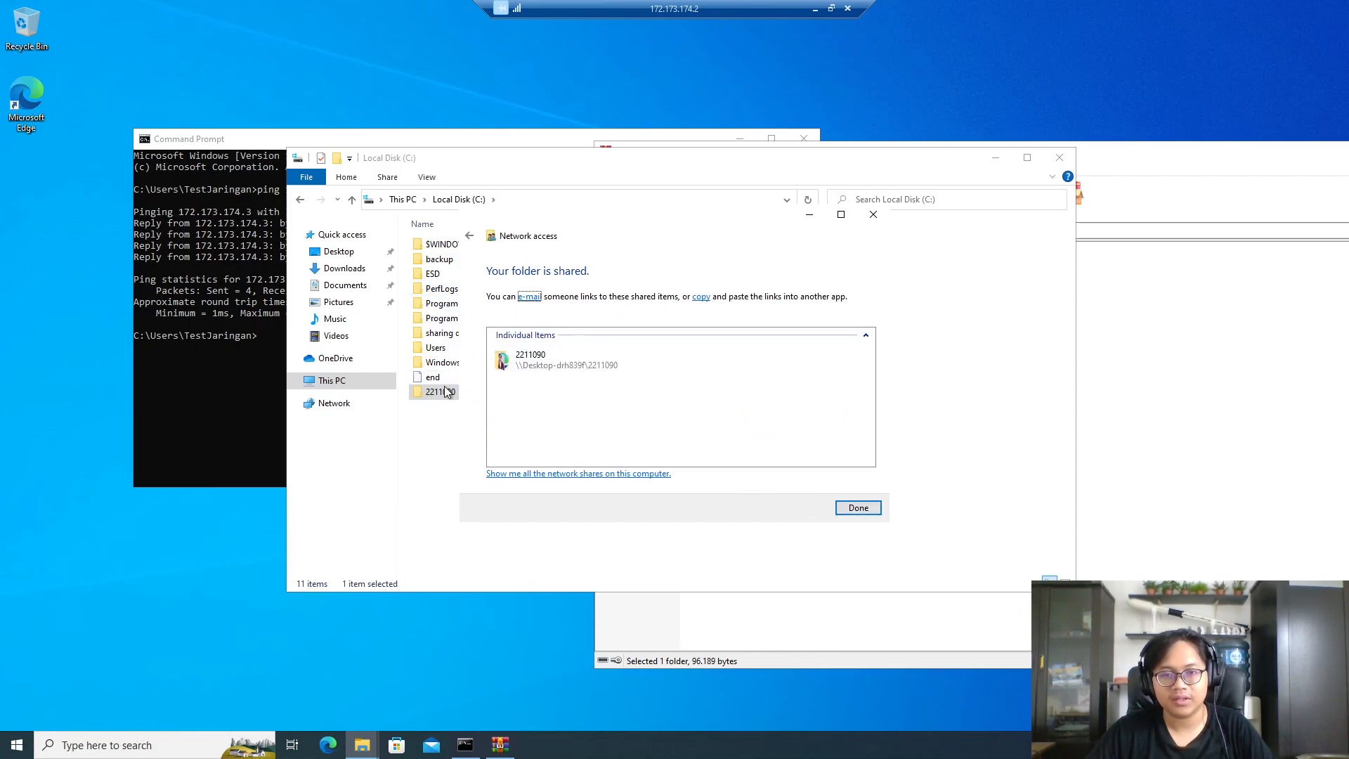
{"action": "left_click", "coordinate": [858, 508]}
- Close the File Explorer and WinRAR archive windows
{"action": "left_click", "coordinate": [1060, 157]}
{"action": "left_click_drag", "start_coordinate": [1111, 156], "coordinate": [619, 156]}
{"action": "left_click", "coordinate": [1068, 154]}
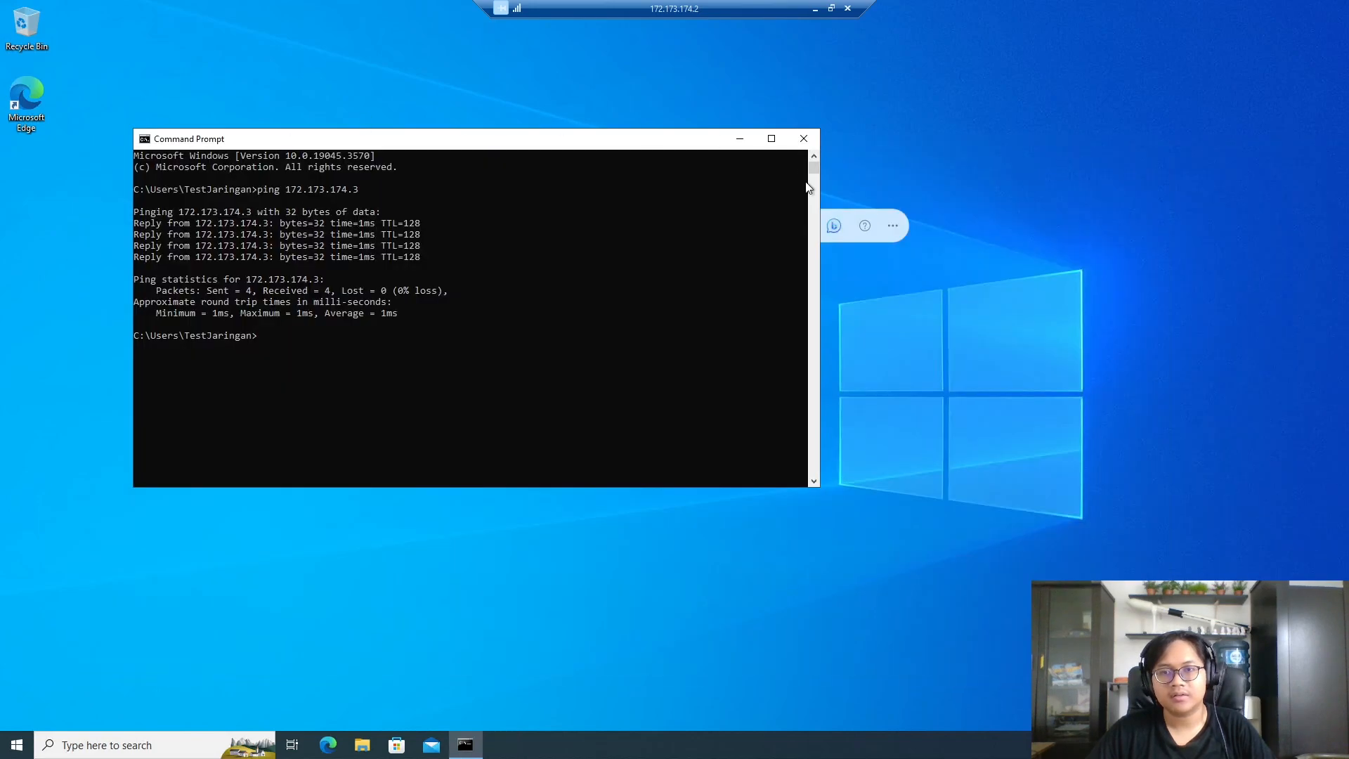
- On the local PC, browse File Explorer to the network shares at \\172.173.174.2
{"action": "left_click", "coordinate": [815, 11]}
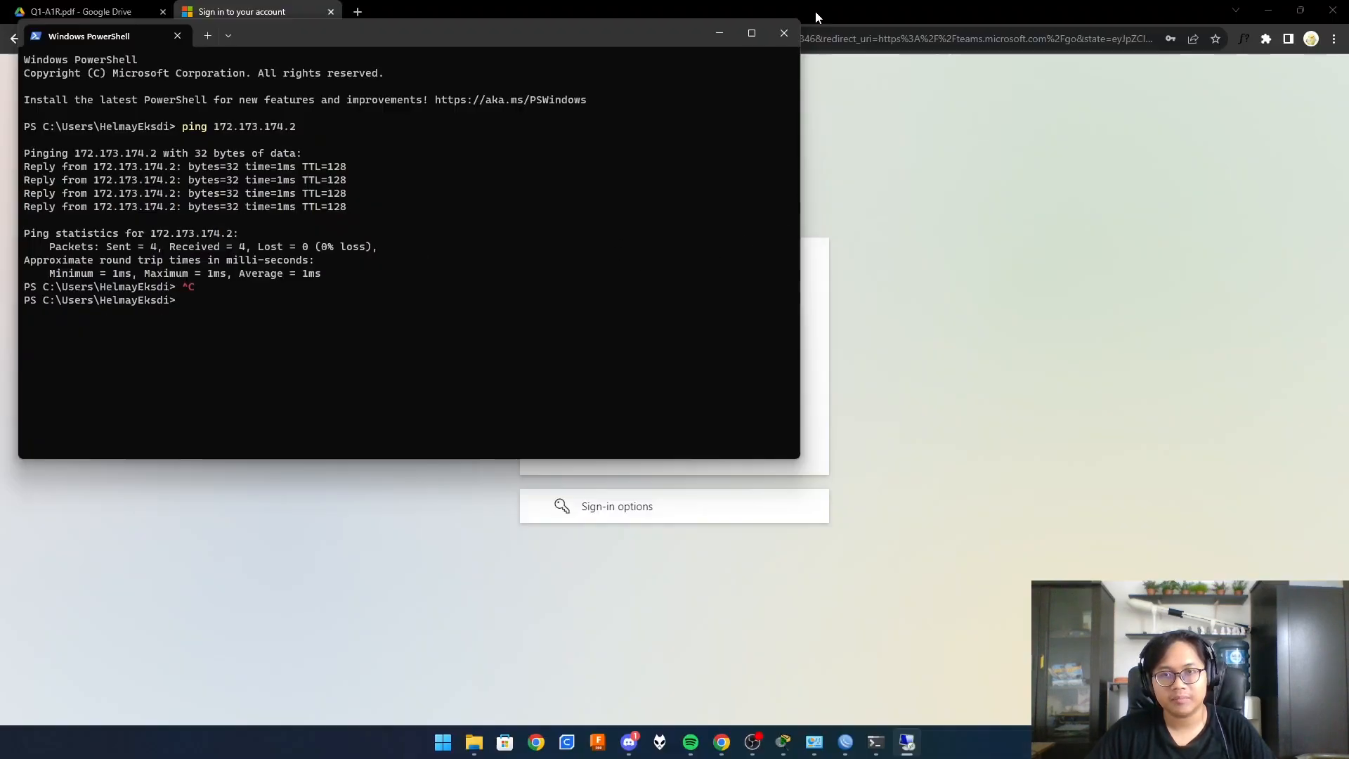
{"action": "left_click", "coordinate": [791, 42]}
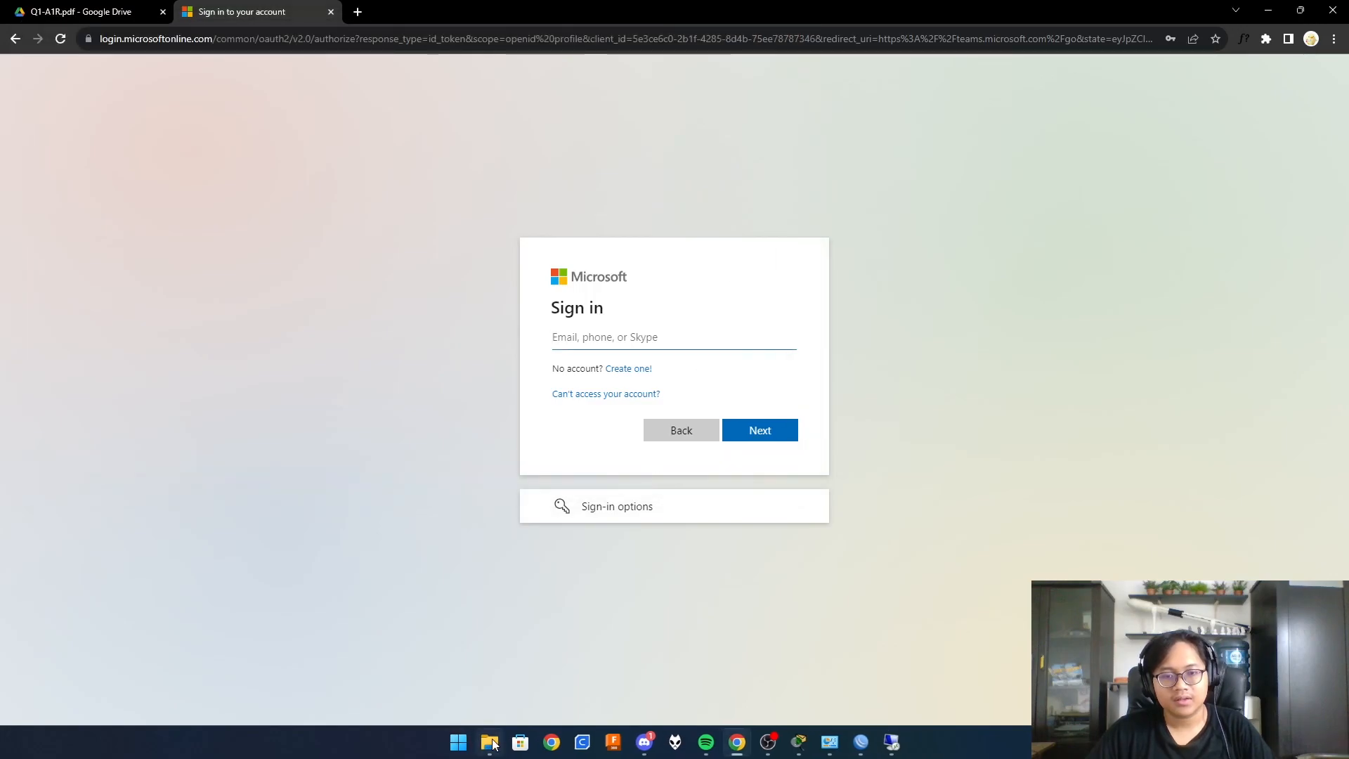
{"action": "left_click", "coordinate": [490, 742]}
{"action": "left_click", "coordinate": [56, 518]}
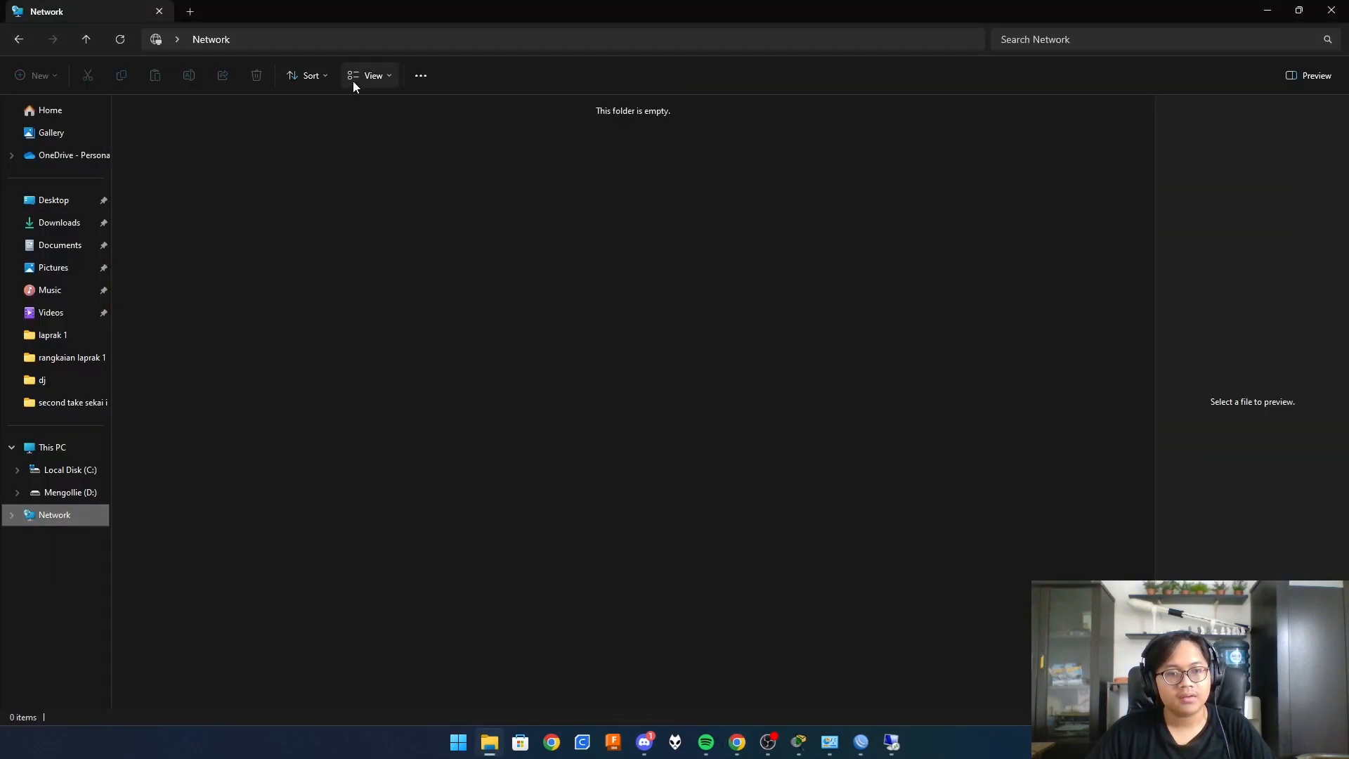
{"action": "left_click", "coordinate": [333, 33]}
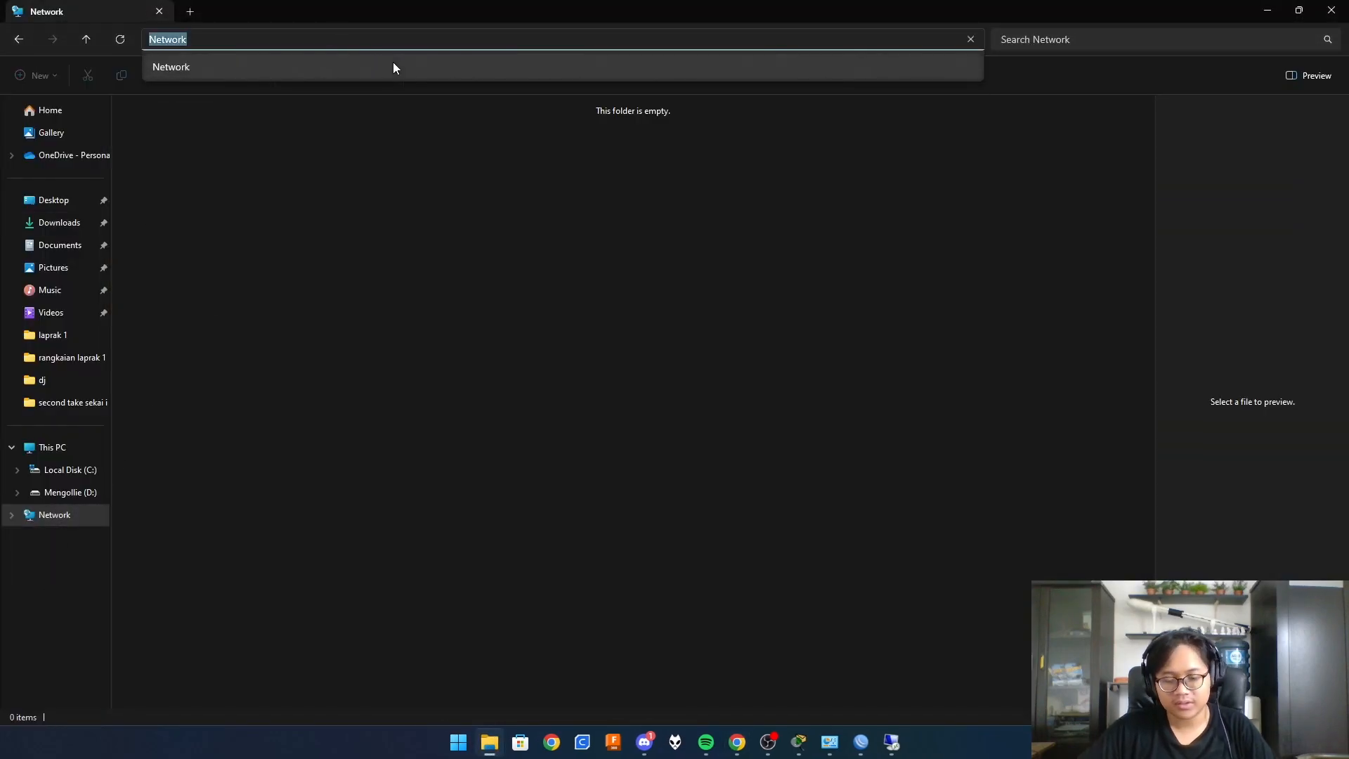
{"action": "type", "text": "\\\\"}
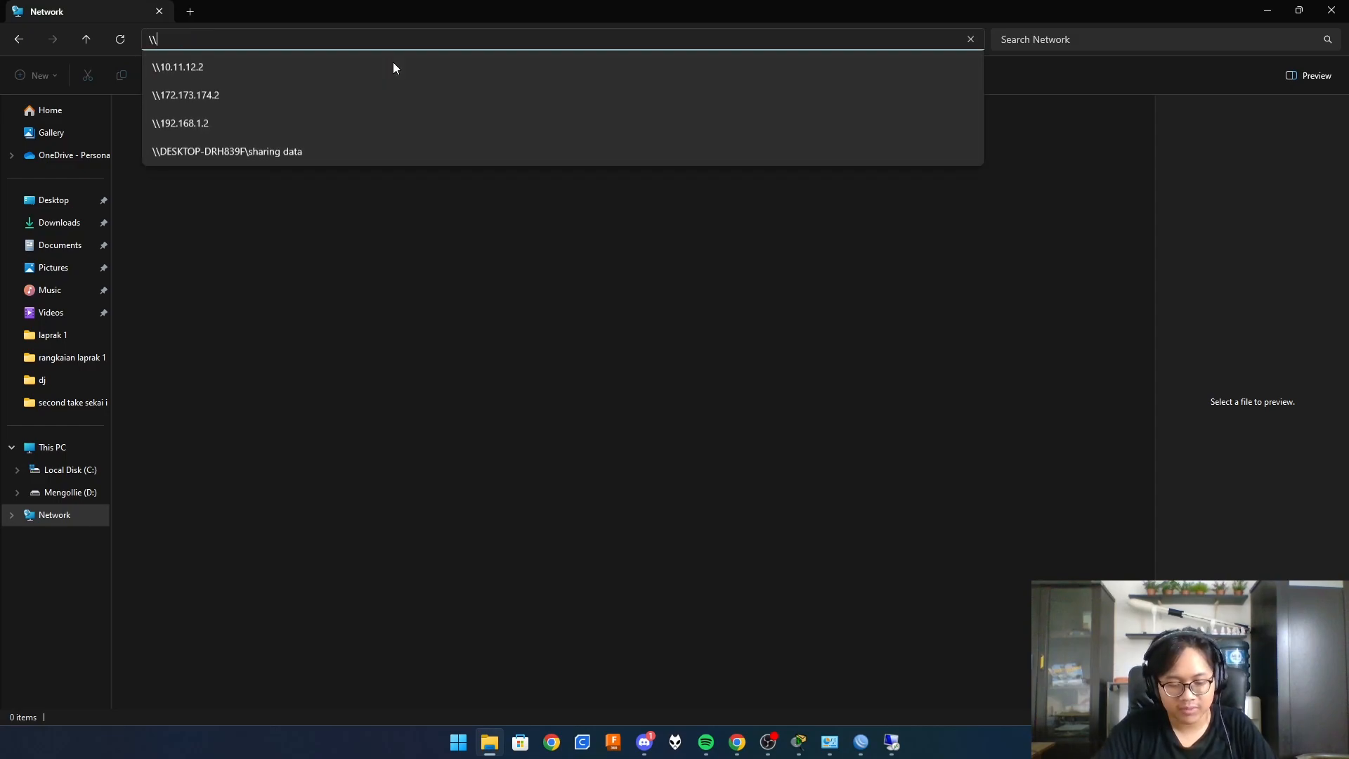
{"action": "key", "text": "Down"}
{"action": "key", "text": "Down"}
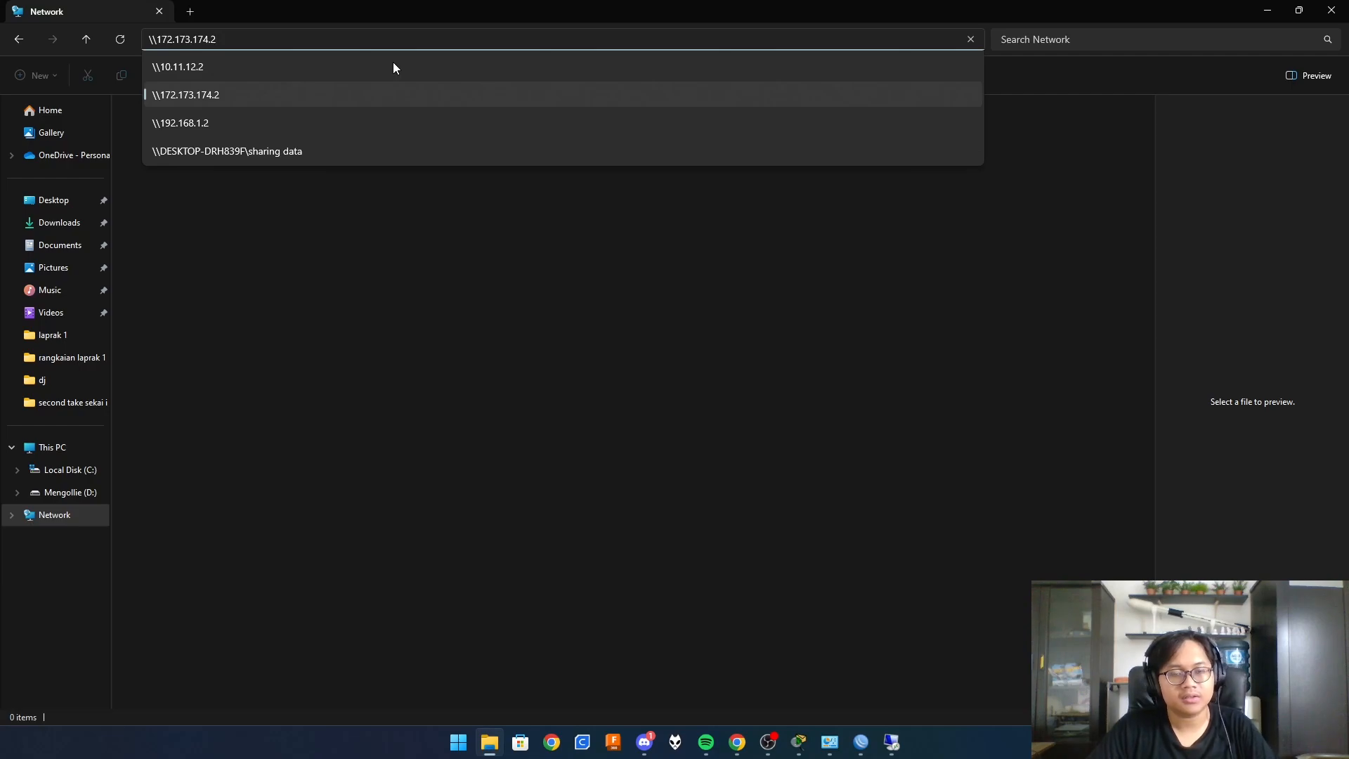
{"action": "key", "text": "Return"}
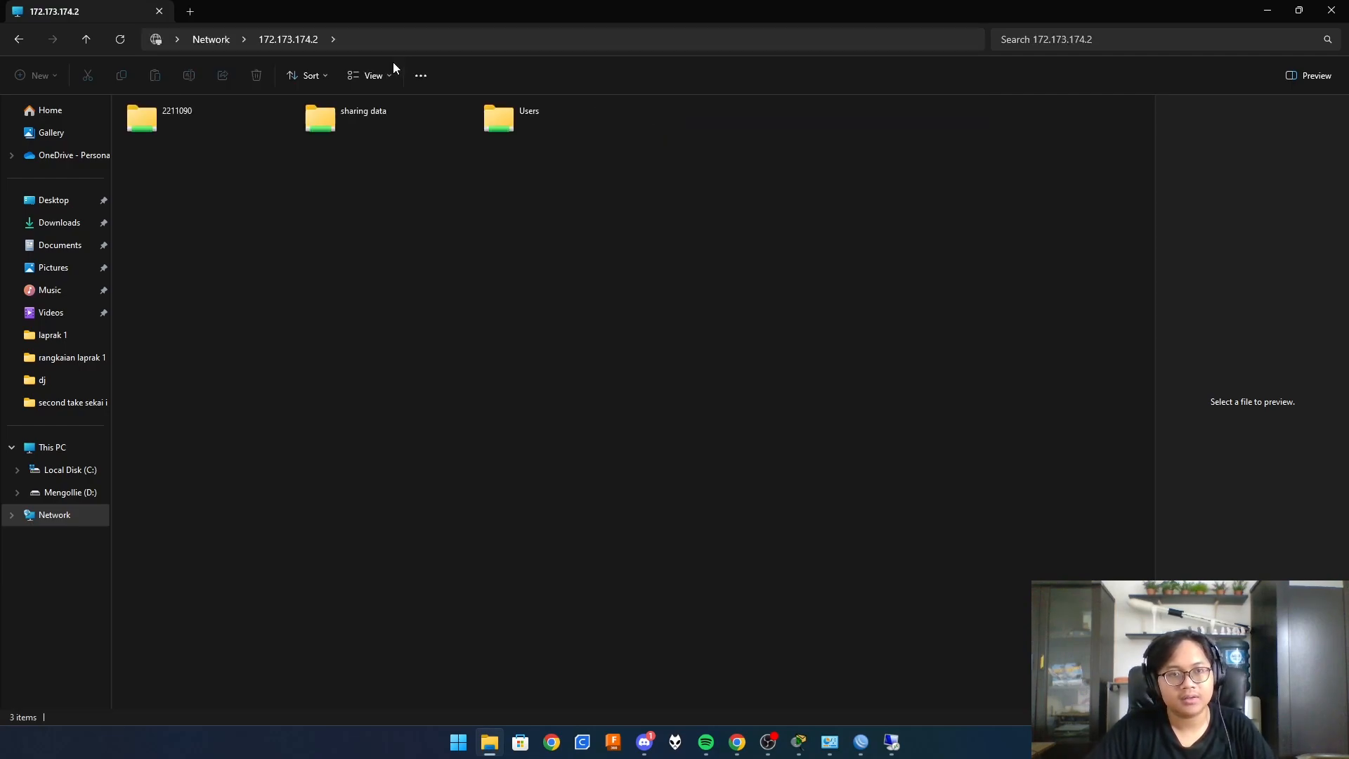
- Open the 2211090 share and launch its Datadiri page in the browser
{"action": "double_click", "coordinate": [221, 117]}
{"action": "double_click", "coordinate": [155, 123]}
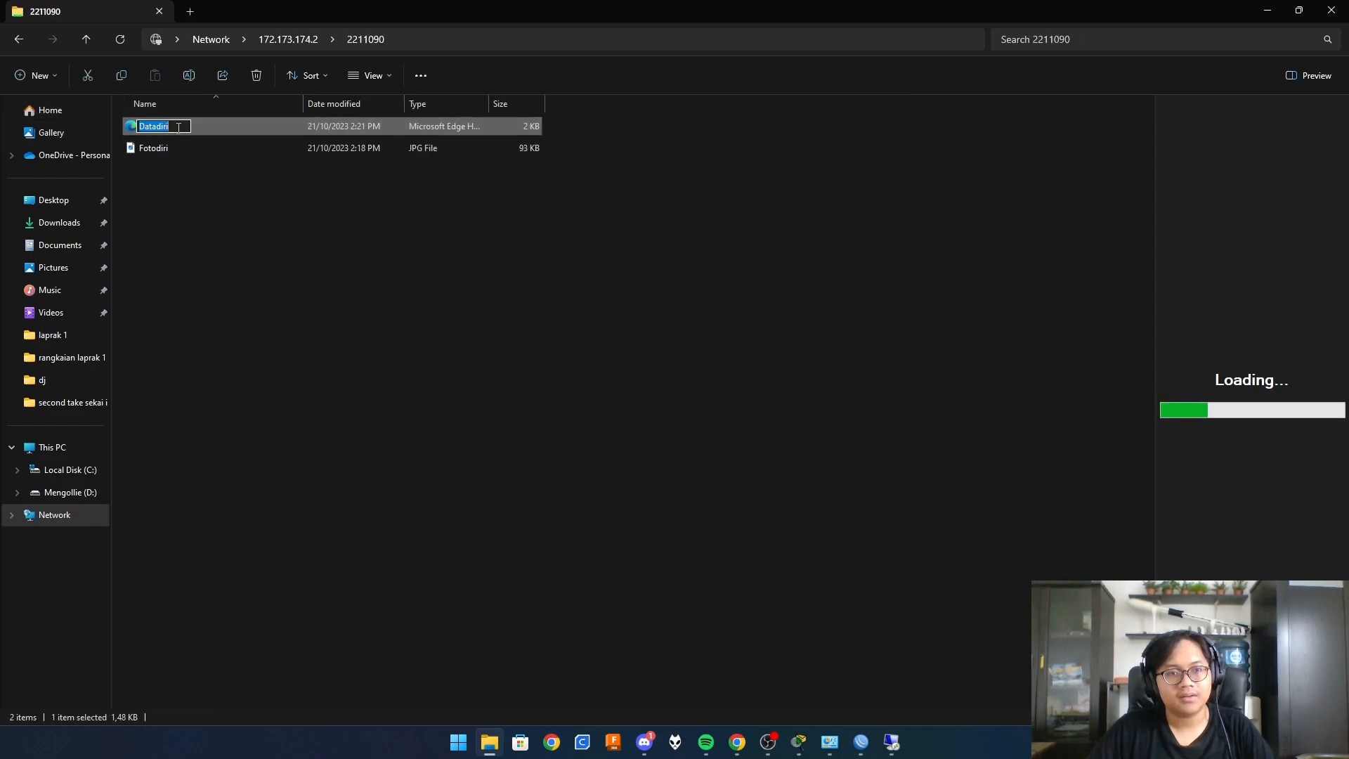
{"action": "left_click", "coordinate": [310, 289]}
{"action": "double_click", "coordinate": [202, 130]}
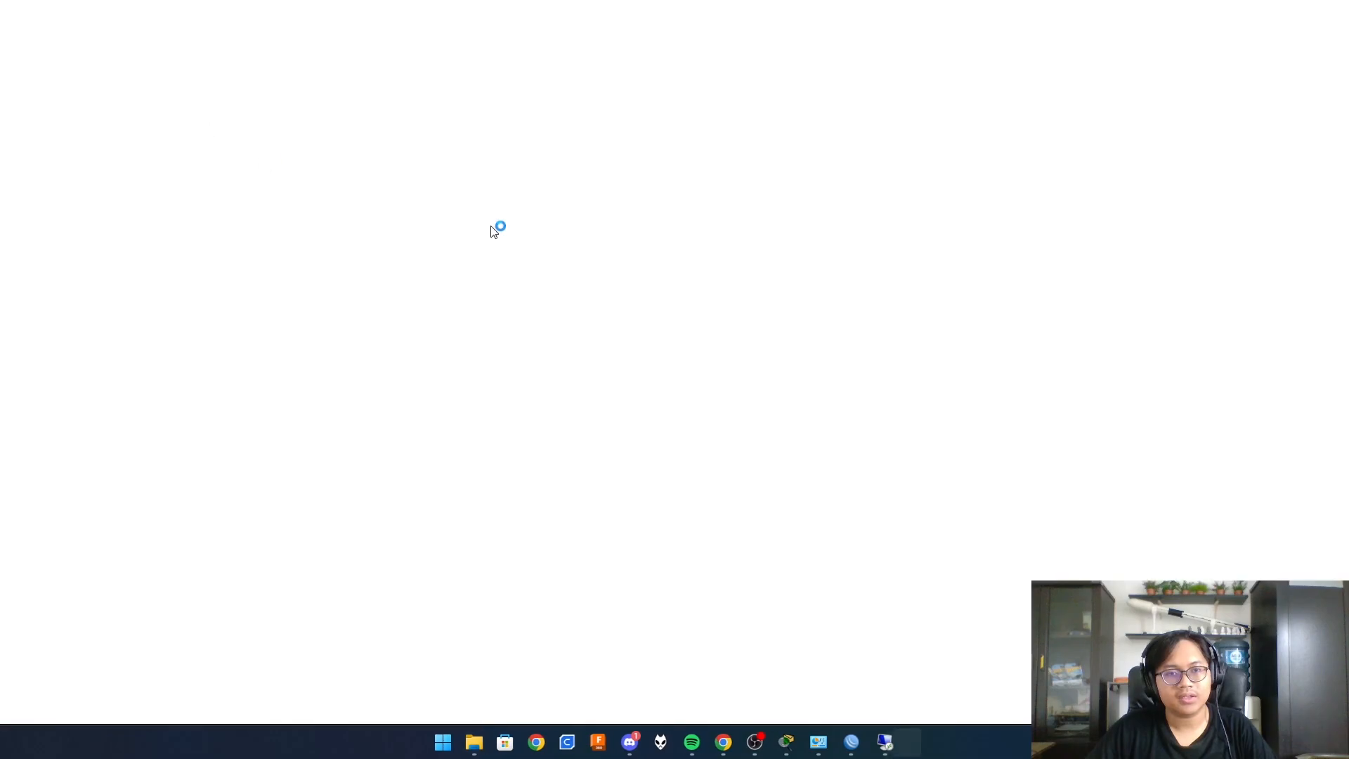